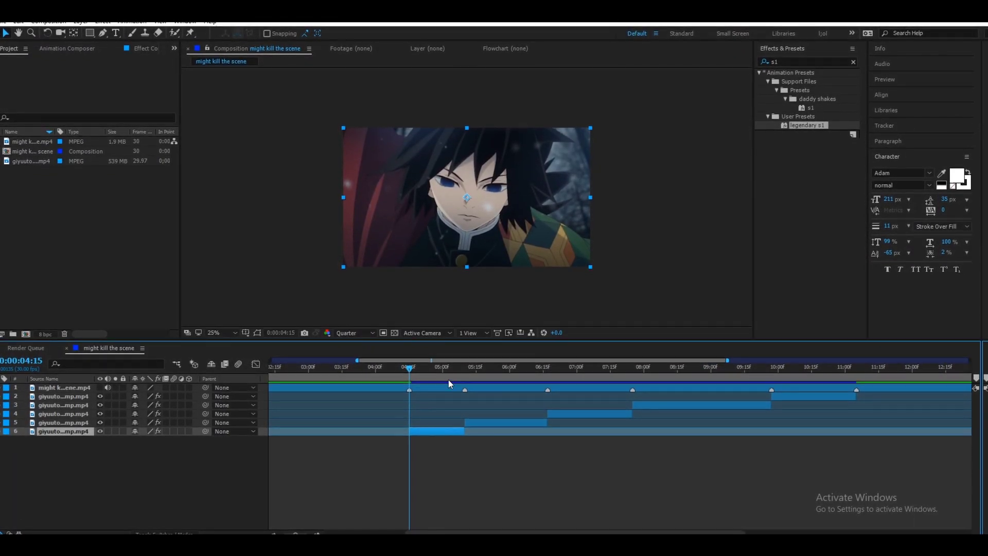
Turn on motion blur for clip layers 2–6.
{"action": "left_click_drag", "start_coordinate": [449, 383], "coordinate": [507, 366]}
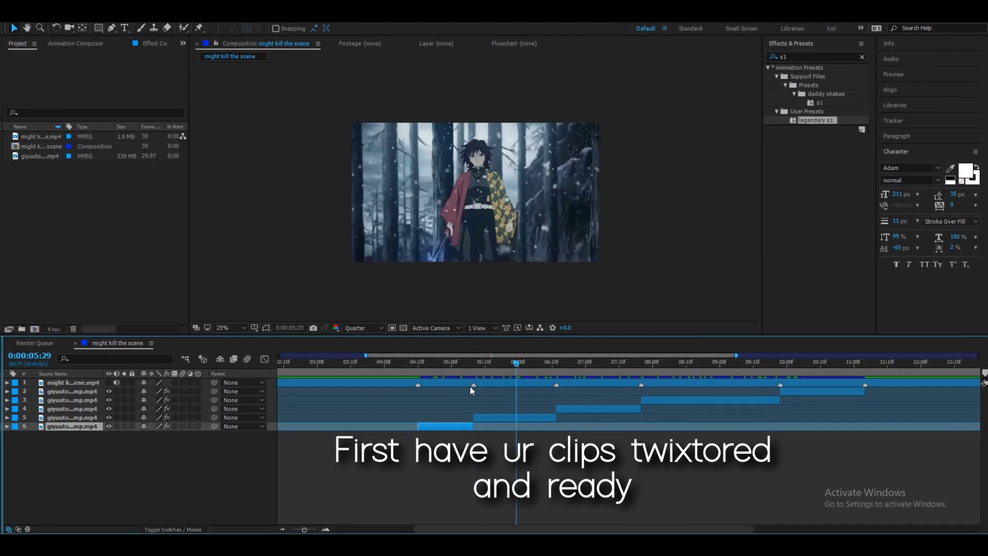
{"action": "key", "text": "i"}
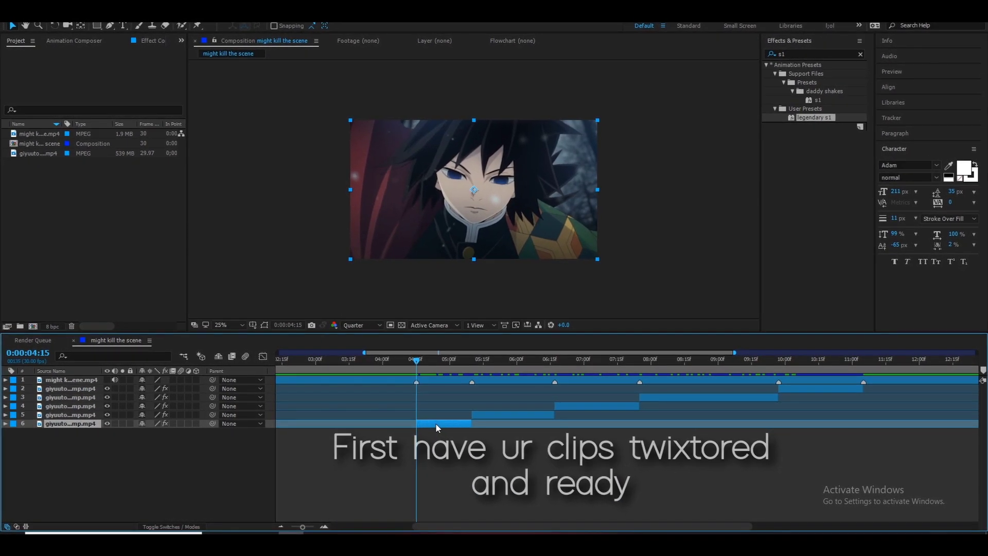
{"action": "left_click_drag", "start_coordinate": [180, 388], "coordinate": [182, 429]}
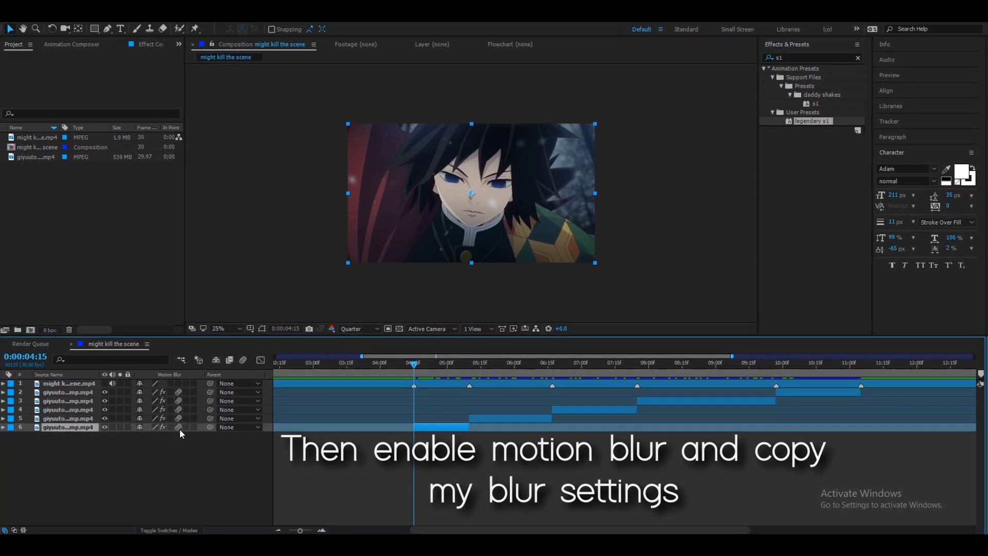
Keep the comp at 30 fps and set a 301° shutter angle with 64 samples per frame.
{"action": "right_click", "coordinate": [271, 205]}
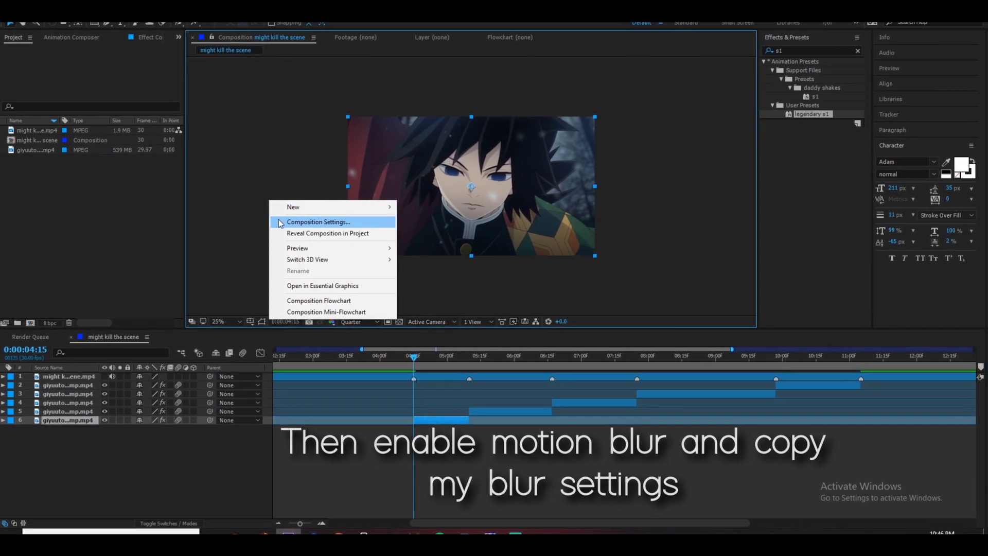
{"action": "left_click", "coordinate": [279, 222]}
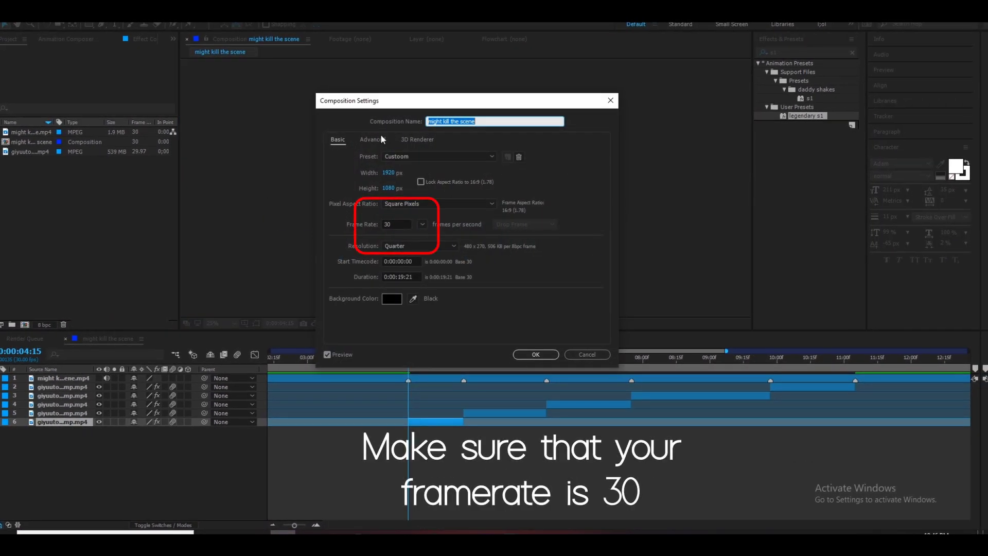
{"action": "left_click", "coordinate": [381, 135]}
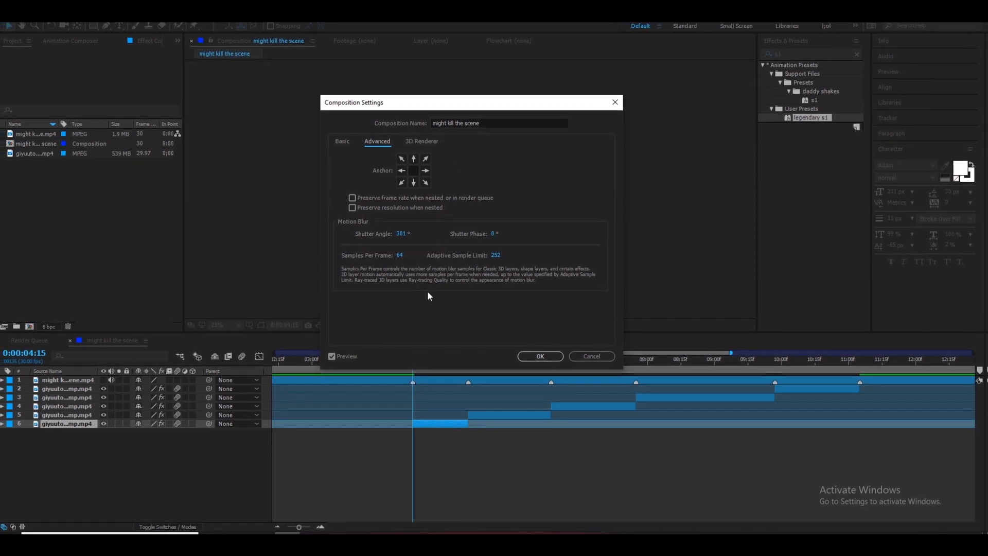
{"action": "left_click", "coordinate": [544, 357]}
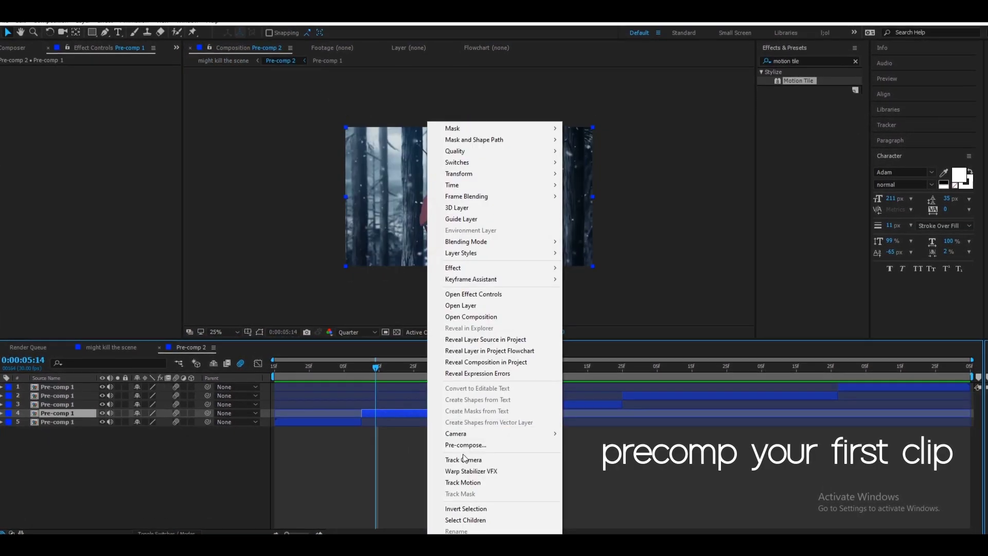
Precompose the first clip layer into Pre-comp 1, open it and preview the footage.
{"action": "left_click", "coordinate": [464, 446]}
{"action": "left_click", "coordinate": [474, 251]}
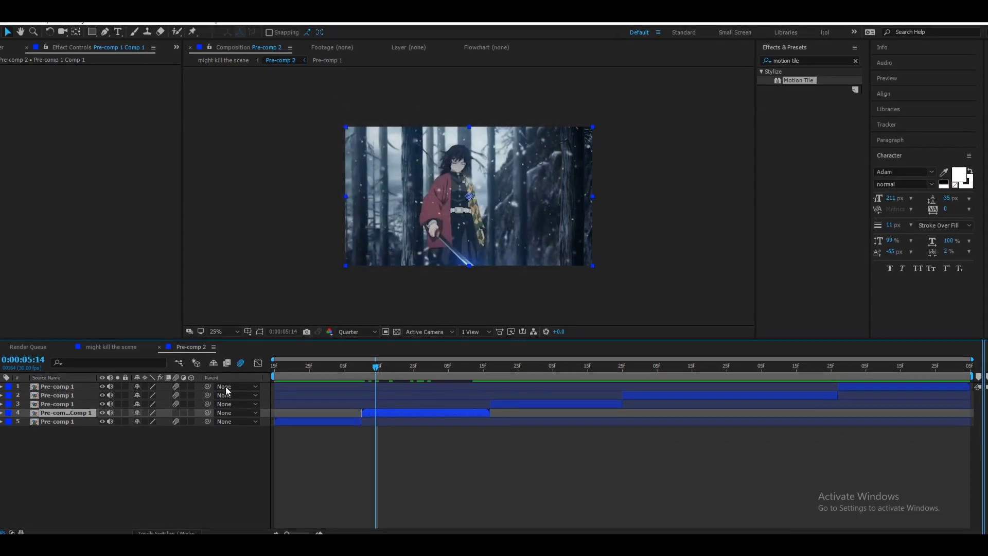
{"action": "double_click", "coordinate": [388, 415]}
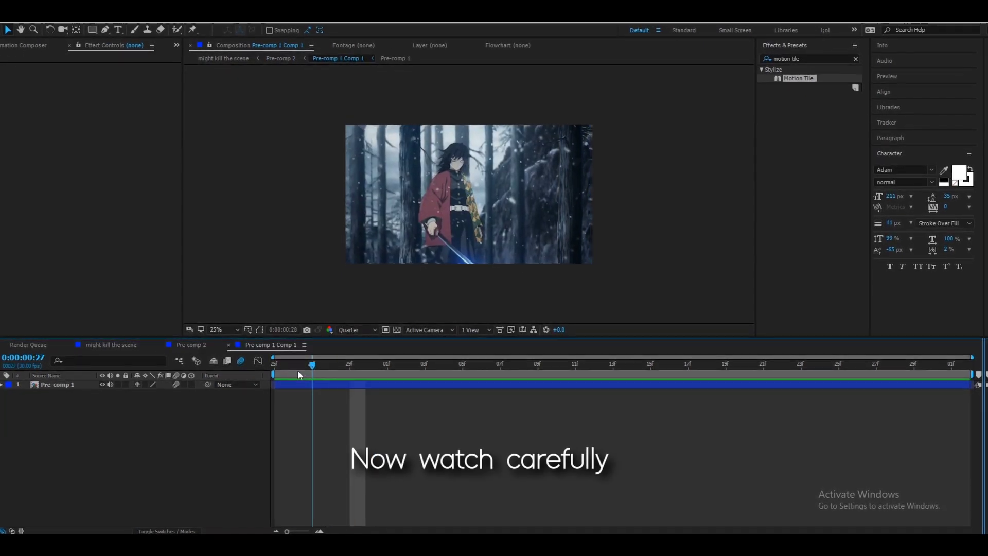
{"action": "left_click_drag", "start_coordinate": [309, 362], "coordinate": [933, 372]}
{"action": "key", "text": "space"}
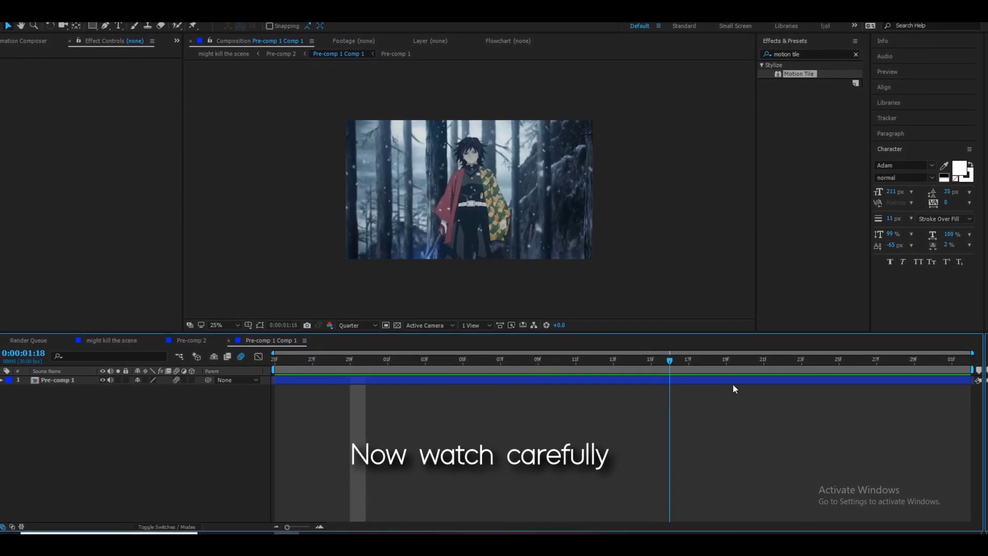
Make Pre-comp 1 a 3D layer at Z position 5000 with 290% scale.
{"action": "left_click", "coordinate": [305, 382]}
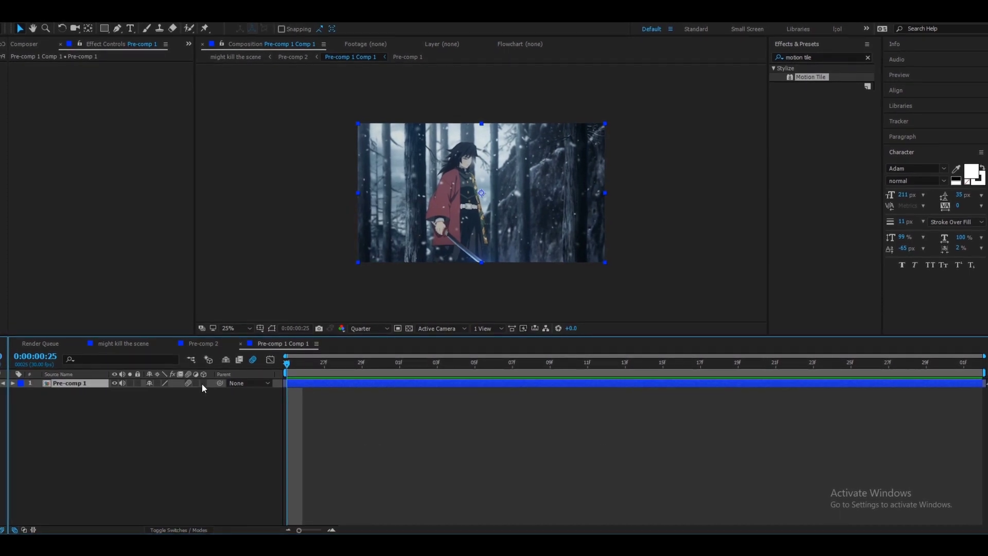
{"action": "left_click", "coordinate": [201, 380]}
{"action": "key", "text": "p"}
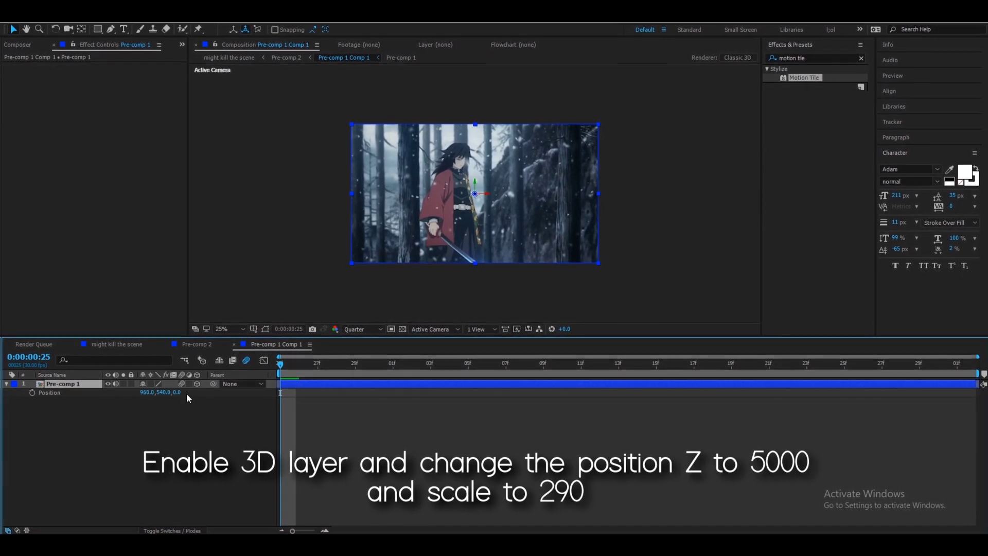
{"action": "left_click_drag", "start_coordinate": [187, 394], "coordinate": [823, 386]}
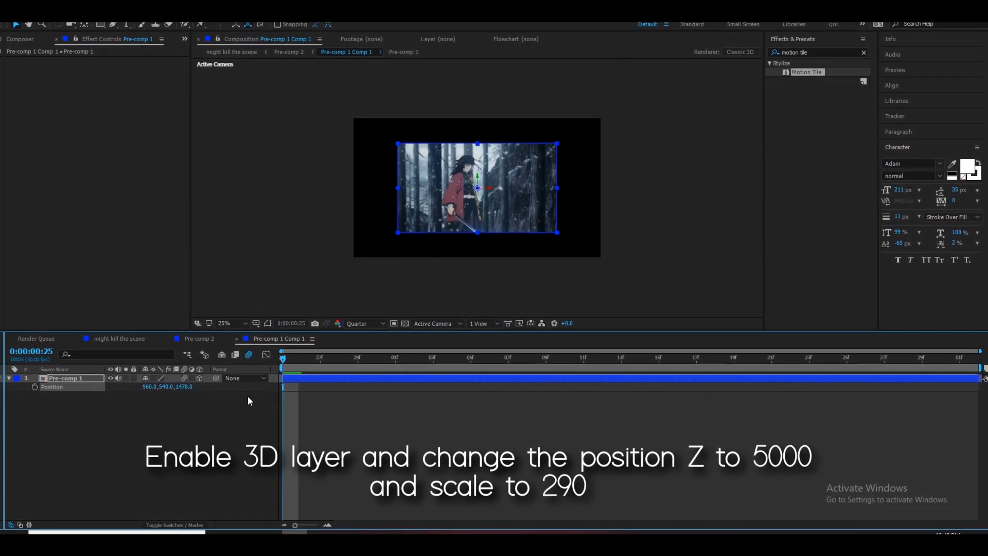
{"action": "left_click", "coordinate": [181, 388]}
{"action": "type", "text": "5000"}
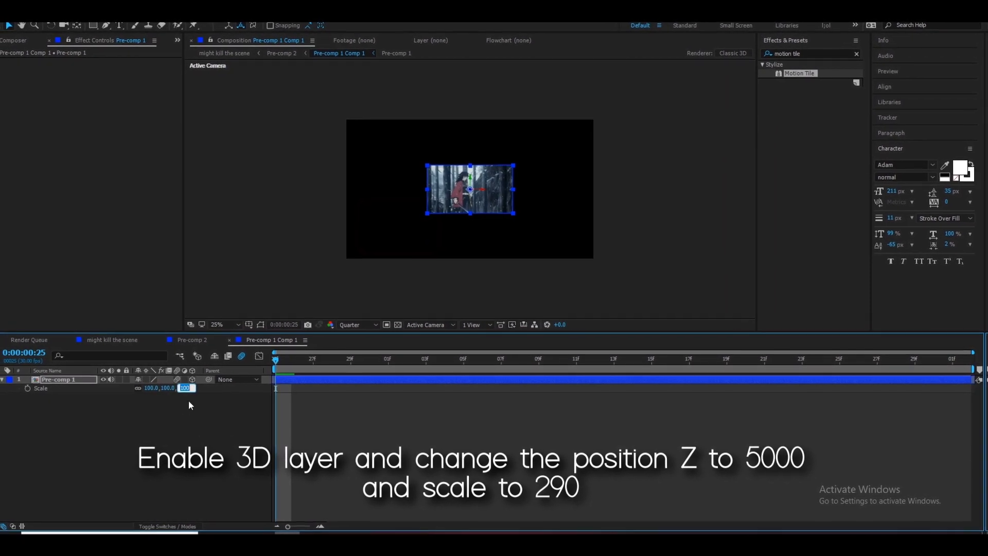
{"action": "type", "text": "290"}
{"action": "key", "text": "Return"}
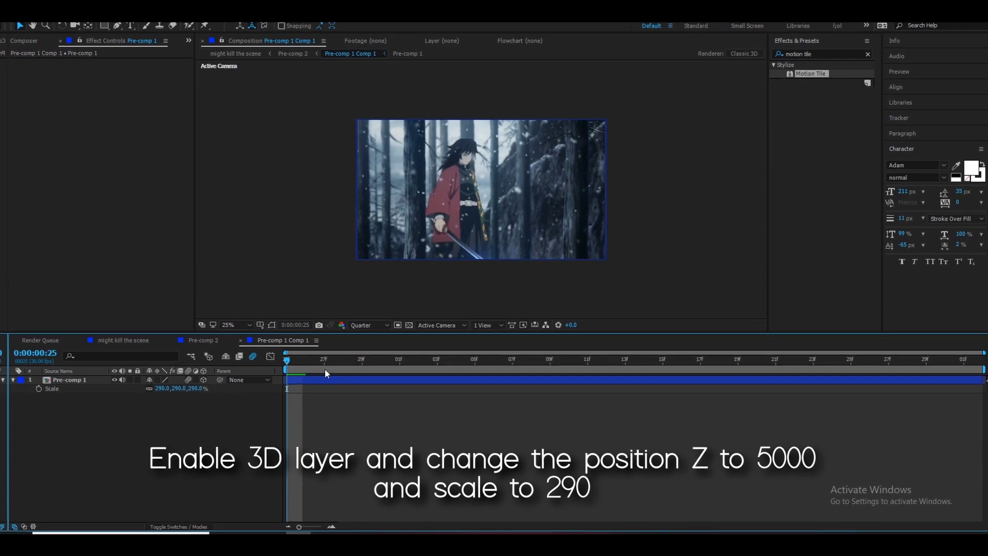
{"action": "key", "text": "space"}
Add a new camera layer, Camera 1, with default settings.
{"action": "left_click", "coordinate": [304, 382]}
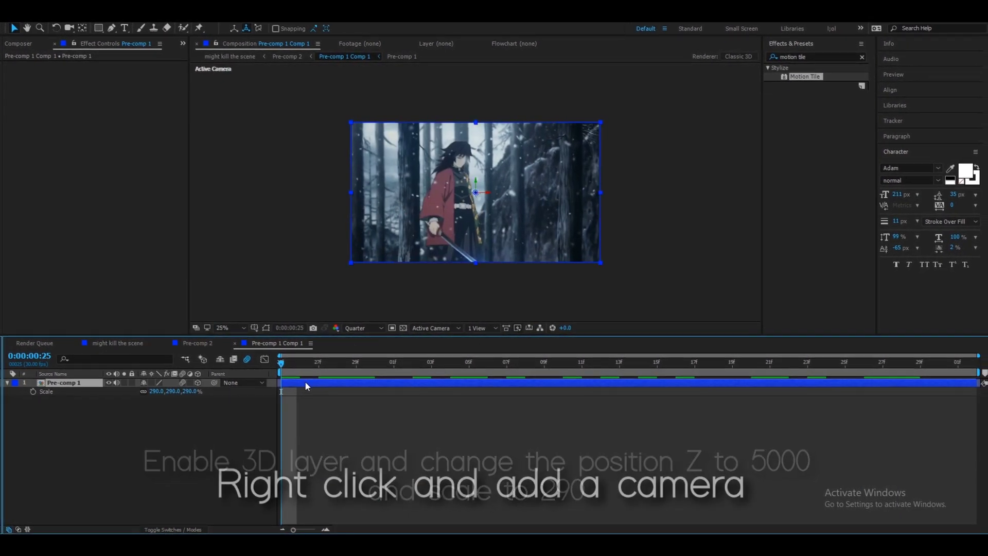
{"action": "right_click", "coordinate": [224, 419]}
{"action": "mouse_move", "coordinate": [341, 311]}
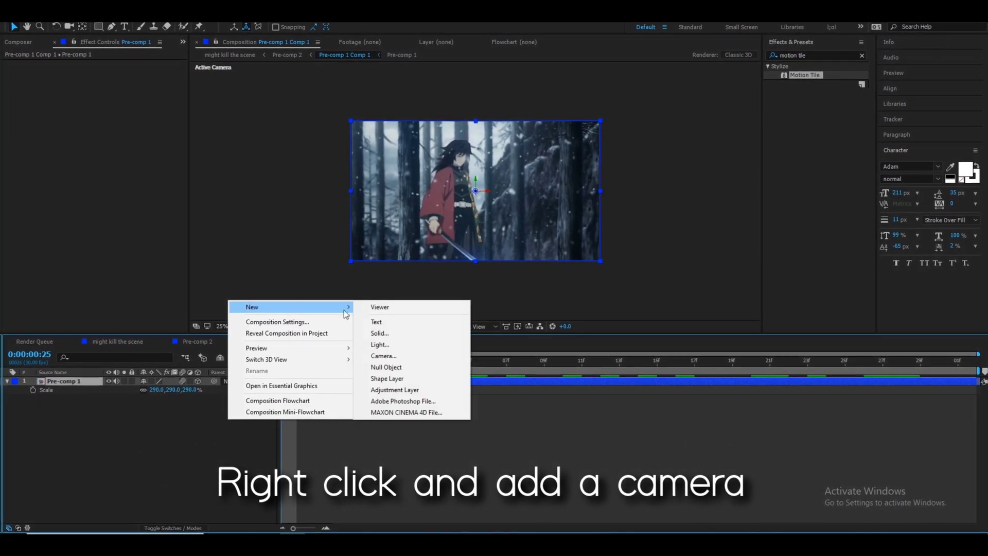
{"action": "left_click", "coordinate": [419, 359]}
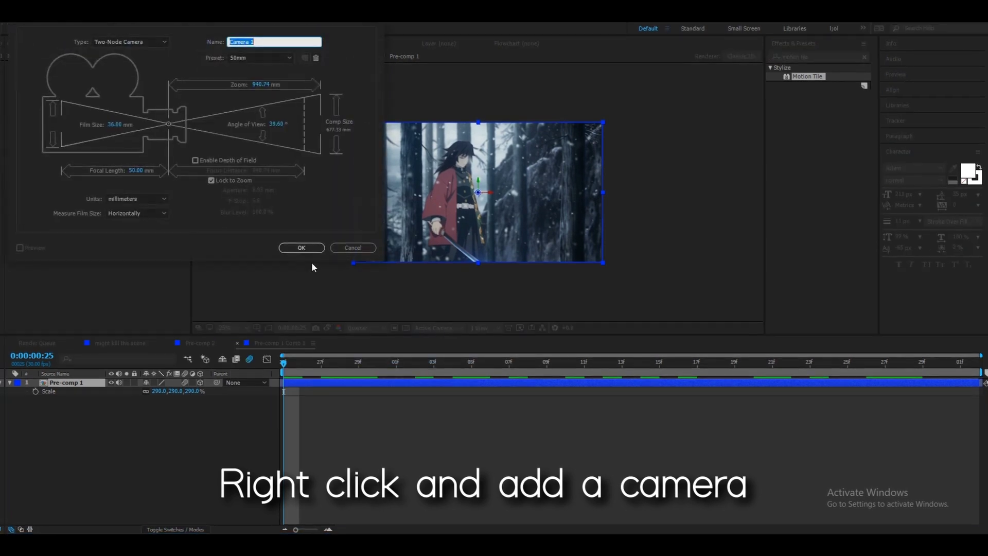
{"action": "left_click", "coordinate": [301, 244]}
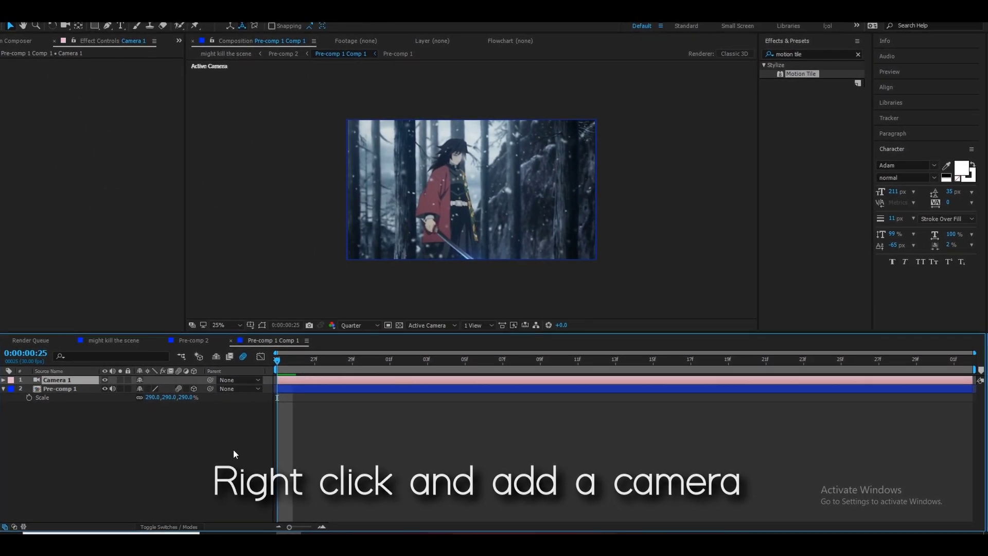
Add four null object layers and turn on motion blur for them.
{"action": "key", "text": "ctrl+alt+shift+y"}
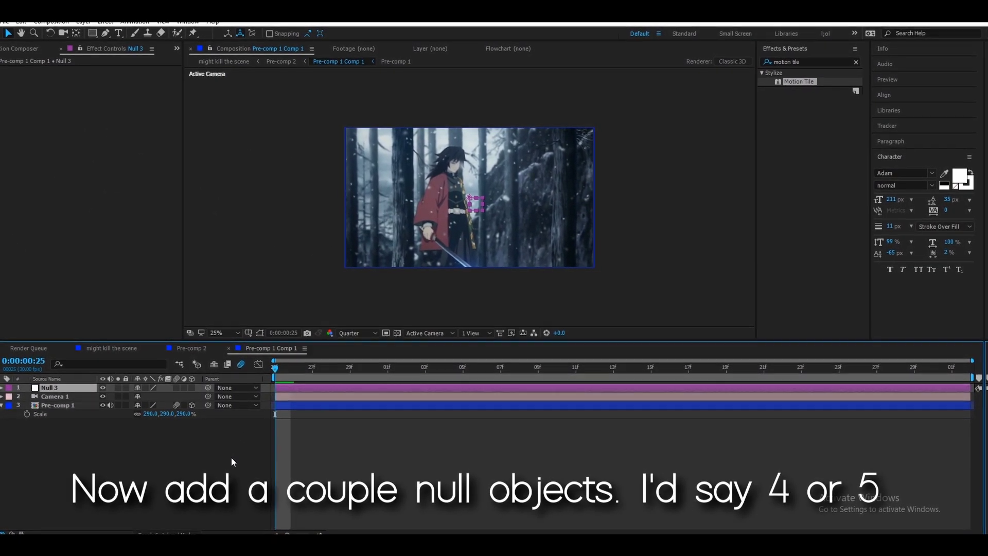
{"action": "right_click", "coordinate": [233, 456]}
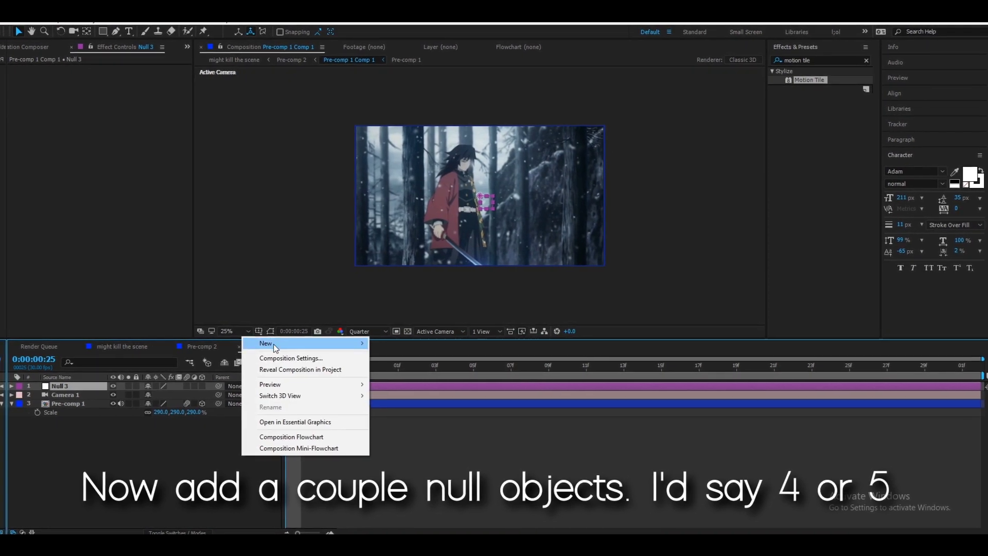
{"action": "mouse_move", "coordinate": [288, 342]}
{"action": "left_click", "coordinate": [426, 401]}
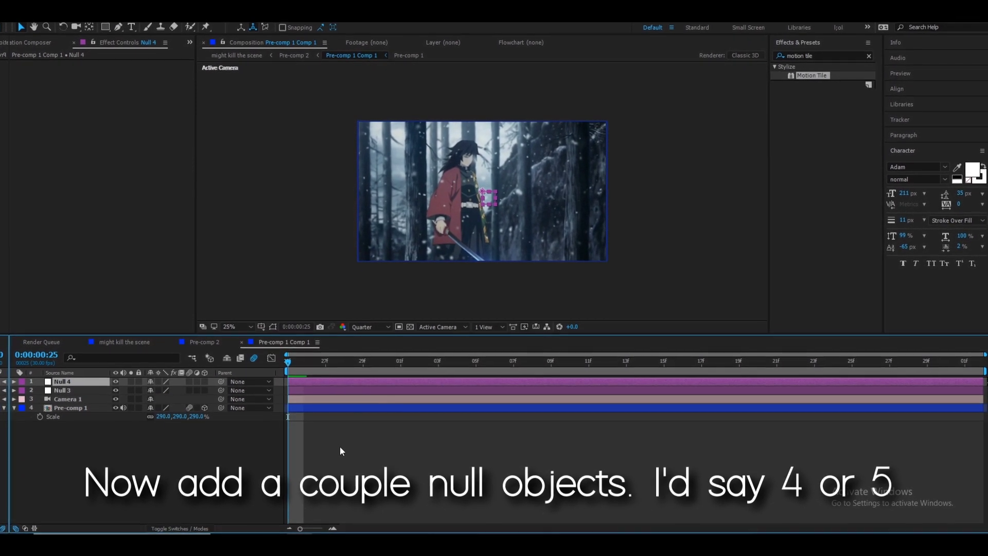
{"action": "key", "text": "ctrl+d"}
{"action": "key", "text": "ctrl+d"}
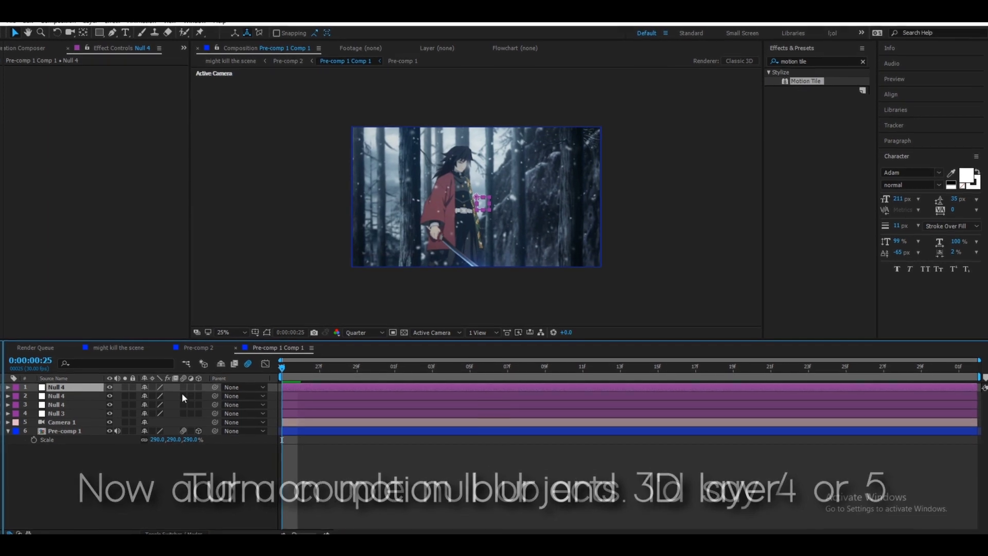
{"action": "mouse_move", "coordinate": [187, 381]}
{"action": "left_mouse_down"}
{"action": "mouse_move", "coordinate": [185, 415]}
{"action": "mouse_move", "coordinate": [72, 407]}
{"action": "left_mouse_up"}
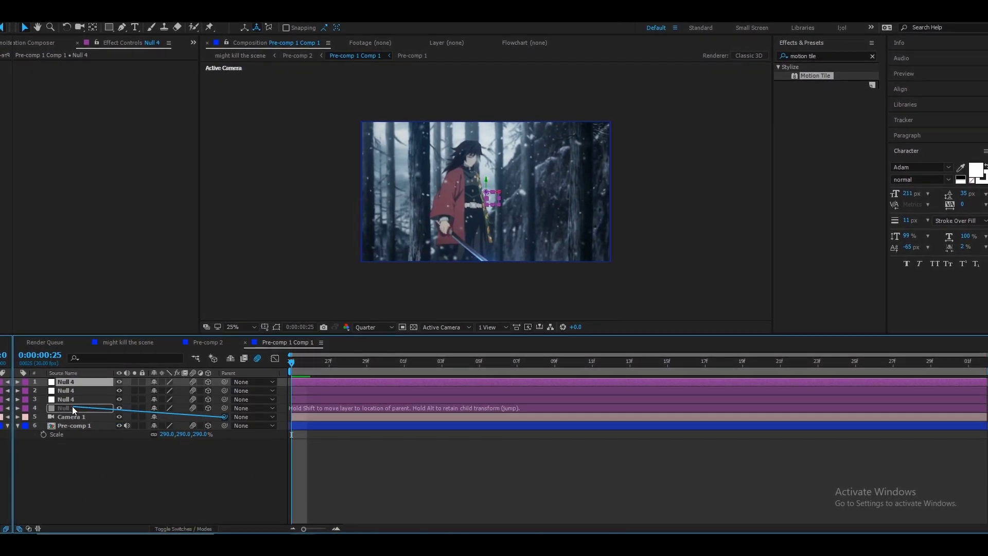
Parent Camera 1 to Null 3, and link each null to the null above it.
{"action": "left_click_drag", "start_coordinate": [224, 407], "coordinate": [70, 399]}
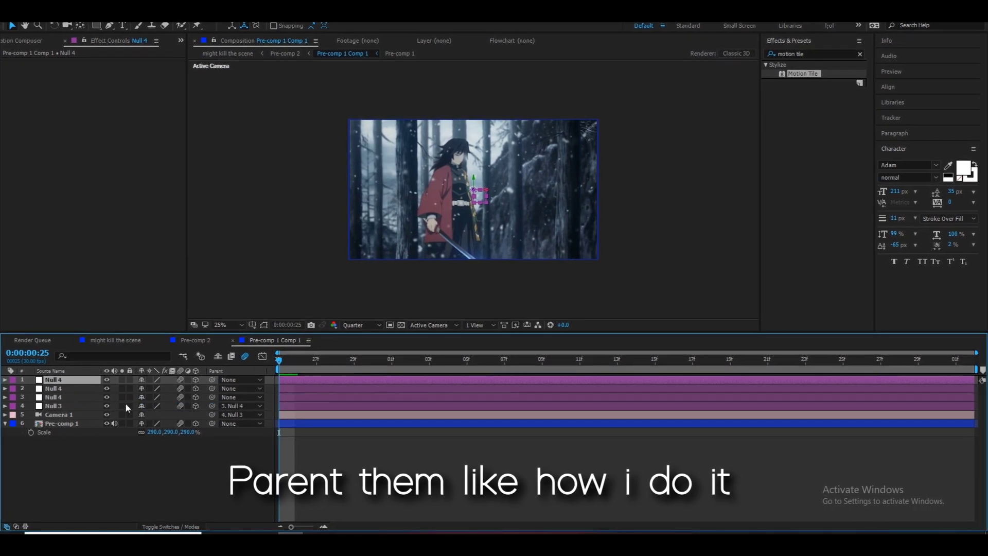
{"action": "left_click_drag", "start_coordinate": [211, 397], "coordinate": [69, 390]}
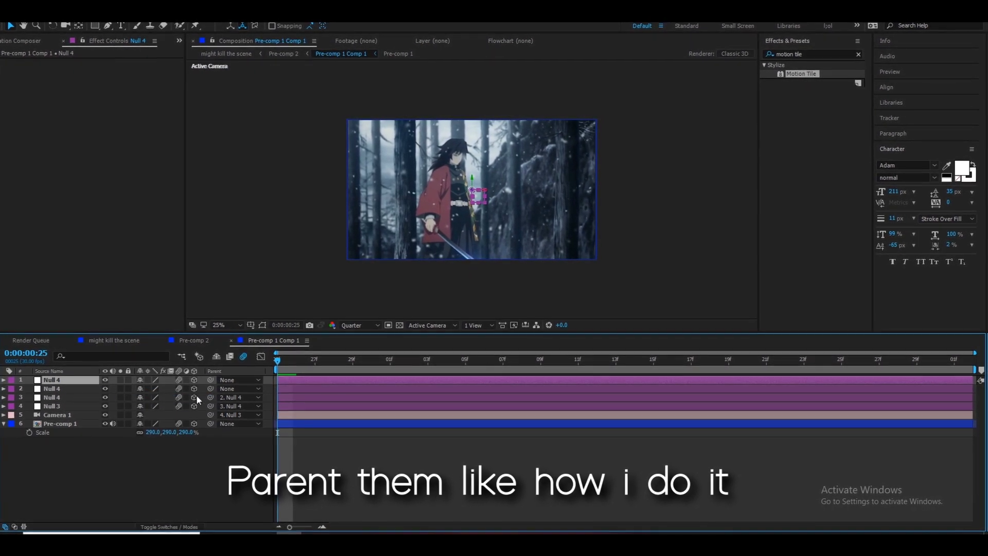
{"action": "left_click_drag", "start_coordinate": [210, 388], "coordinate": [86, 383]}
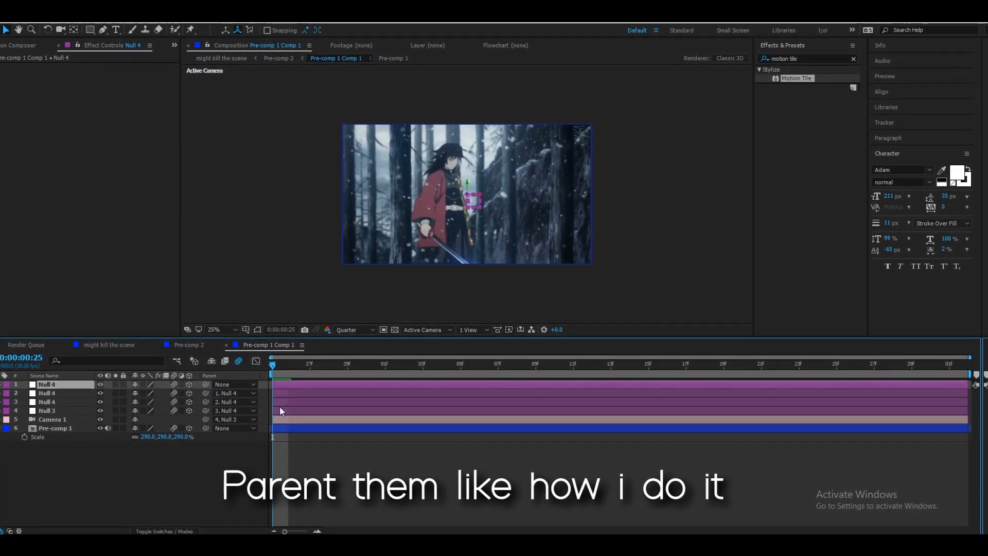
Give Null 3 a starting Position Z keyframe of -8000 near 0:05f.
{"action": "key", "text": "Home"}
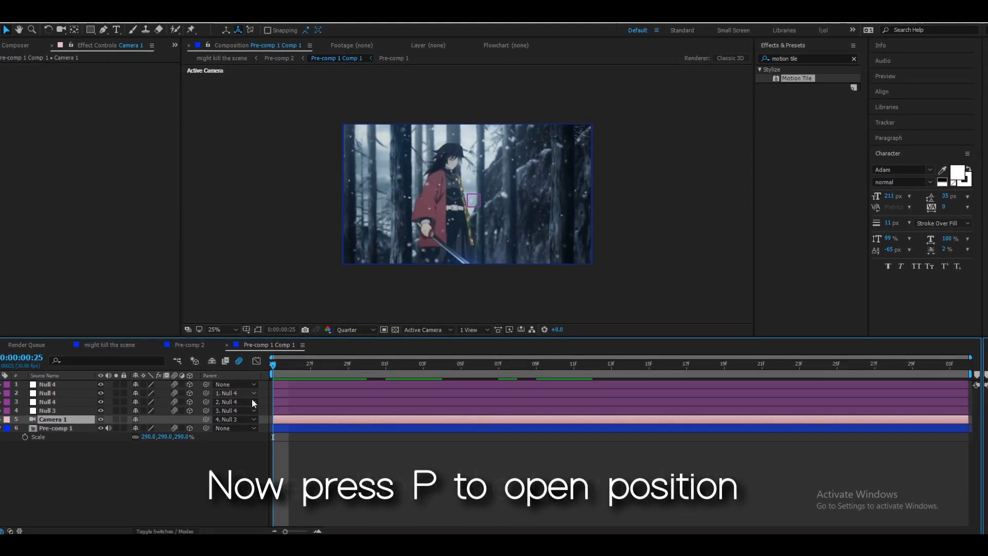
{"action": "left_click", "coordinate": [288, 412]}
{"action": "key", "text": "p"}
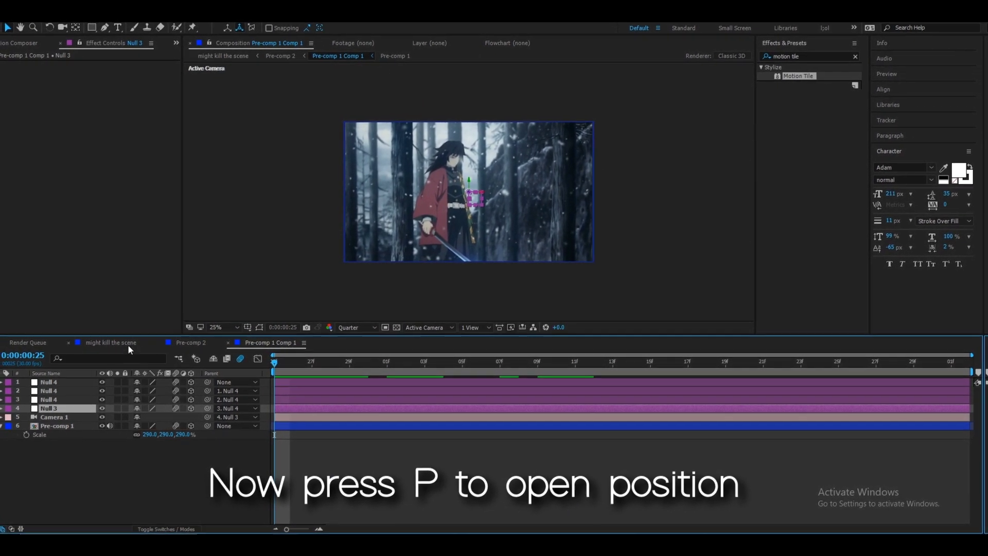
{"action": "left_click_drag", "start_coordinate": [283, 419], "coordinate": [473, 422]}
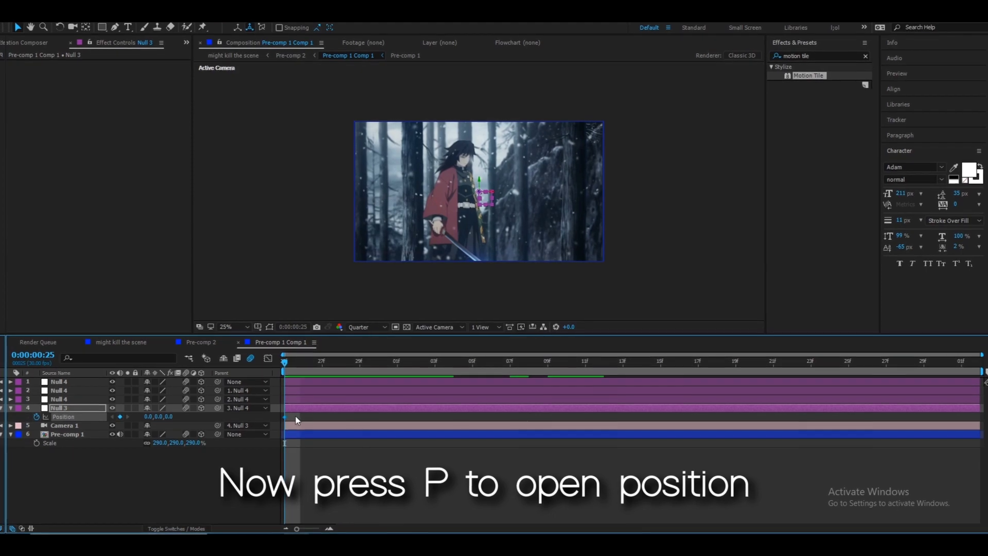
{"action": "left_click", "coordinate": [158, 419]}
{"action": "type", "text": "-968"}
{"action": "key", "text": "Return"}
{"action": "left_click", "coordinate": [160, 420]}
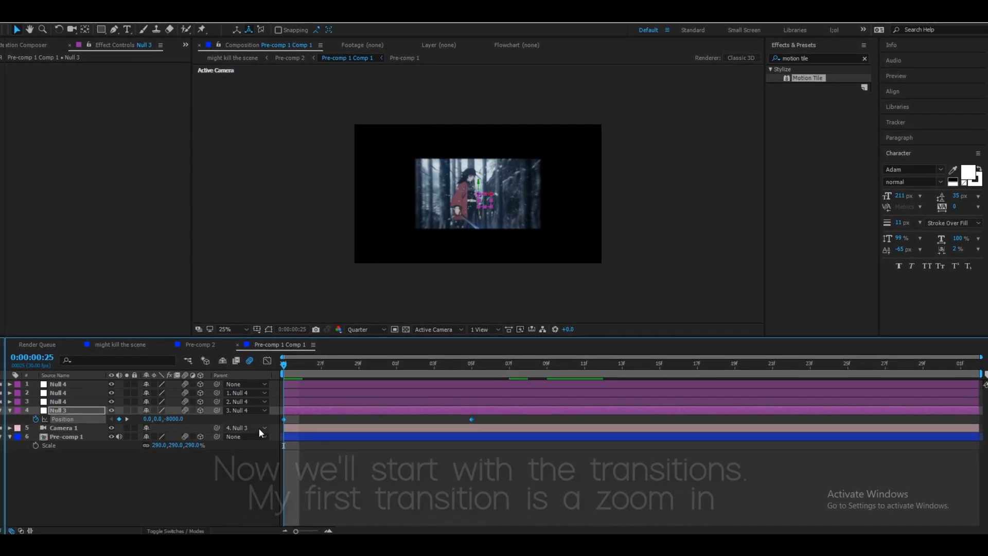
Ease both Null 3 Position keyframes sharply in the Speed Graph and preview the zoom.
{"action": "key", "text": "shift+F3"}
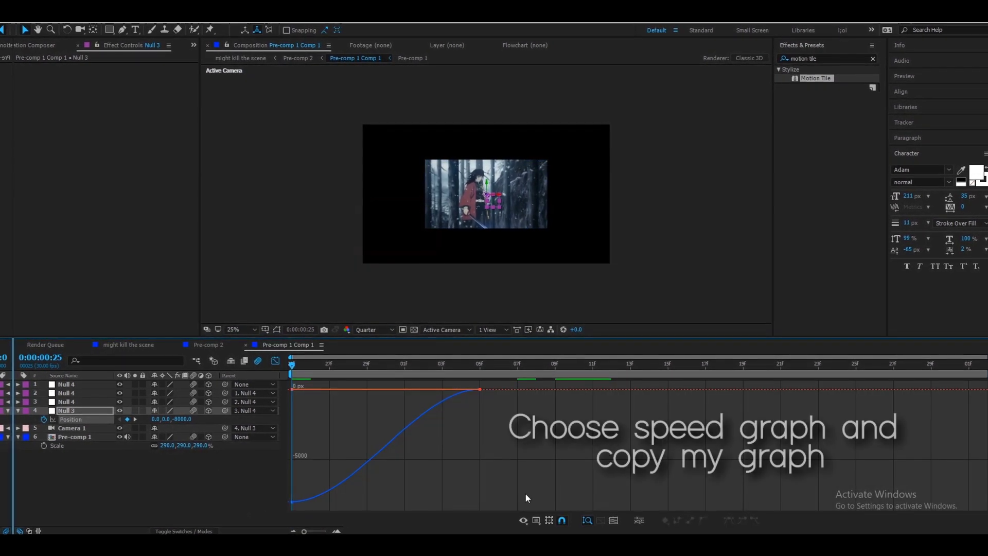
{"action": "left_click", "coordinate": [539, 520]}
{"action": "left_click", "coordinate": [561, 400]}
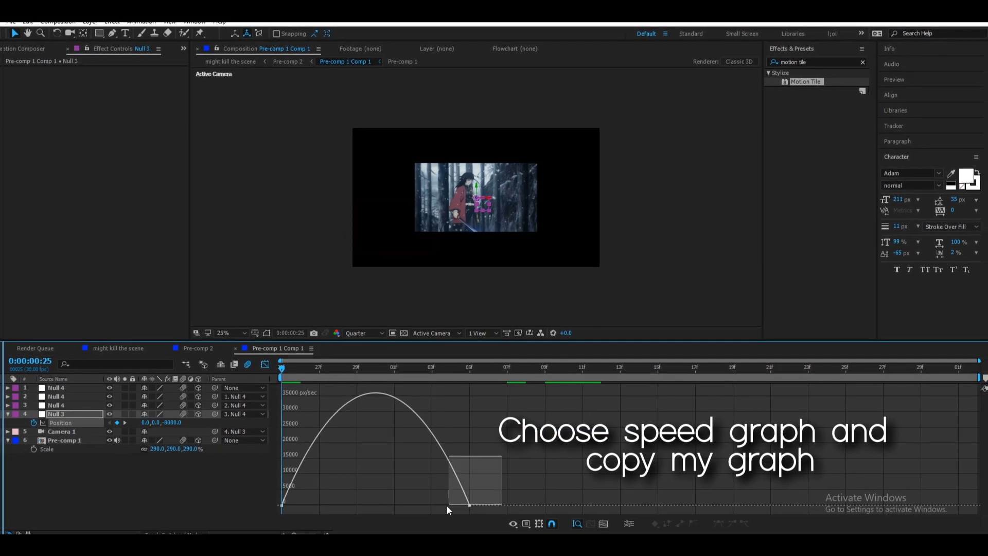
{"action": "mouse_move", "coordinate": [502, 453]}
{"action": "left_mouse_down"}
{"action": "mouse_move", "coordinate": [439, 507]}
{"action": "mouse_move", "coordinate": [227, 499]}
{"action": "left_mouse_up"}
{"action": "key", "text": "space"}
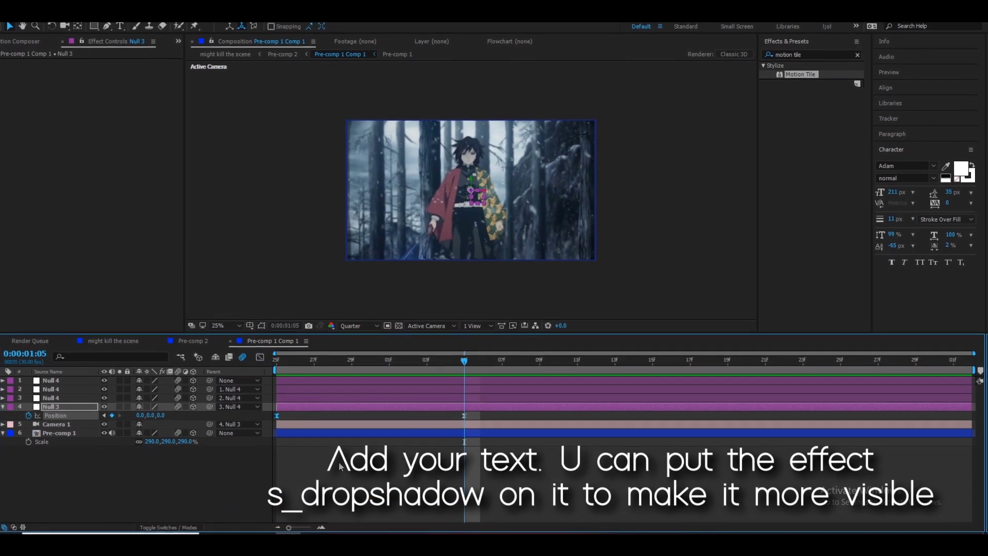
Create a MIGHT text layer in the centre of the frame.
{"action": "left_click", "coordinate": [339, 467]}
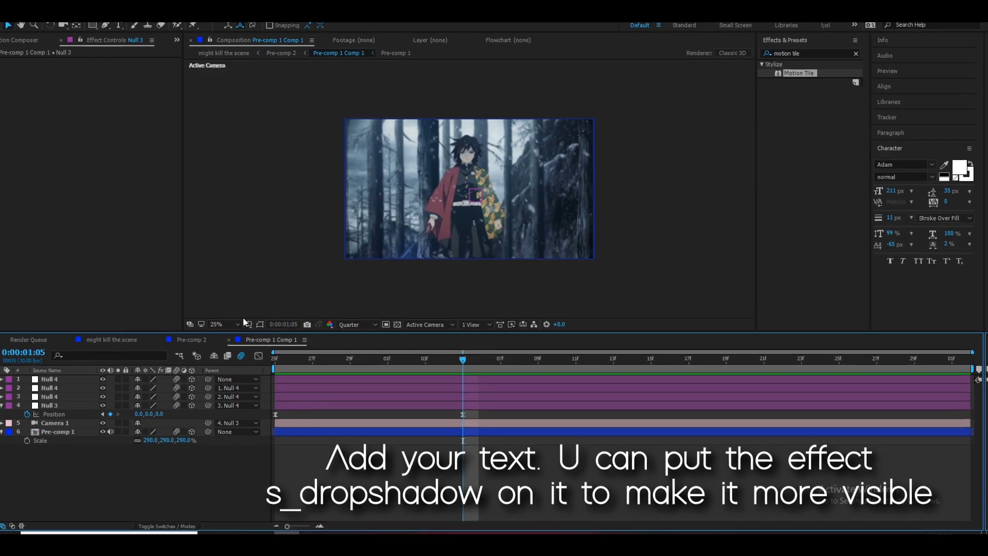
{"action": "left_click", "coordinate": [462, 211]}
{"action": "type", "text": "MIGH"}
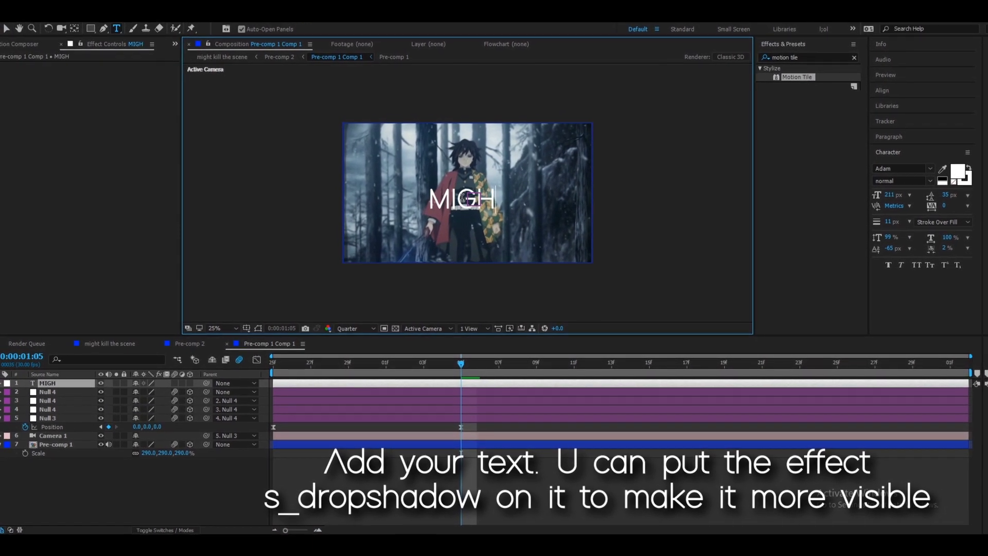
{"action": "type", "text": "T"}
{"action": "left_click", "coordinate": [17, 34]}
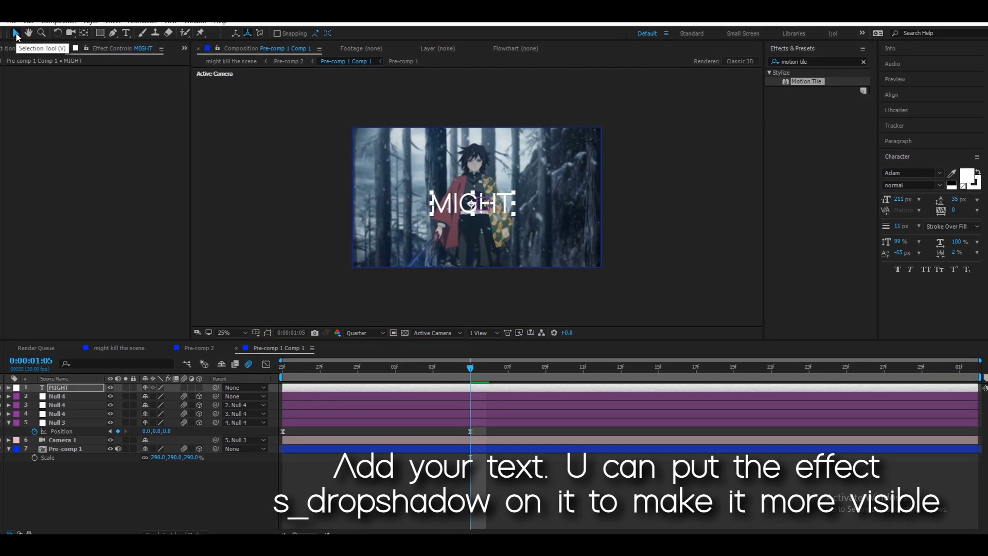
Apply S_DropShadow with Shift X/Y 20 and opacity 2, and make MIGHT 3D with motion blur.
{"action": "left_click", "coordinate": [863, 62]}
{"action": "type", "text": "s"}
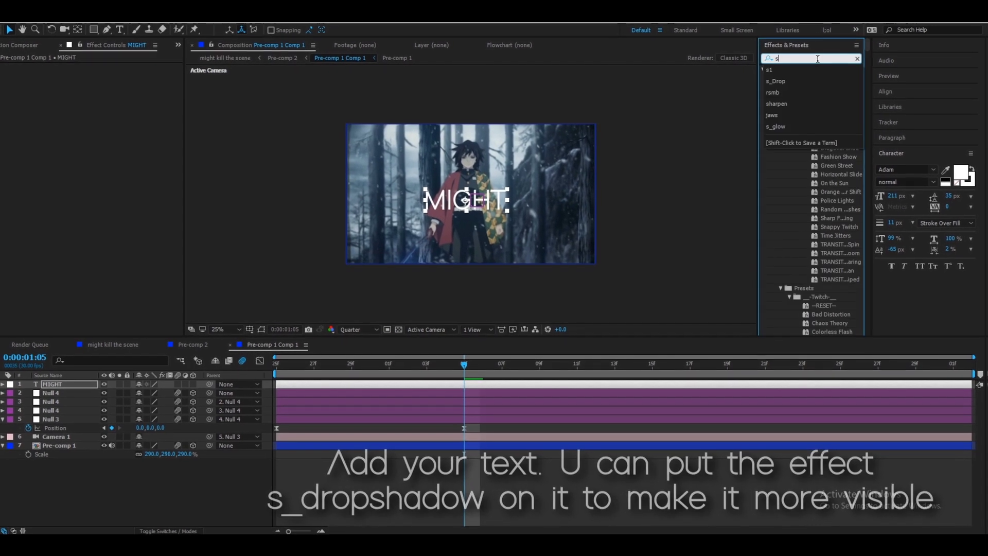
{"action": "type", "text": "_drop"}
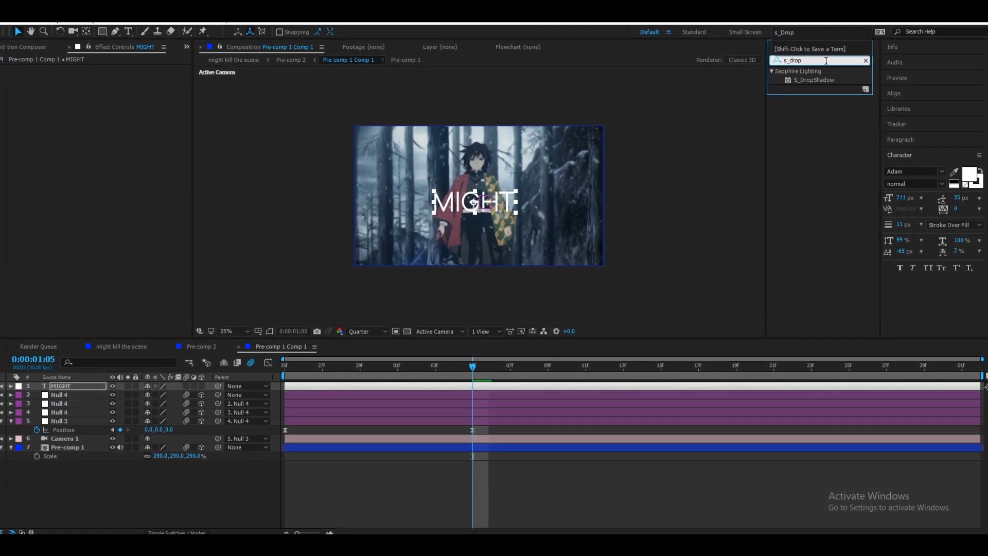
{"action": "left_click_drag", "start_coordinate": [814, 80], "coordinate": [381, 229]}
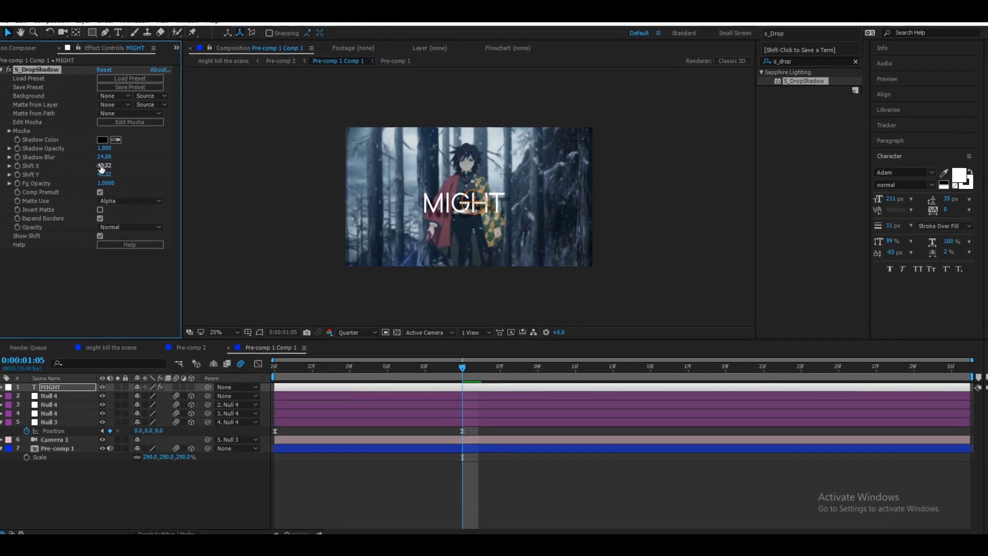
{"action": "left_click", "coordinate": [103, 166]}
{"action": "type", "text": "20"}
{"action": "key", "text": "Tab"}
{"action": "type", "text": "20"}
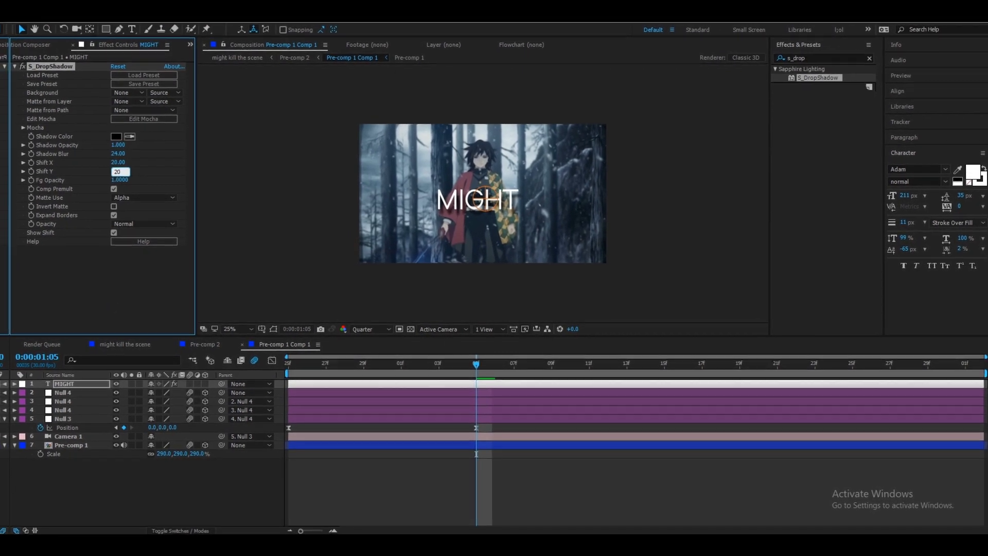
{"action": "left_click", "coordinate": [117, 145]}
{"action": "type", "text": "2"}
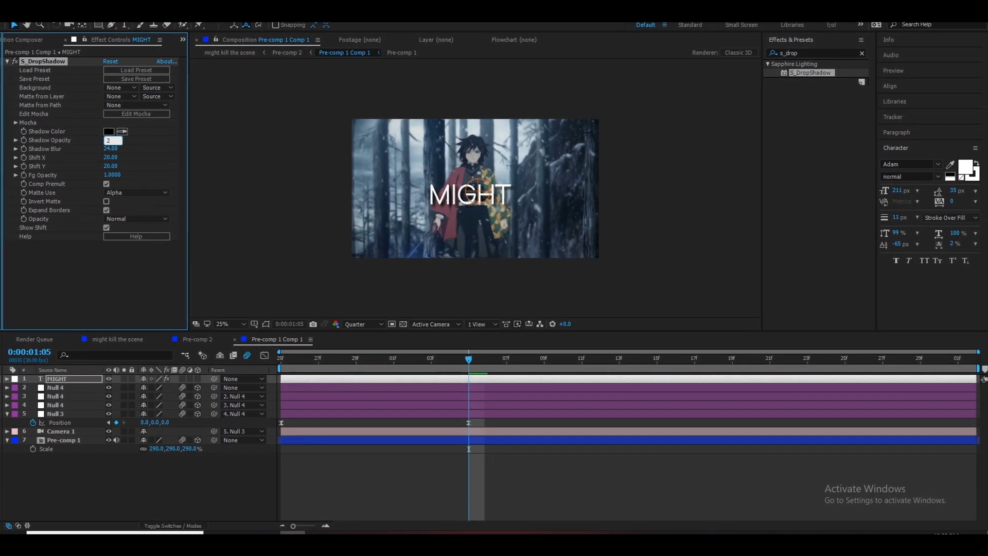
{"action": "left_click", "coordinate": [472, 382]}
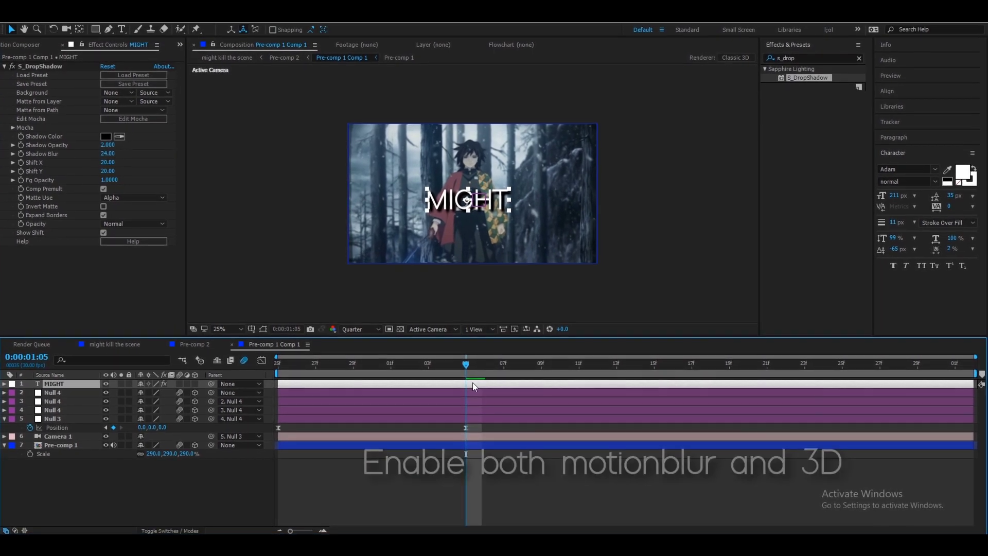
{"action": "left_click", "coordinate": [194, 383]}
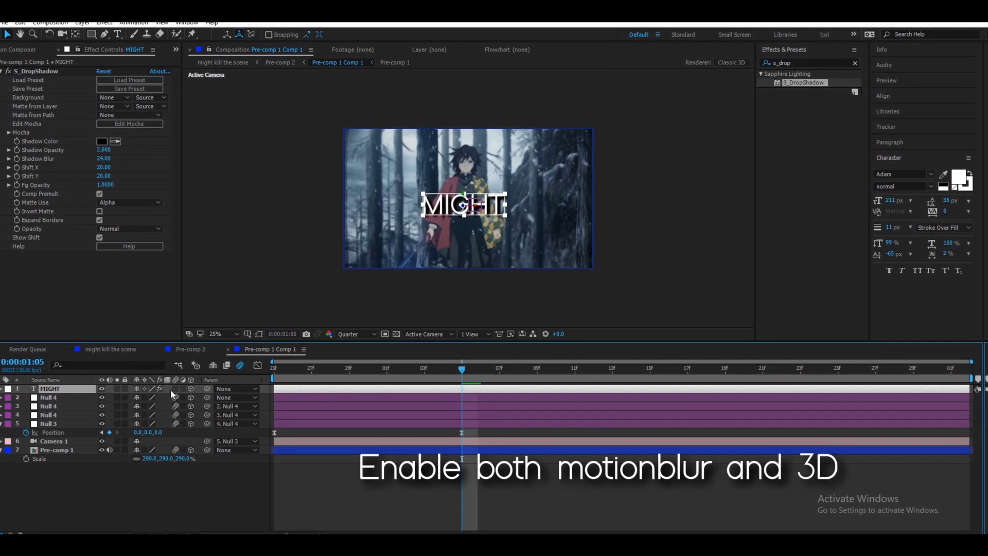
{"action": "left_click", "coordinate": [174, 389]}
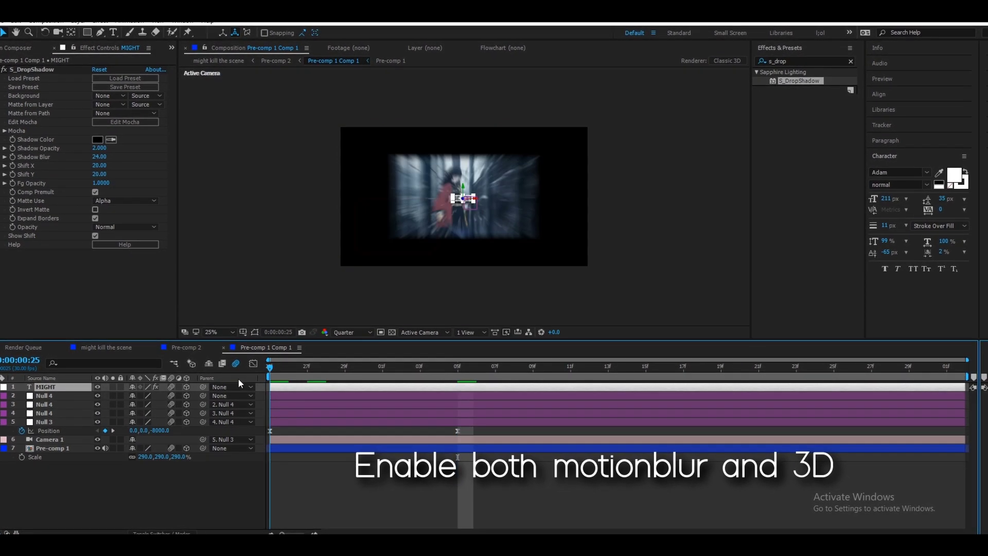
Move Null 3's end keyframe to 0:00:01:06 and push its Z position to 1659.
{"action": "left_click", "coordinate": [310, 368]}
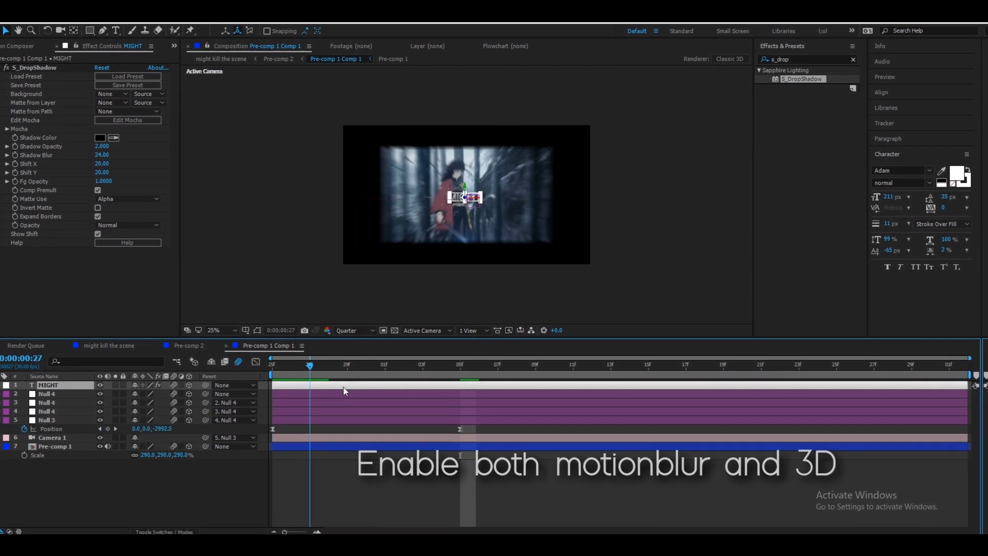
{"action": "key", "text": "space"}
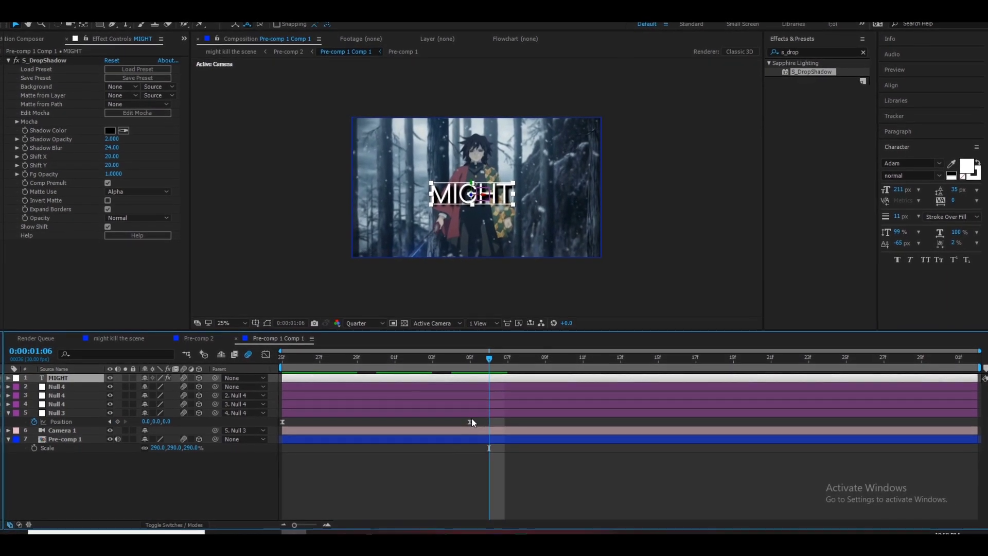
{"action": "left_click_drag", "start_coordinate": [469, 422], "coordinate": [489, 423]}
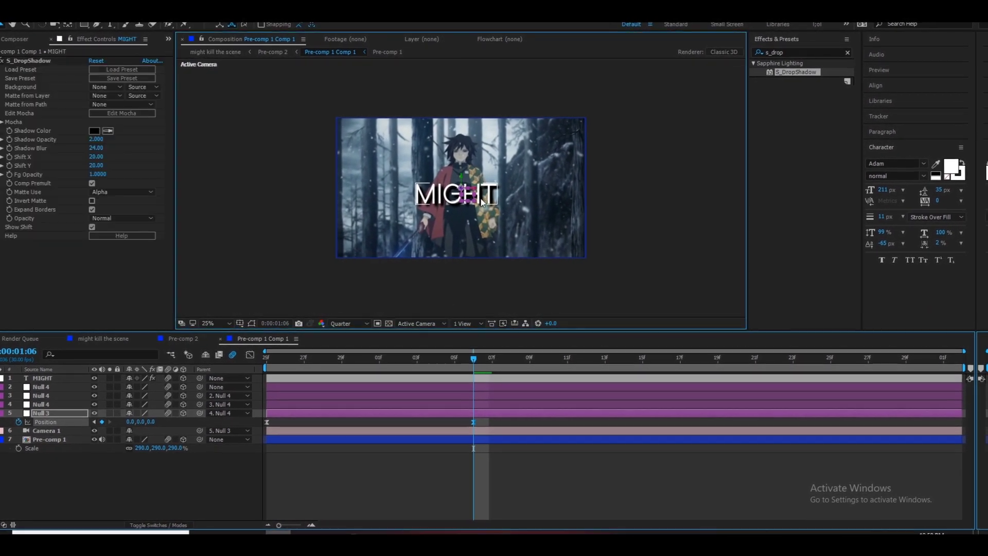
{"action": "left_click", "coordinate": [482, 202]}
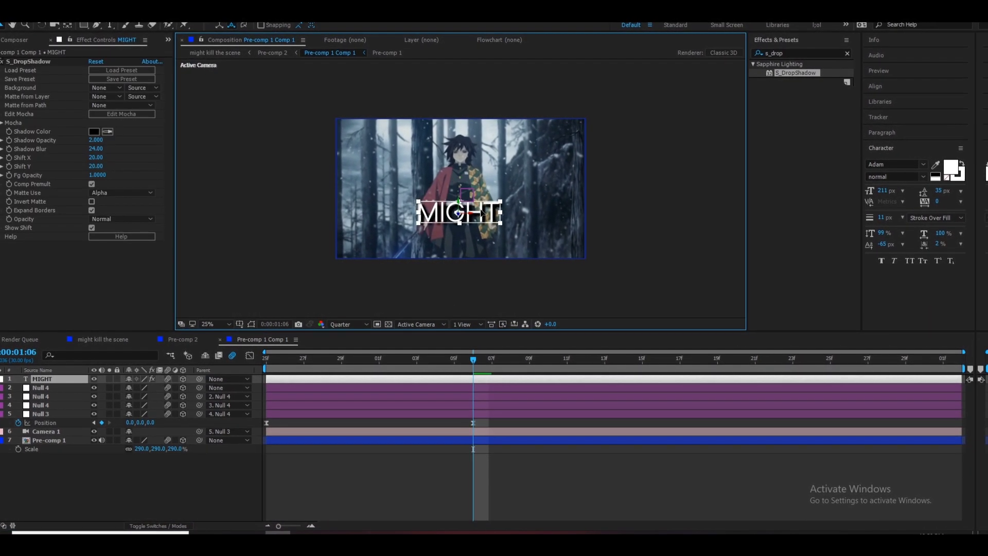
{"action": "left_click", "coordinate": [484, 415]}
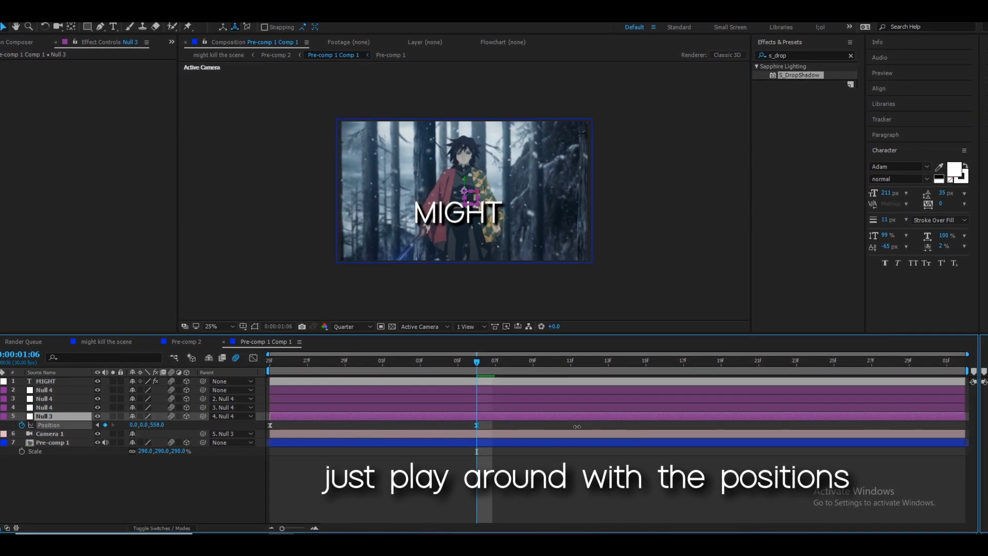
{"action": "left_click_drag", "start_coordinate": [577, 427], "coordinate": [669, 425]}
Move MIGHT back in depth and nudge it slightly right and down.
{"action": "left_click", "coordinate": [495, 383]}
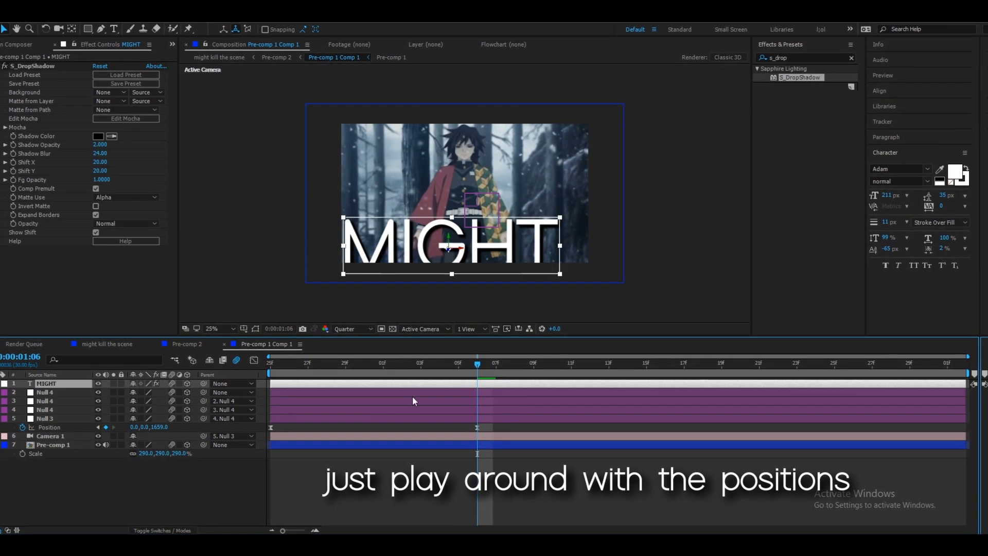
{"action": "key", "text": "p"}
{"action": "left_click_drag", "start_coordinate": [172, 392], "coordinate": [582, 296]}
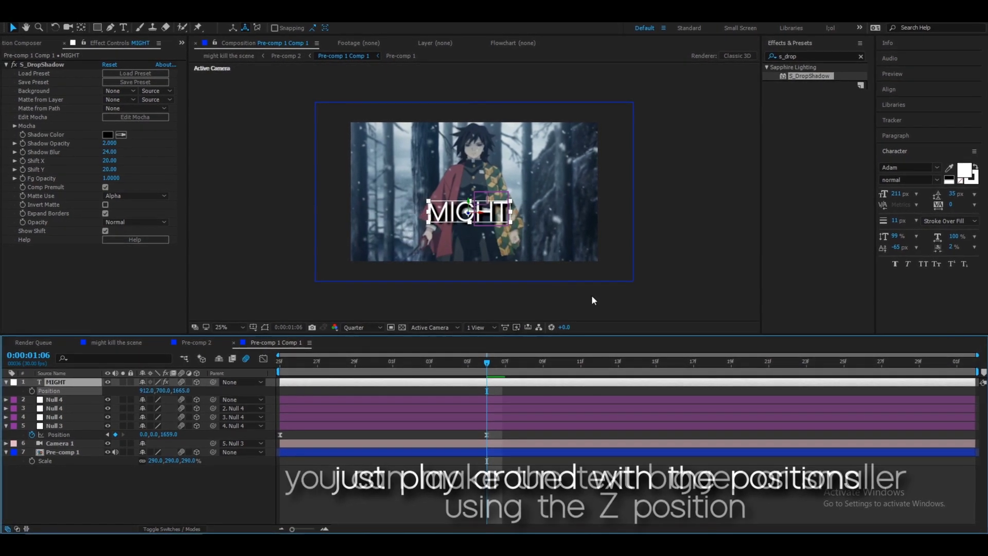
{"action": "left_click_drag", "start_coordinate": [487, 211], "coordinate": [498, 214]}
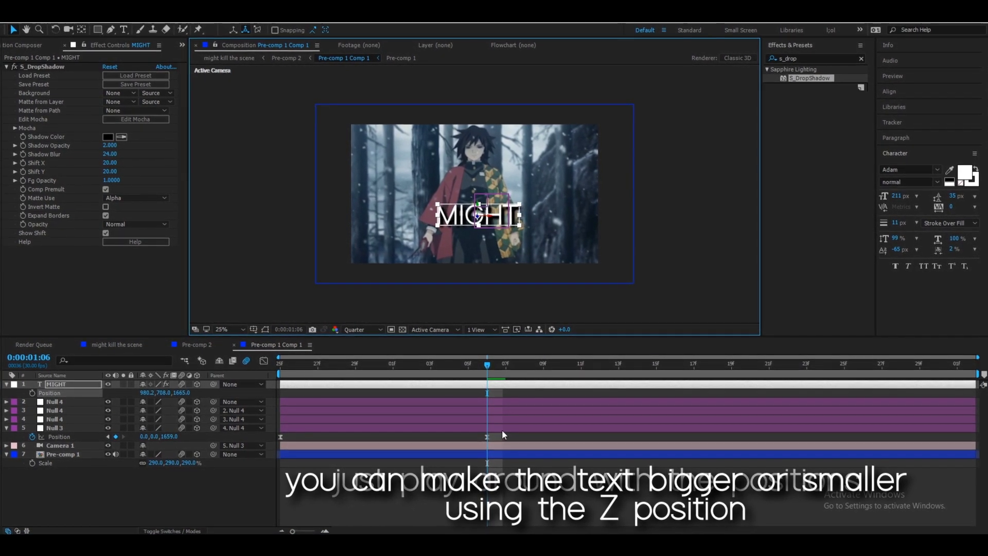
Raise Null 3's Z to 3802, set MIGHT's Z to 3115, and check it at 01:03.
{"action": "left_click_drag", "start_coordinate": [503, 435], "coordinate": [636, 430]}
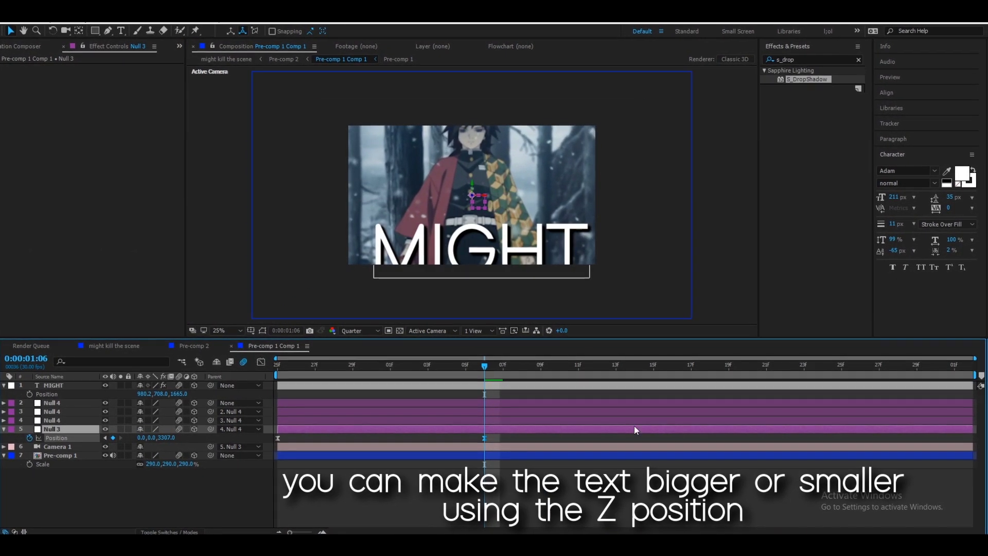
{"action": "left_click_drag", "start_coordinate": [169, 437], "coordinate": [524, 386]}
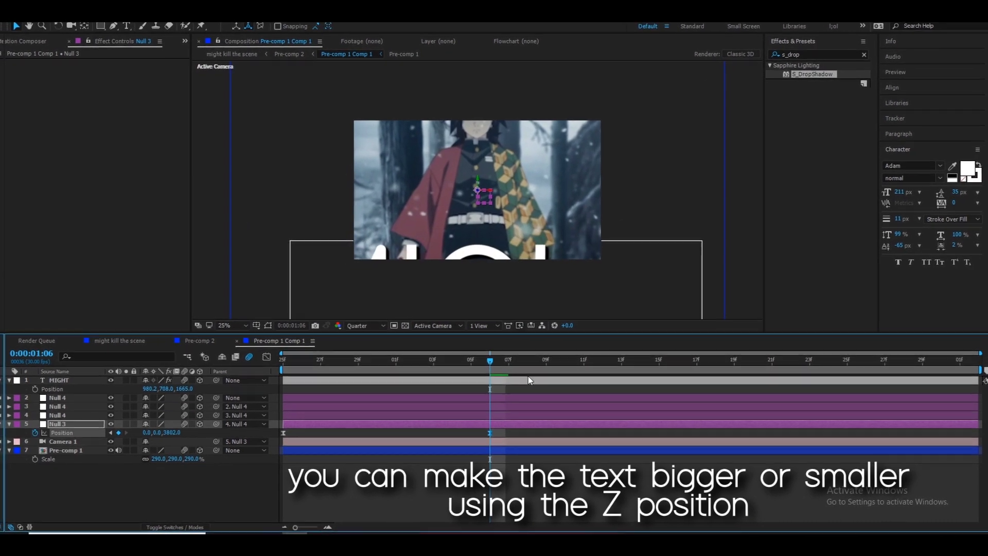
{"action": "left_click", "coordinate": [530, 381]}
{"action": "left_click_drag", "start_coordinate": [185, 389], "coordinate": [830, 358]}
{"action": "left_click_drag", "start_coordinate": [202, 388], "coordinate": [214, 391]}
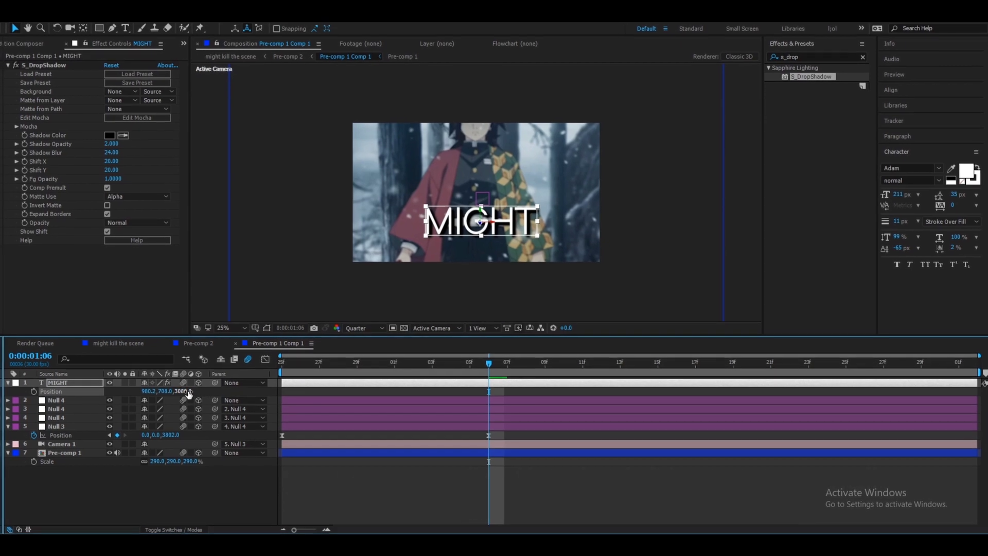
{"action": "key", "text": "space"}
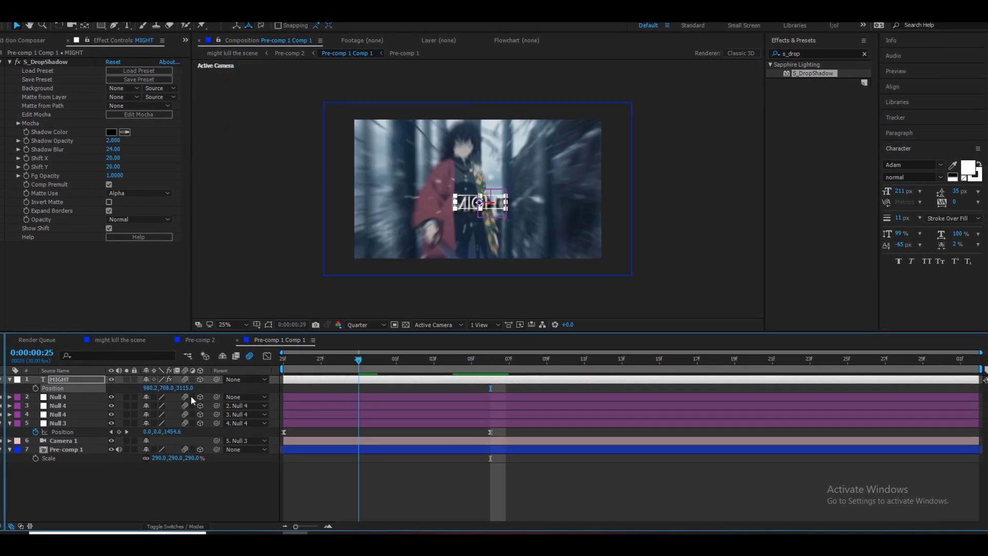
{"action": "left_click_drag", "start_coordinate": [363, 363], "coordinate": [421, 380]}
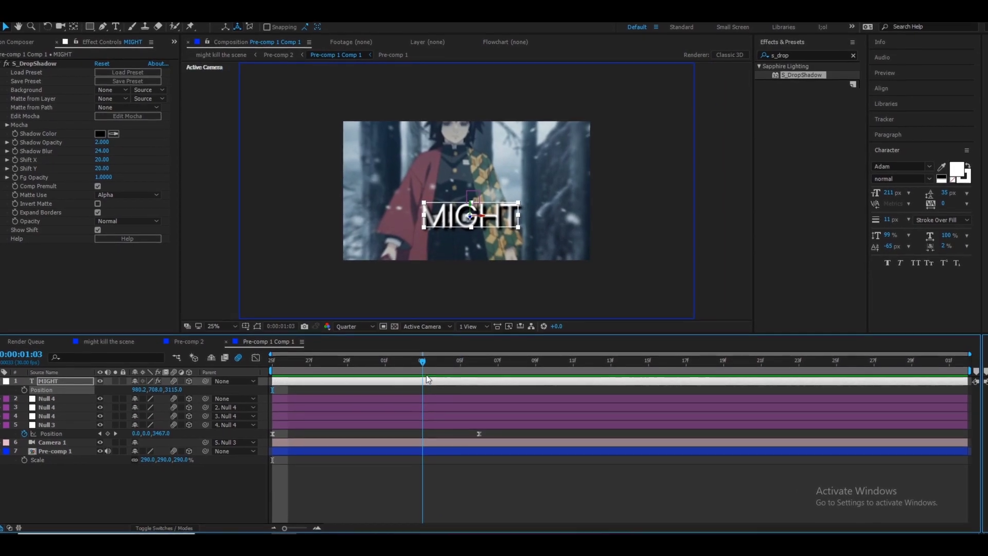
{"action": "left_click", "coordinate": [441, 363]}
{"action": "left_click", "coordinate": [447, 416]}
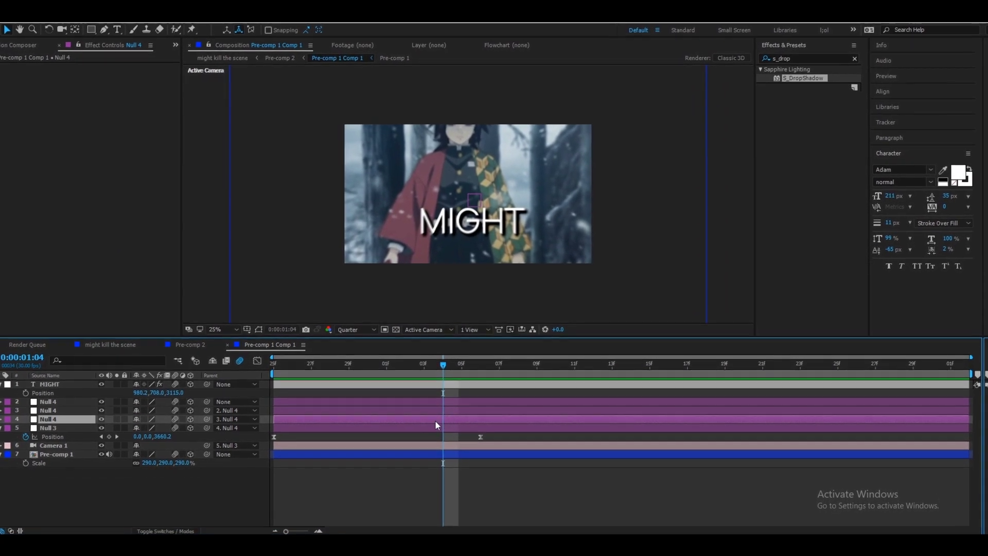
Keyframe Null 4's Position at 0:00:01:03, animating to 520, -107, -1382 by 0:00:01:11.
{"action": "key", "text": "p"}
{"action": "key", "text": "shift+r"}
{"action": "left_click", "coordinate": [473, 447]}
{"action": "key", "text": "k"}
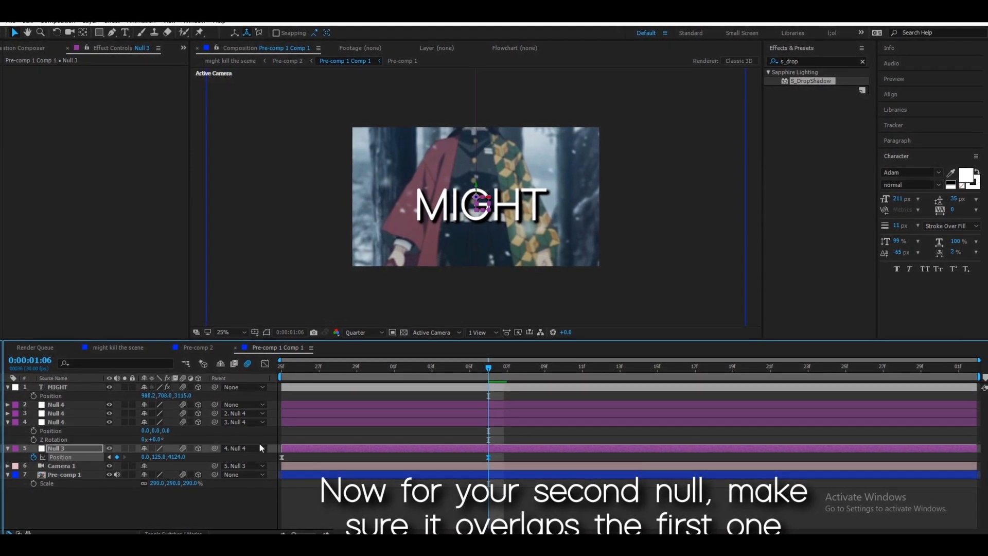
{"action": "left_click", "coordinate": [431, 377]}
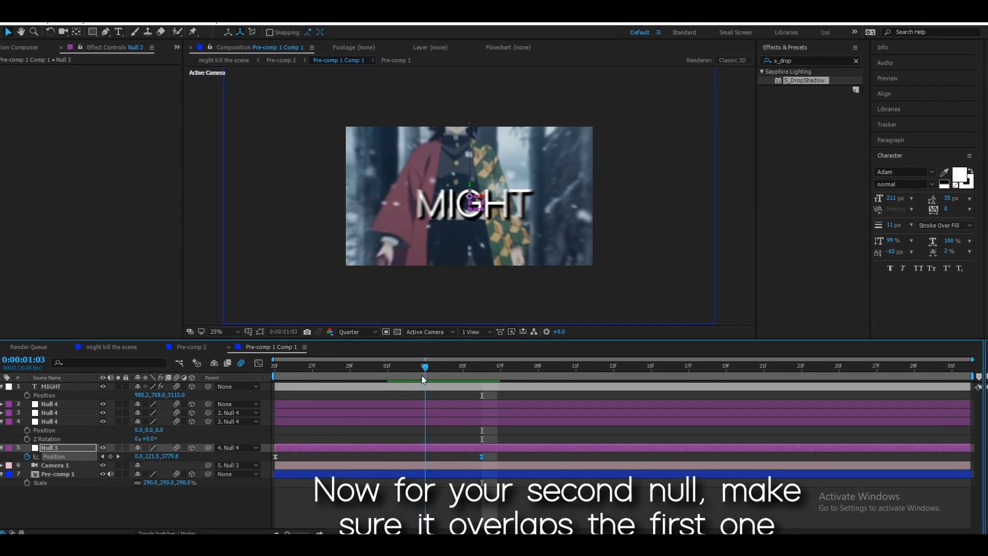
{"action": "left_click", "coordinate": [25, 431]}
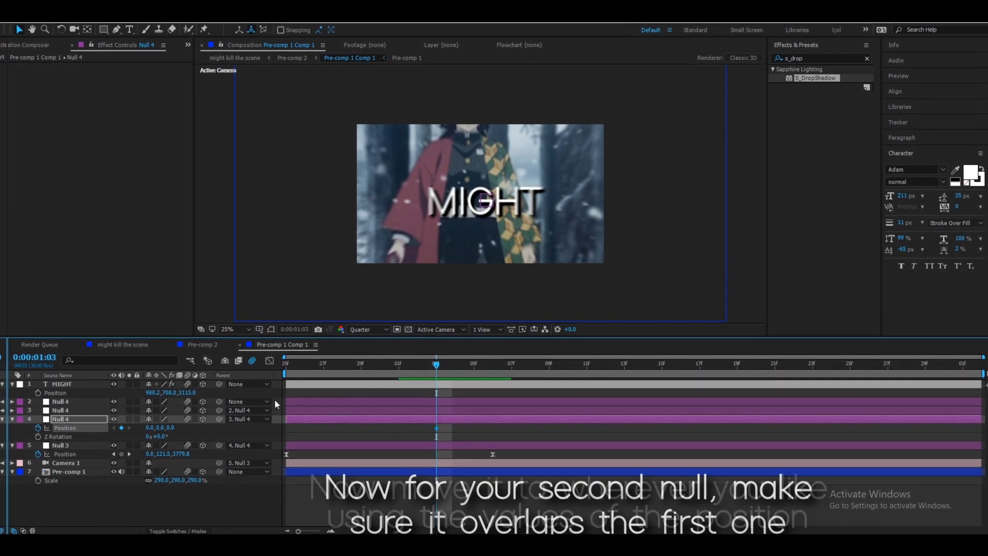
{"action": "left_click_drag", "start_coordinate": [506, 378], "coordinate": [575, 378]}
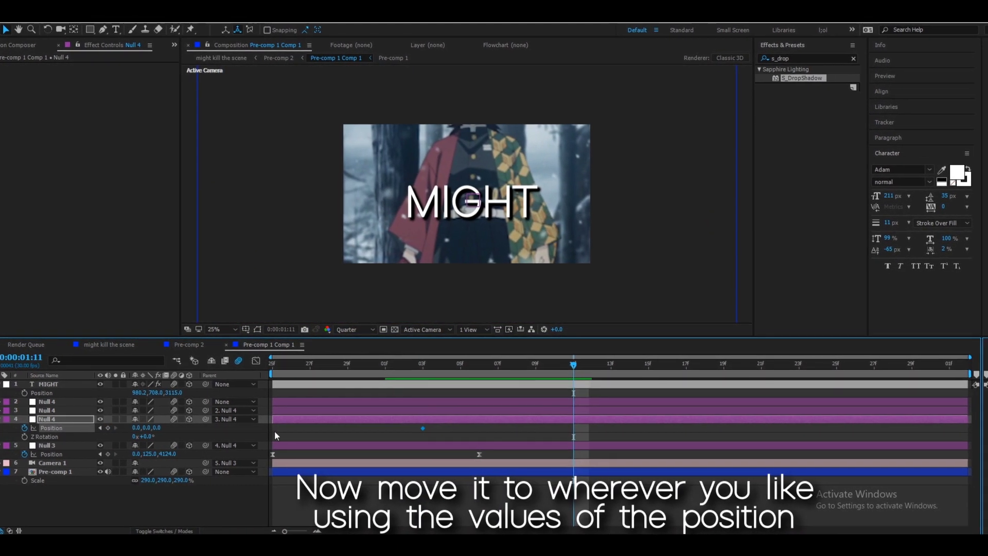
{"action": "mouse_move", "coordinate": [139, 428]}
{"action": "left_mouse_down"}
{"action": "mouse_move", "coordinate": [103, 428]}
{"action": "mouse_move", "coordinate": [416, 440]}
{"action": "mouse_move", "coordinate": [469, 413]}
{"action": "left_mouse_up"}
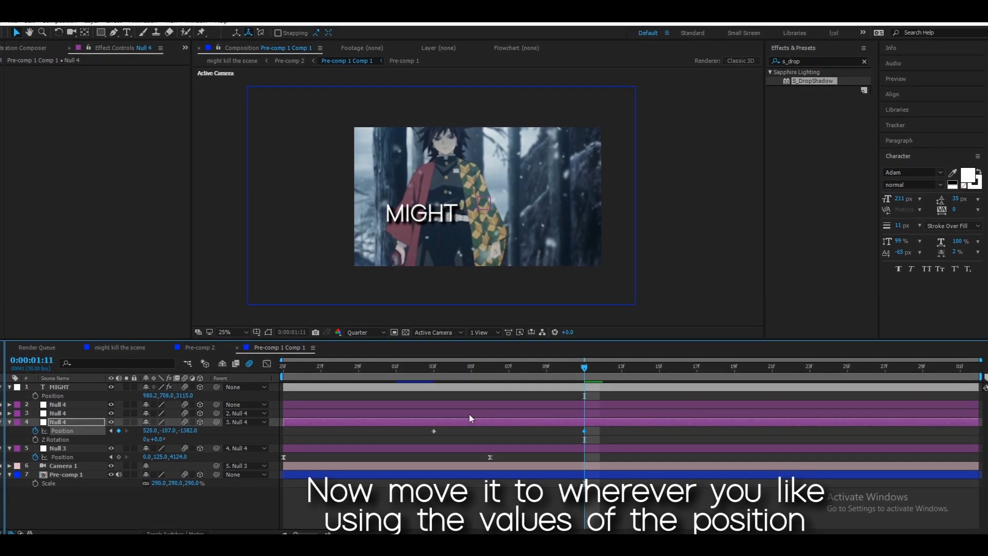
Duplicate MIGHT, retype it as KILL, and place it right of MIGHT at 1623.9, 646.3, 1659.
{"action": "left_click", "coordinate": [495, 386]}
{"action": "key", "text": "ctrl+d"}
{"action": "key", "text": "p"}
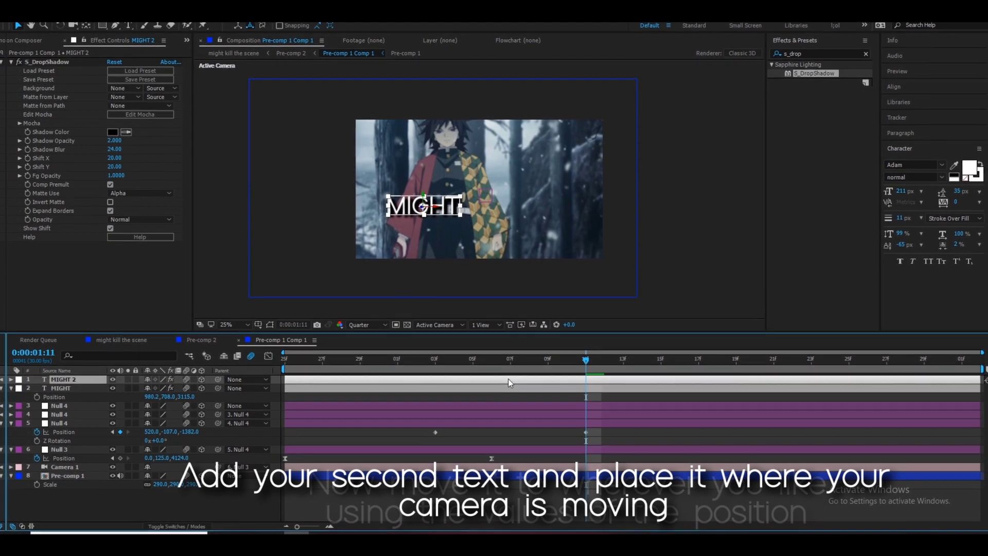
{"action": "left_click_drag", "start_coordinate": [190, 391], "coordinate": [103, 388]}
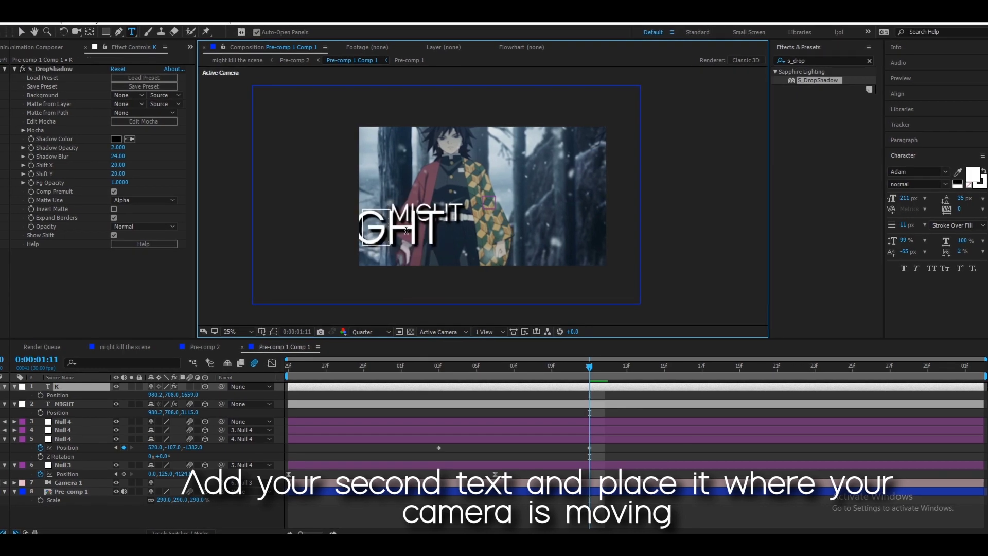
{"action": "type", "text": "KILL"}
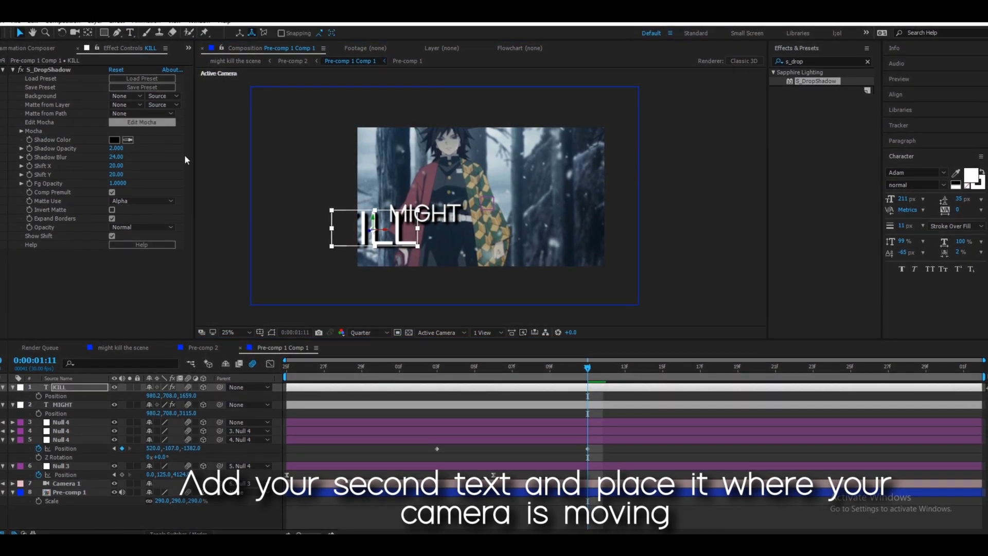
{"action": "left_click", "coordinate": [20, 31]}
{"action": "mouse_move", "coordinate": [397, 233]}
{"action": "left_mouse_down"}
{"action": "mouse_move", "coordinate": [543, 221]}
{"action": "mouse_move", "coordinate": [532, 222]}
{"action": "left_mouse_up"}
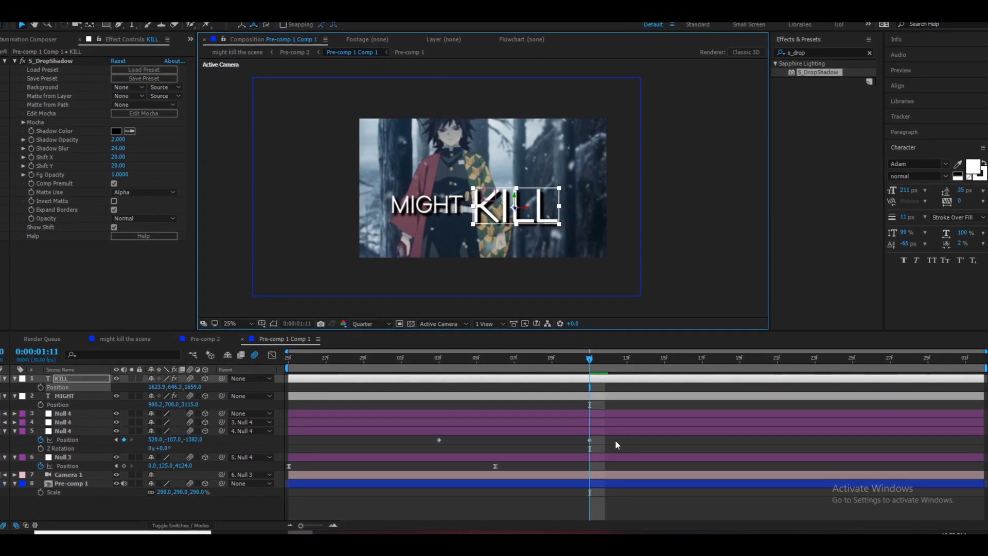
{"action": "left_click_drag", "start_coordinate": [590, 440], "coordinate": [608, 441]}
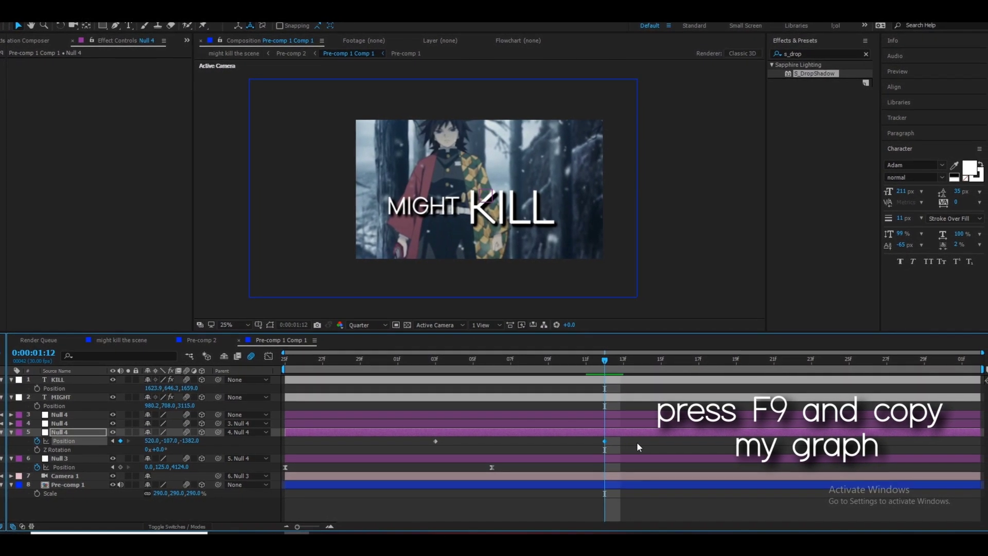
Easy-ease Null 4's Position keyframes, sharpen the speed curve to peak early, and delay the last keyframe.
{"action": "left_click_drag", "start_coordinate": [641, 437], "coordinate": [422, 447]}
{"action": "key", "text": "F9"}
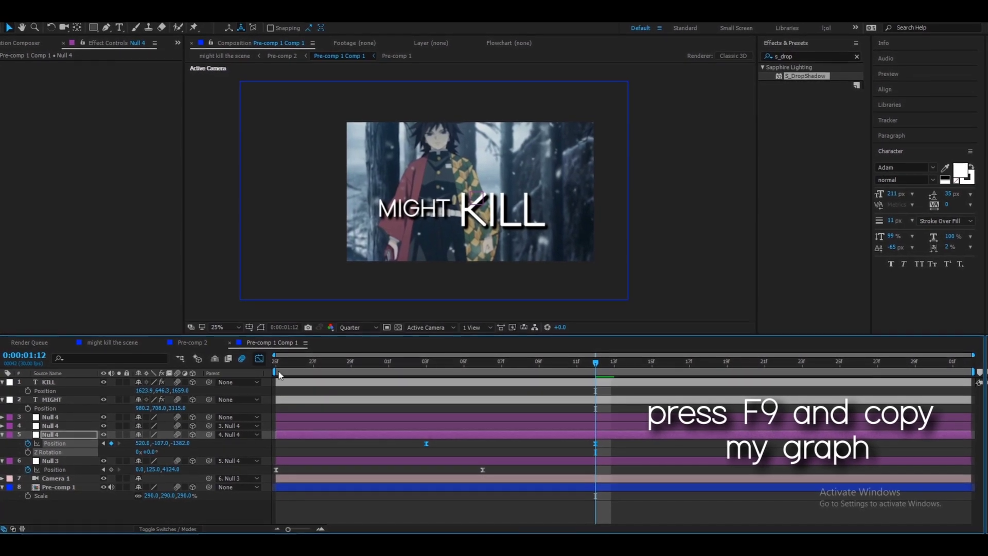
{"action": "left_click", "coordinate": [258, 356]}
{"action": "left_click_drag", "start_coordinate": [578, 503], "coordinate": [546, 502]}
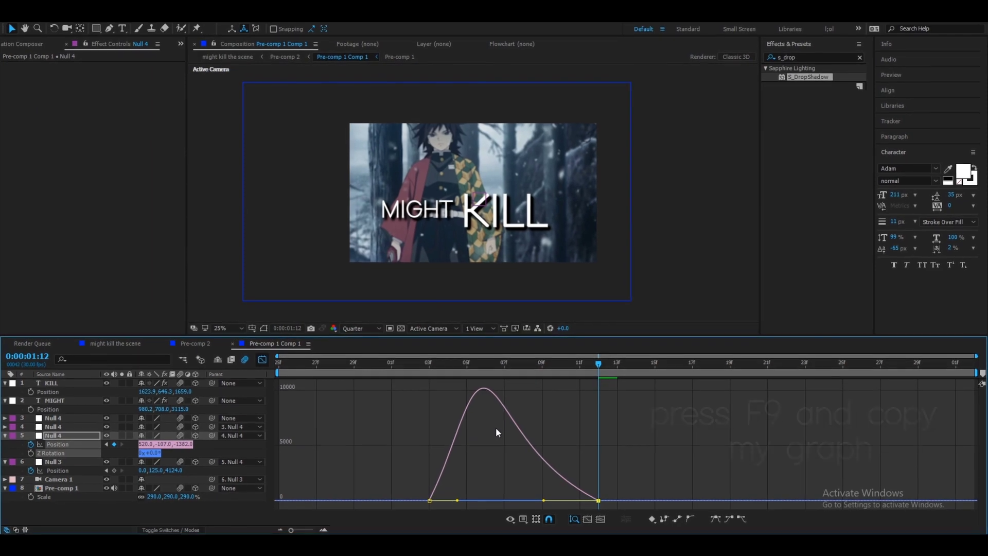
{"action": "left_click", "coordinate": [265, 360]}
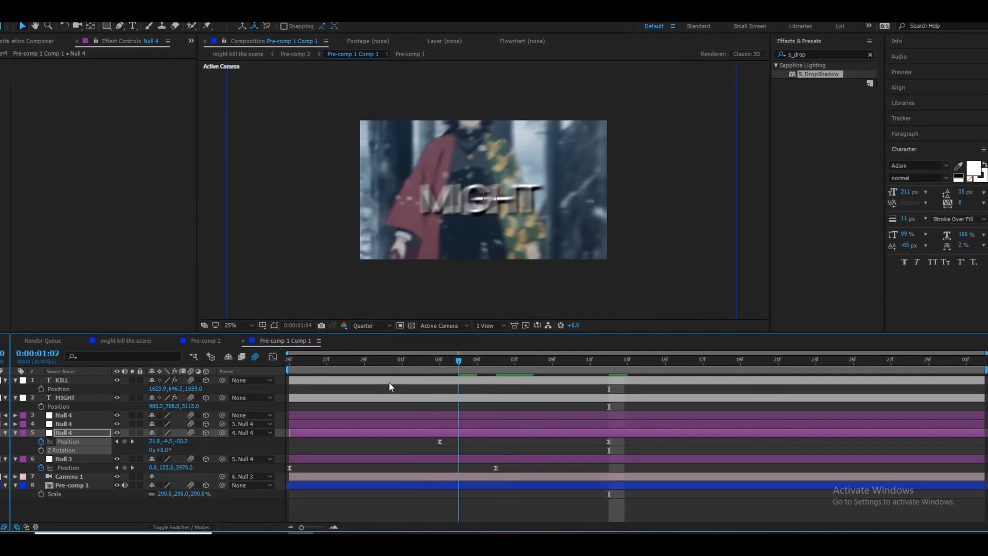
{"action": "key", "text": "space"}
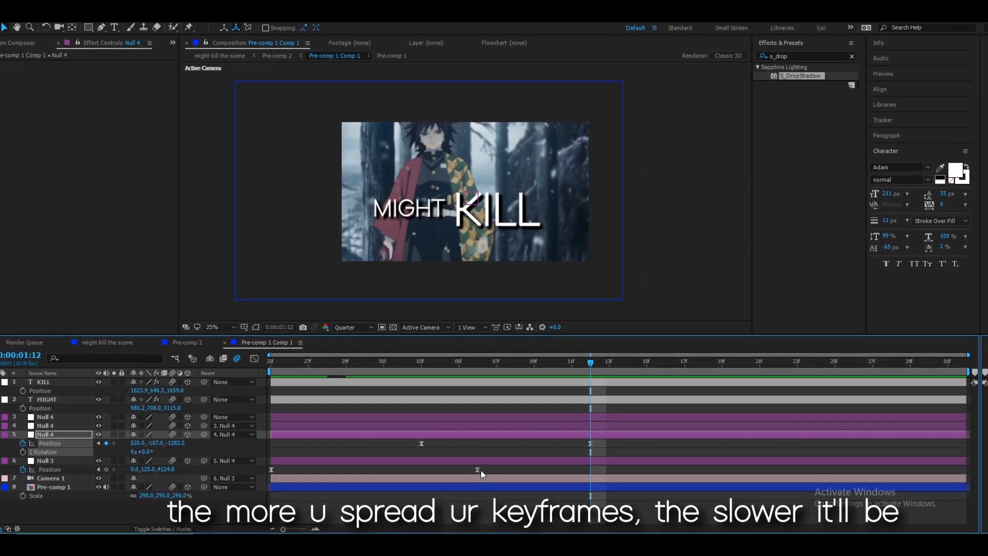
{"action": "left_click_drag", "start_coordinate": [591, 445], "coordinate": [623, 446]}
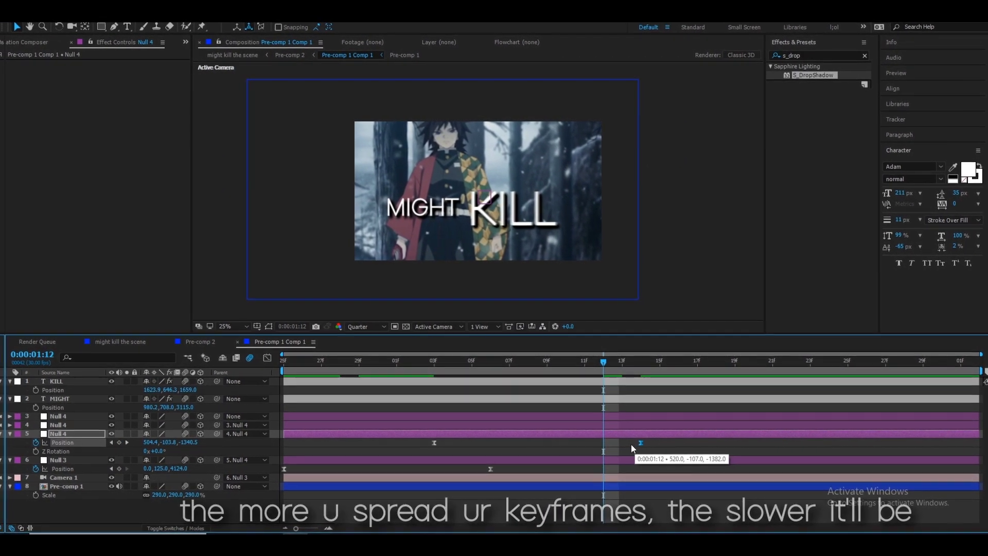
{"action": "left_click_drag", "start_coordinate": [601, 361], "coordinate": [560, 371]}
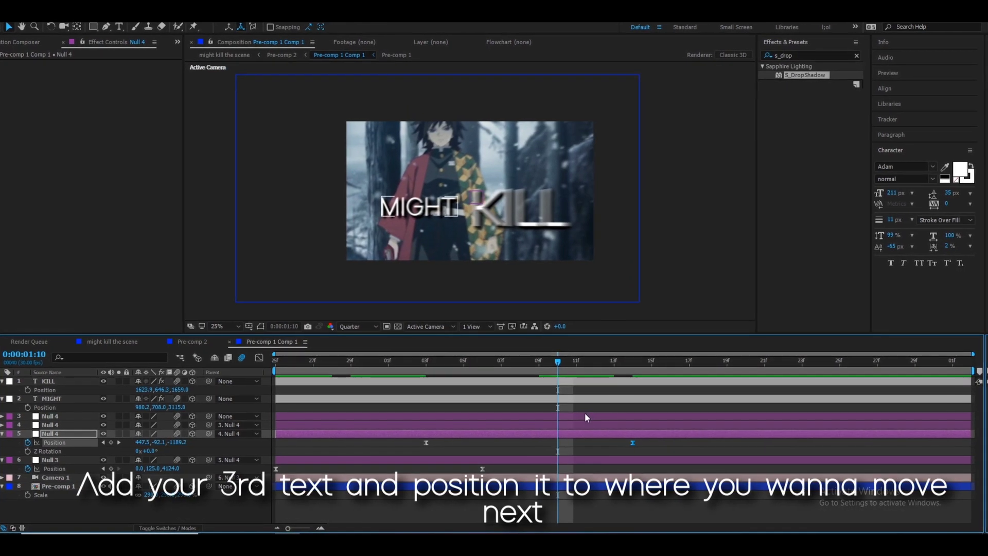
Duplicate KILL, push it back to 786.4, 353.4, 3319 above MIGHT, and retype it THE SCENE.
{"action": "left_click", "coordinate": [584, 384]}
{"action": "key", "text": "ctrl+d"}
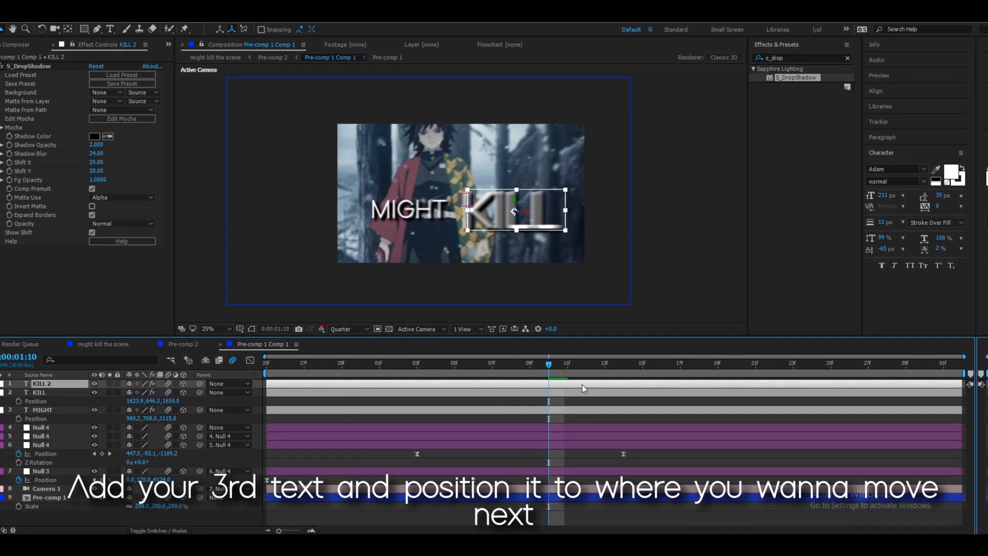
{"action": "key", "text": "p"}
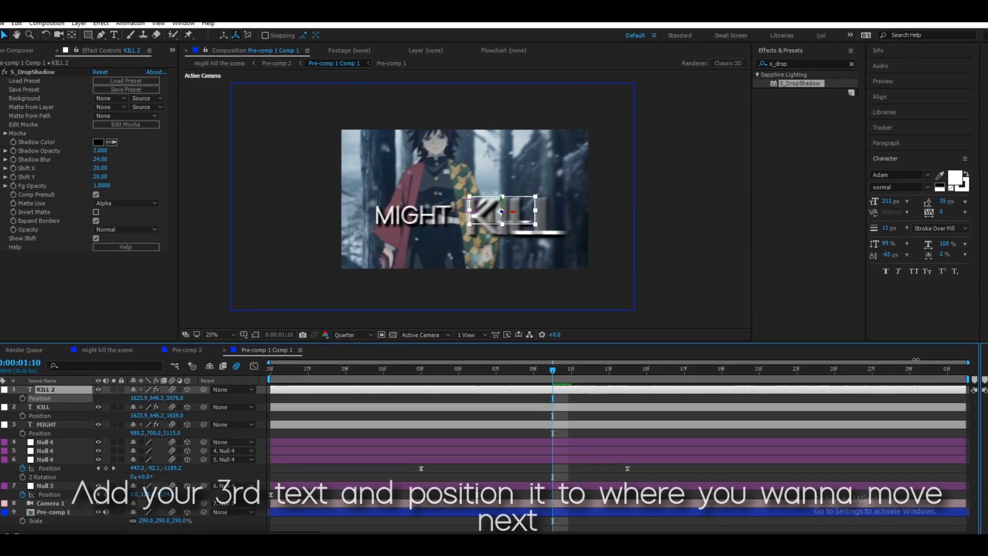
{"action": "left_click_drag", "start_coordinate": [175, 398], "coordinate": [190, 398]}
{"action": "left_click_drag", "start_coordinate": [515, 219], "coordinate": [399, 178]}
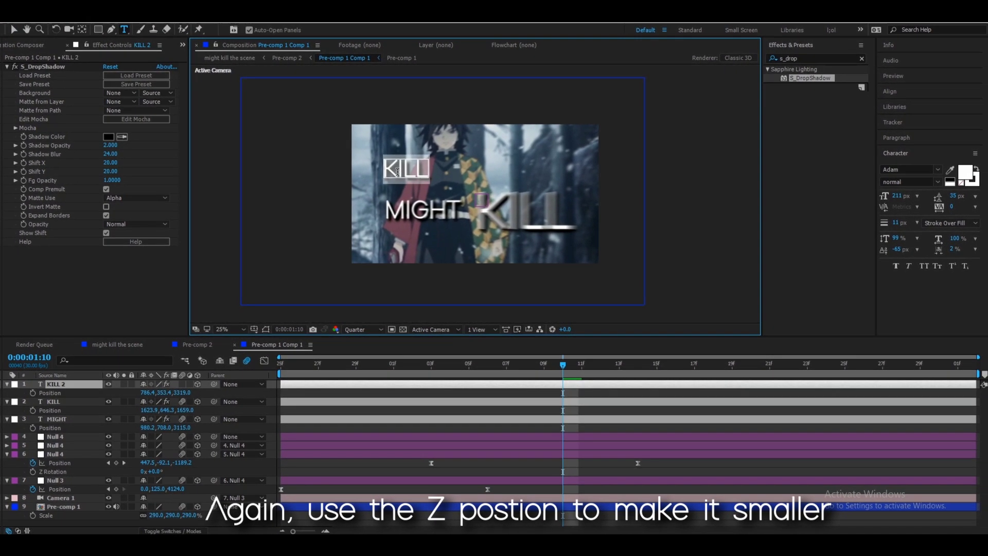
{"action": "type", "text": "THE SCENE"}
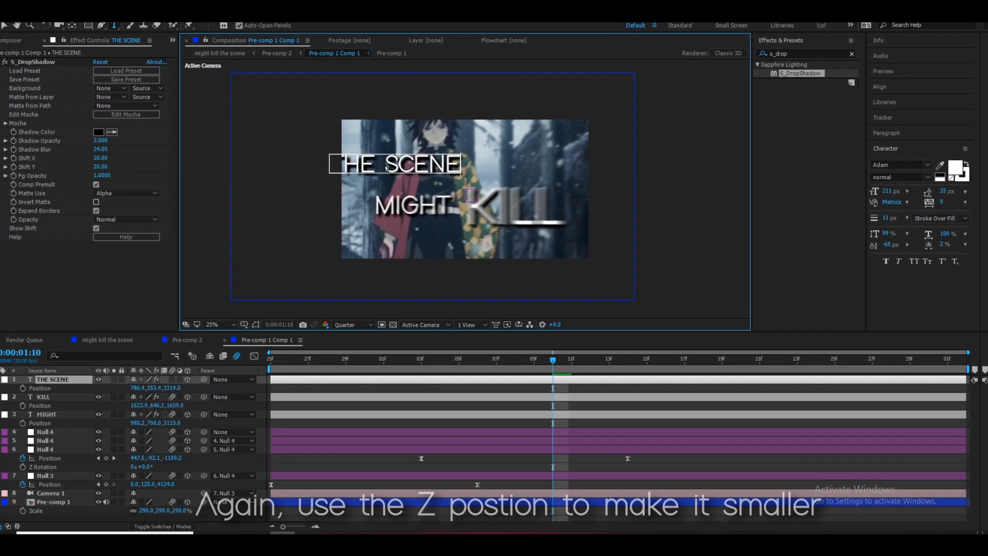
Set a starting Position keyframe on the third null at 0:00:01:11.
{"action": "left_click", "coordinate": [574, 441]}
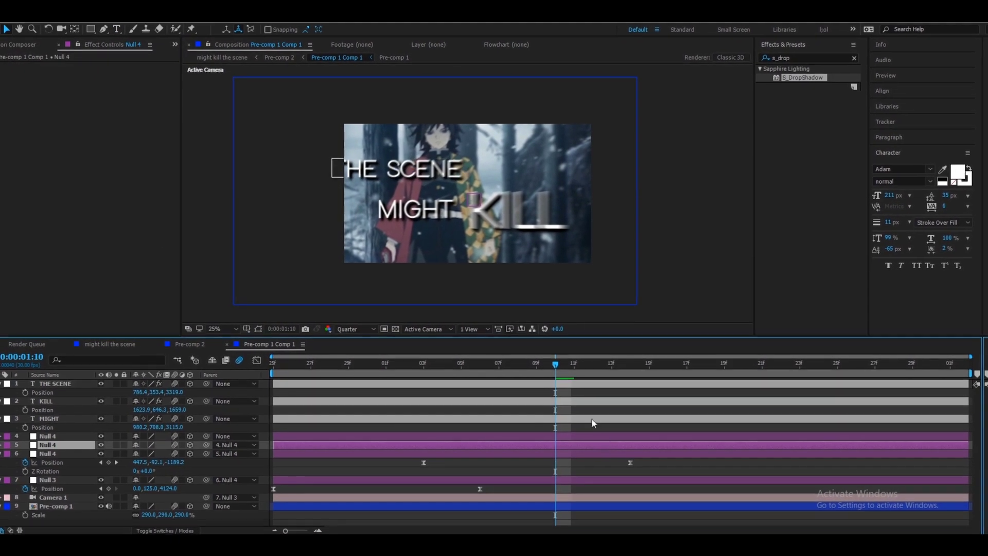
{"action": "left_click", "coordinate": [575, 363]}
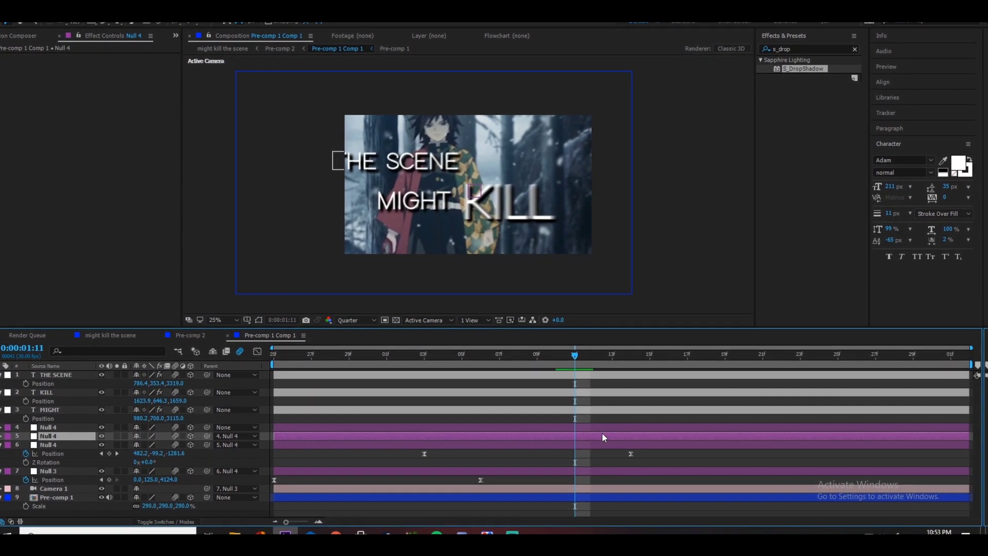
{"action": "key", "text": "alt+shift+p"}
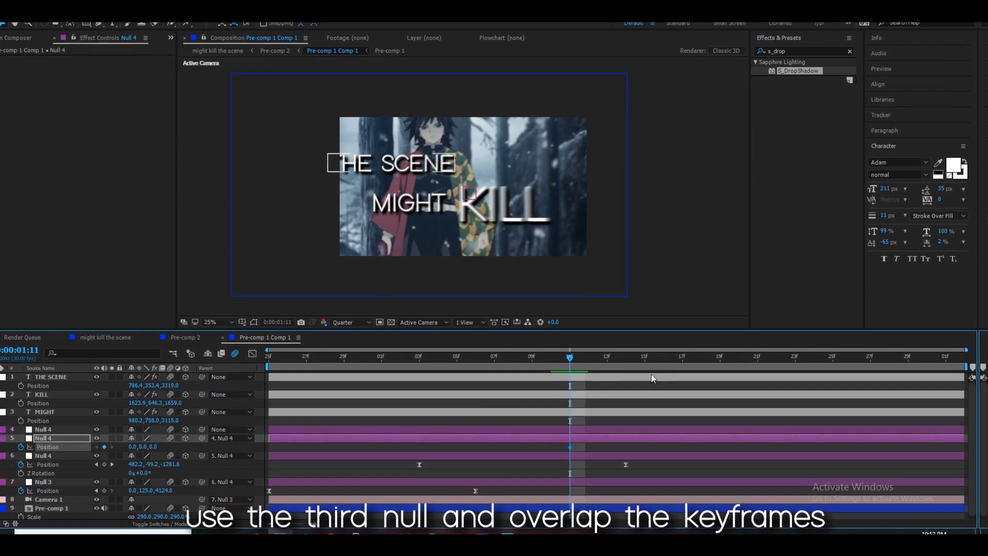
{"action": "key", "text": "space"}
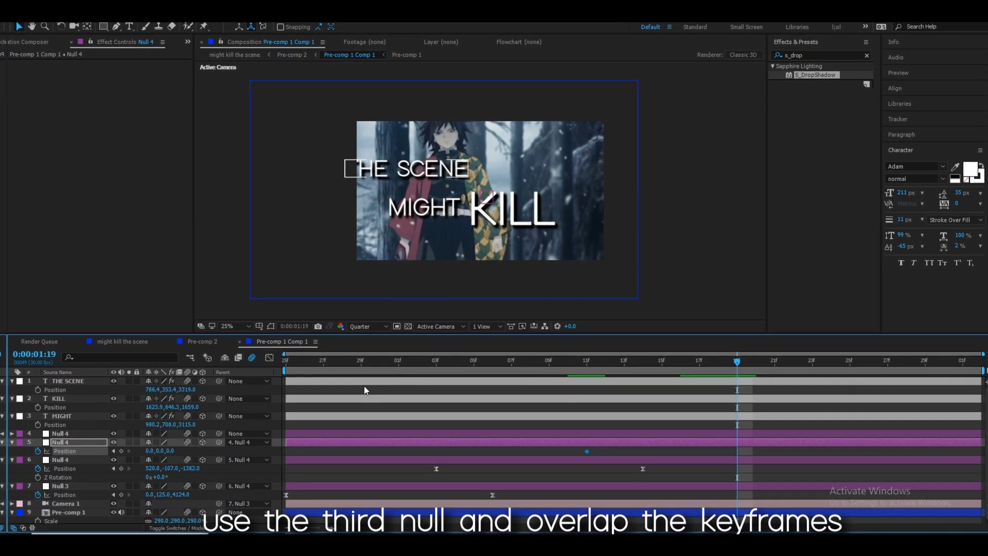
Push THE SCENE text further back in Z so it appears smaller.
{"action": "left_click", "coordinate": [418, 381]}
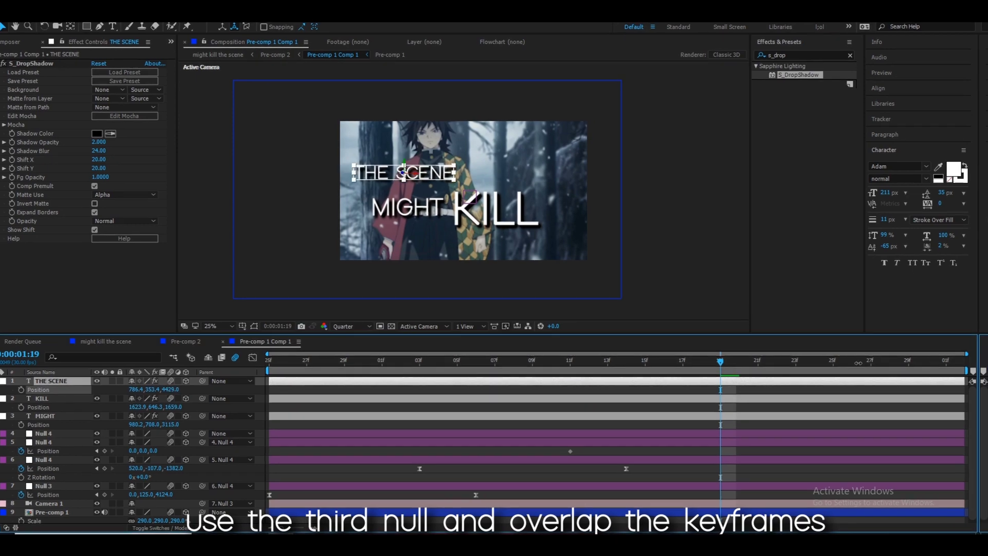
{"action": "left_click_drag", "start_coordinate": [404, 172], "coordinate": [389, 240]}
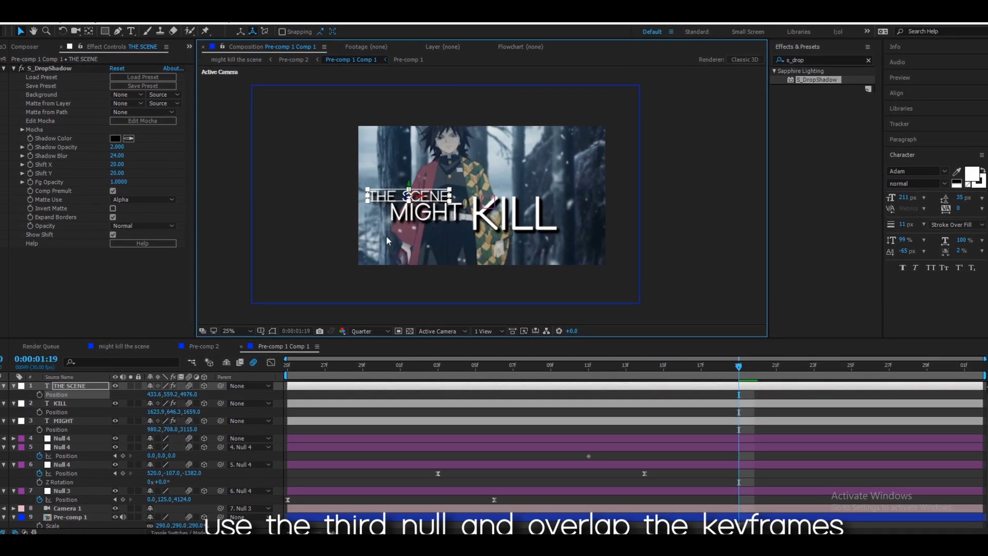
{"action": "mouse_move", "coordinate": [188, 394]}
{"action": "left_mouse_down"}
{"action": "mouse_move", "coordinate": [196, 393]}
{"action": "mouse_move", "coordinate": [184, 392]}
{"action": "left_mouse_up"}
Keyframe the third null's Position at 0:00:01:19 to -1013, -77, 2339, framing THE SCENE.
{"action": "left_click", "coordinate": [718, 444]}
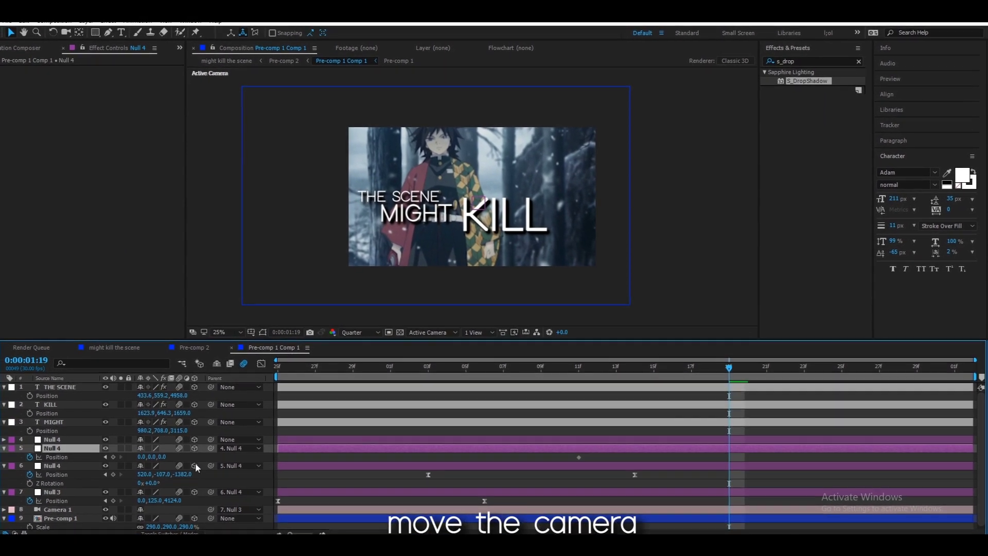
{"action": "key", "text": "alt+shift+p"}
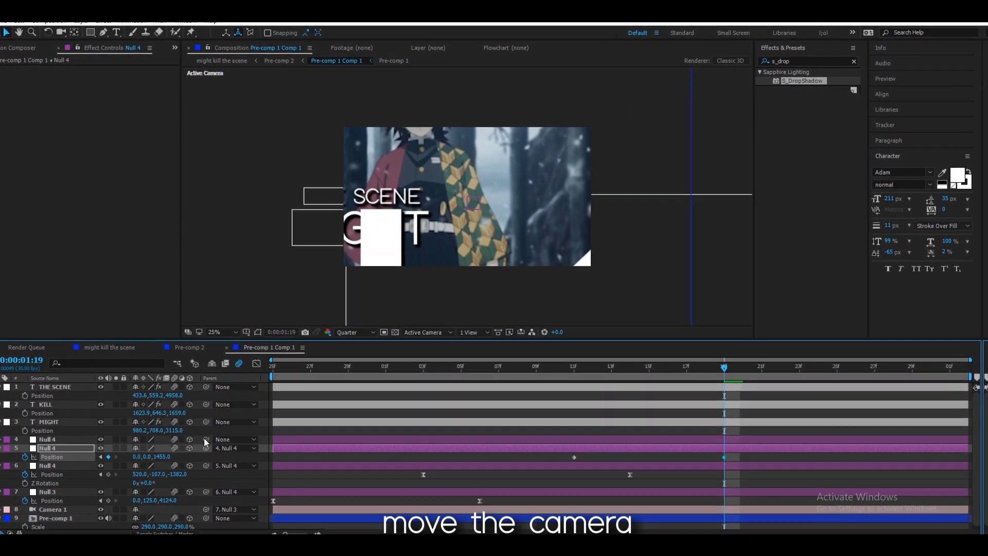
{"action": "left_click_drag", "start_coordinate": [137, 459], "coordinate": [90, 463]}
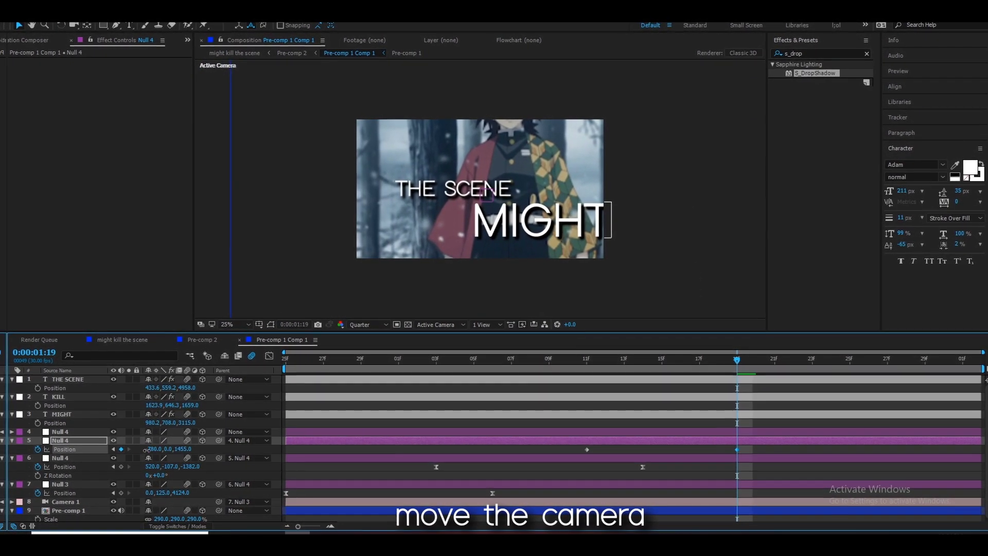
{"action": "left_click_drag", "start_coordinate": [146, 449], "coordinate": [172, 456]}
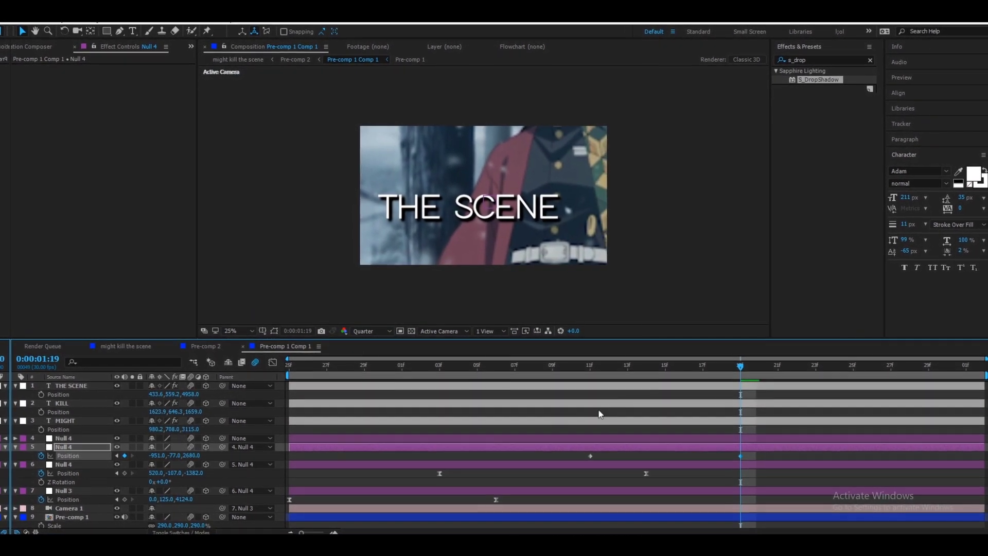
{"action": "left_click", "coordinate": [592, 386]}
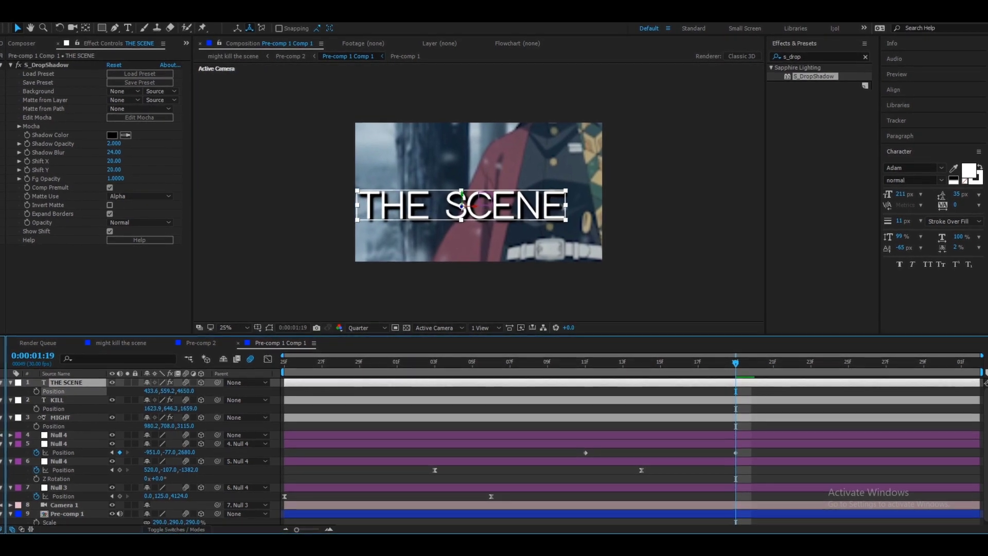
{"action": "left_click", "coordinate": [715, 444]}
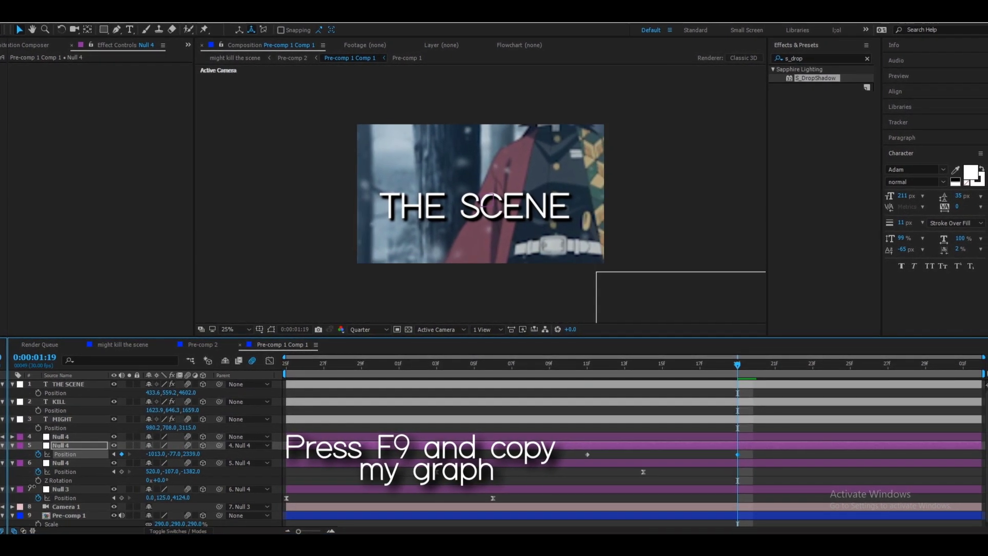
Move Null 4's second Position keyframe later and Easy Ease both, shaping the speed curve.
{"action": "left_click_drag", "start_coordinate": [734, 454], "coordinate": [790, 454]}
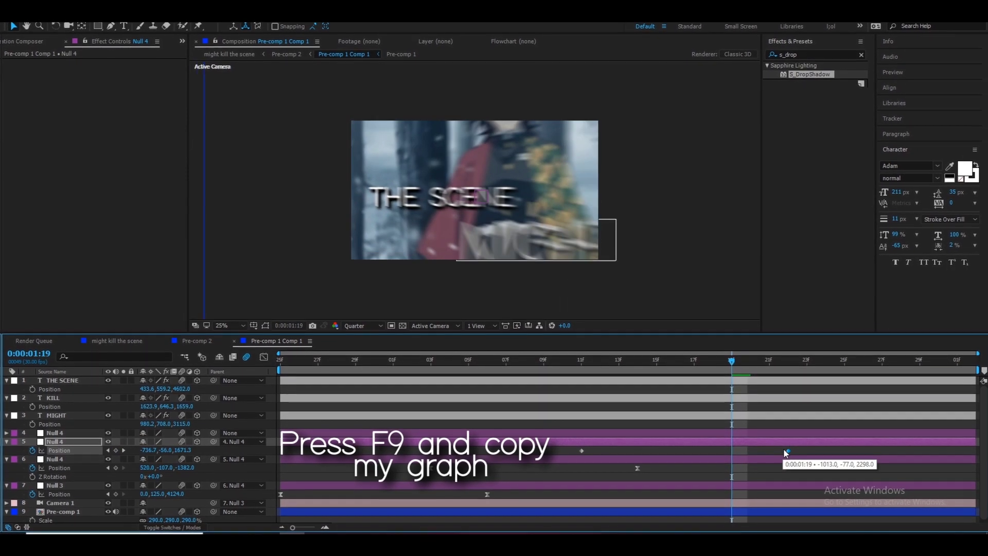
{"action": "left_click_drag", "start_coordinate": [745, 363], "coordinate": [783, 363]}
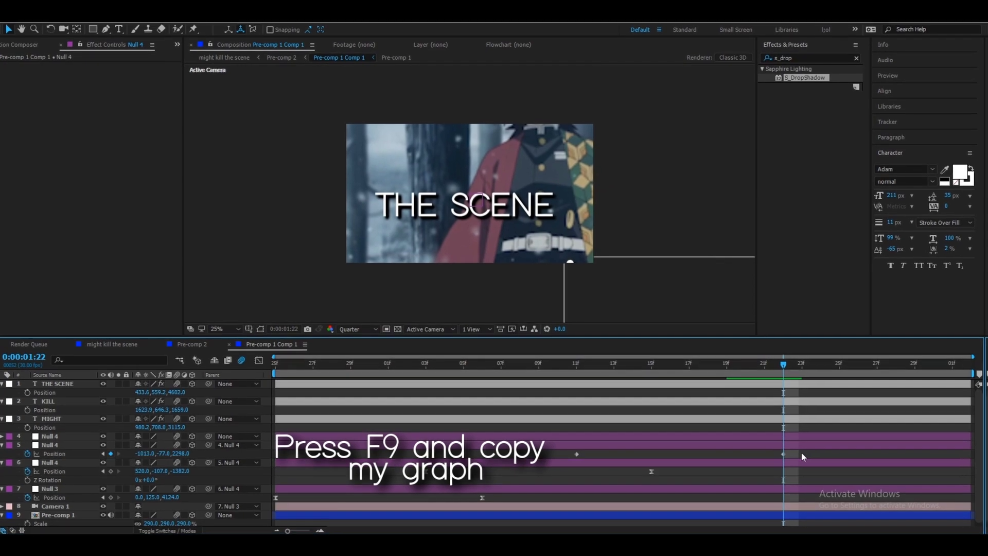
{"action": "left_click_drag", "start_coordinate": [808, 446], "coordinate": [546, 451]}
{"action": "key", "text": "F9"}
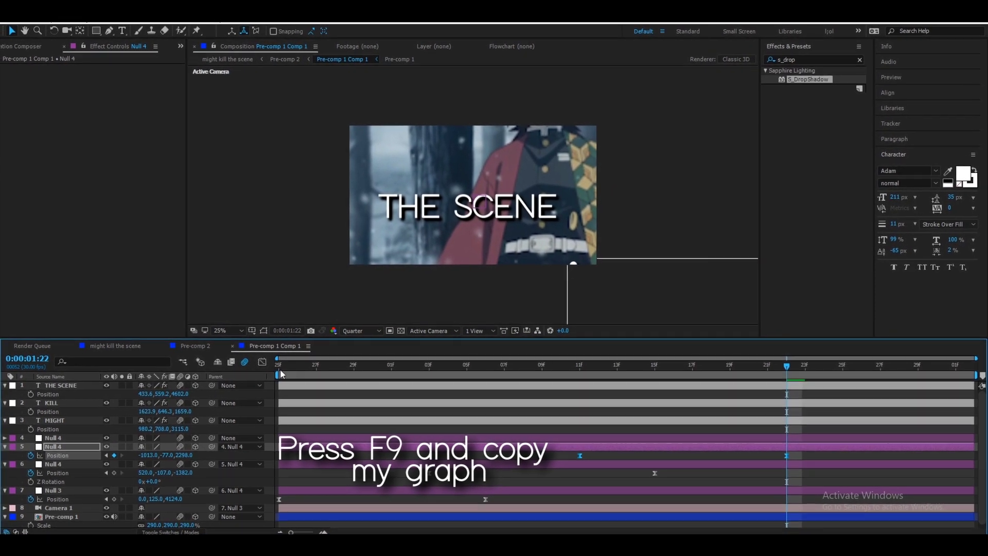
{"action": "left_click", "coordinate": [266, 361]}
{"action": "mouse_move", "coordinate": [837, 462]}
{"action": "left_mouse_down"}
{"action": "mouse_move", "coordinate": [753, 506]}
{"action": "mouse_move", "coordinate": [644, 497]}
{"action": "left_mouse_up"}
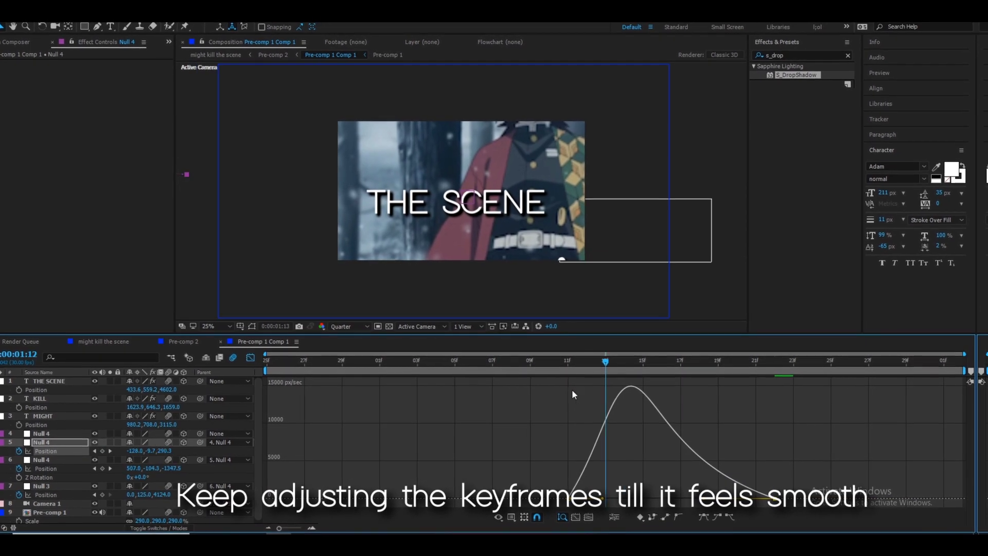
{"action": "key", "text": "space"}
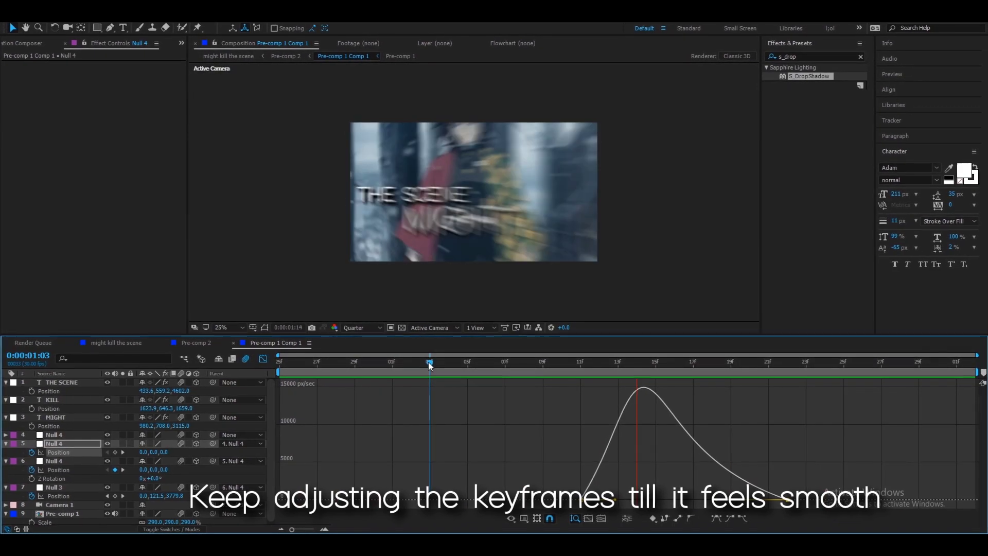
Shift the layer 5 and 6 Position keyframes later and push Null 4's Z to 2534.
{"action": "left_click", "coordinate": [263, 359]}
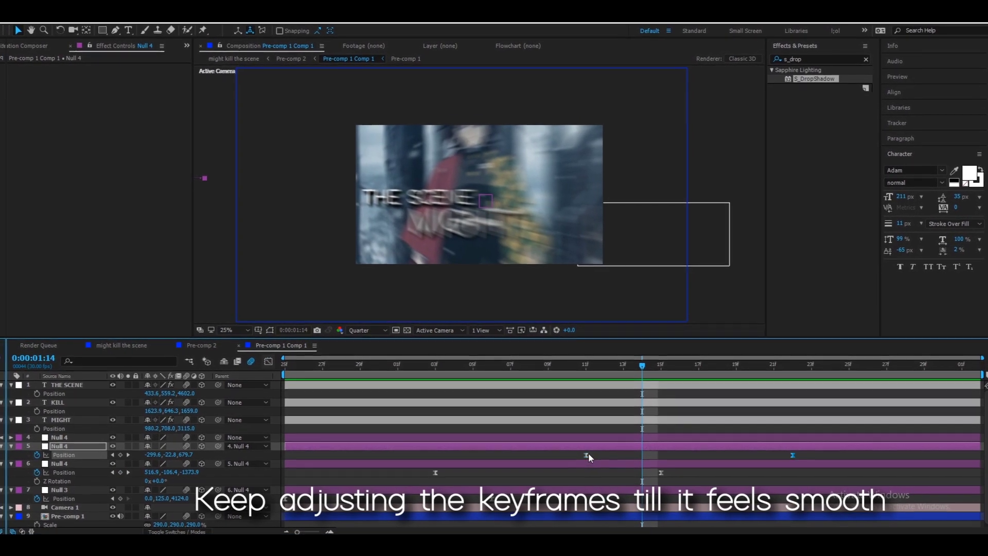
{"action": "left_click_drag", "start_coordinate": [663, 474], "coordinate": [681, 474]}
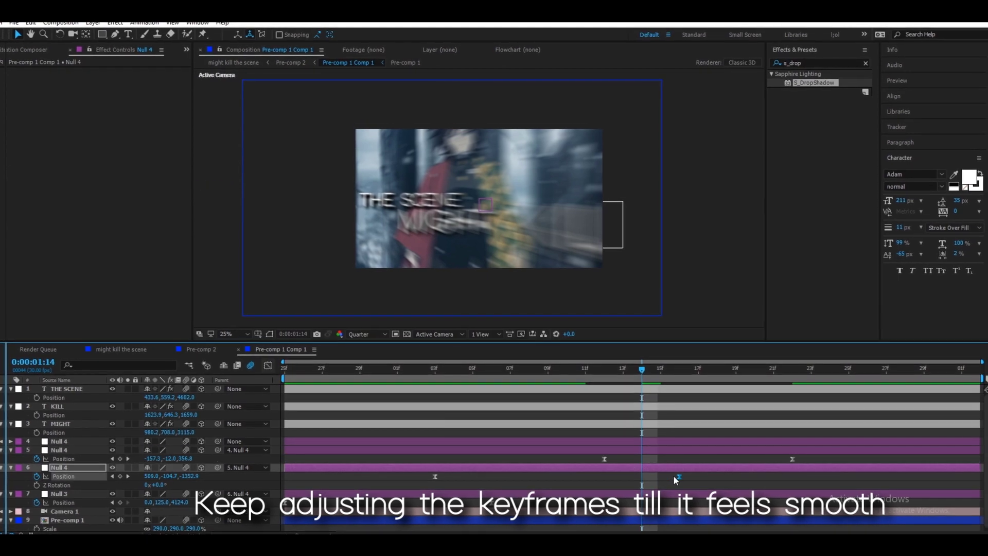
{"action": "left_click_drag", "start_coordinate": [791, 458], "coordinate": [827, 458]}
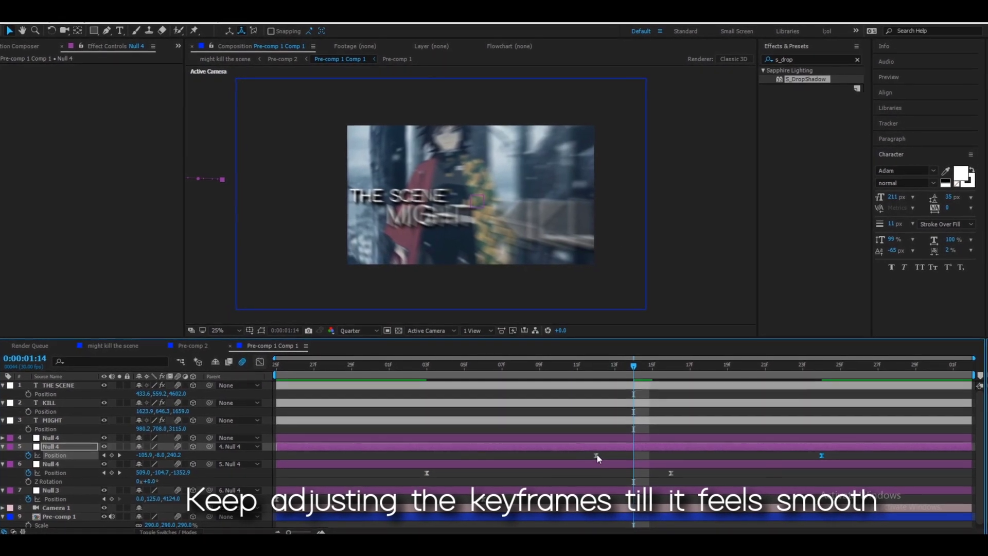
{"action": "left_click_drag", "start_coordinate": [602, 458], "coordinate": [621, 458]}
{"action": "key", "text": "space"}
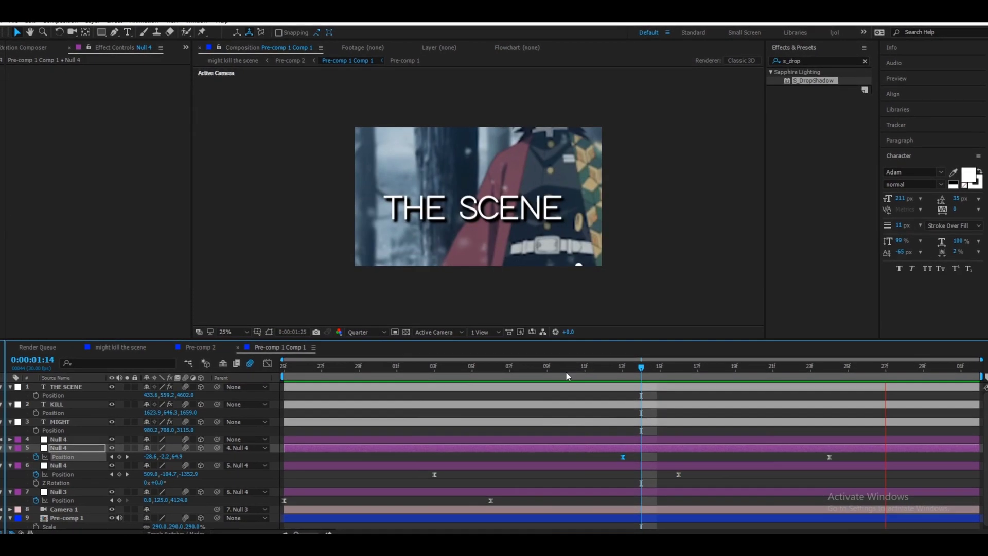
{"action": "left_click_drag", "start_coordinate": [531, 367], "coordinate": [836, 381]}
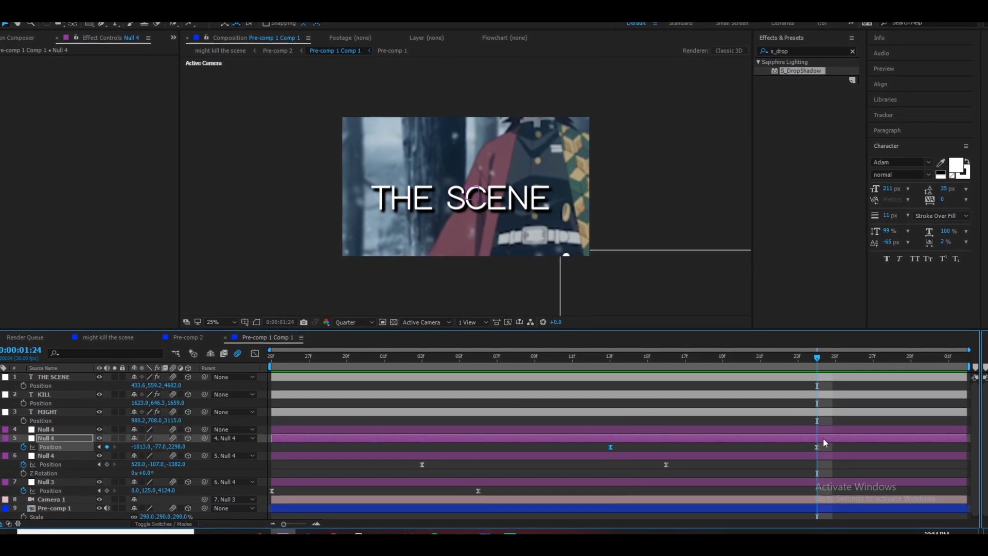
{"action": "left_click_drag", "start_coordinate": [172, 453], "coordinate": [305, 453]}
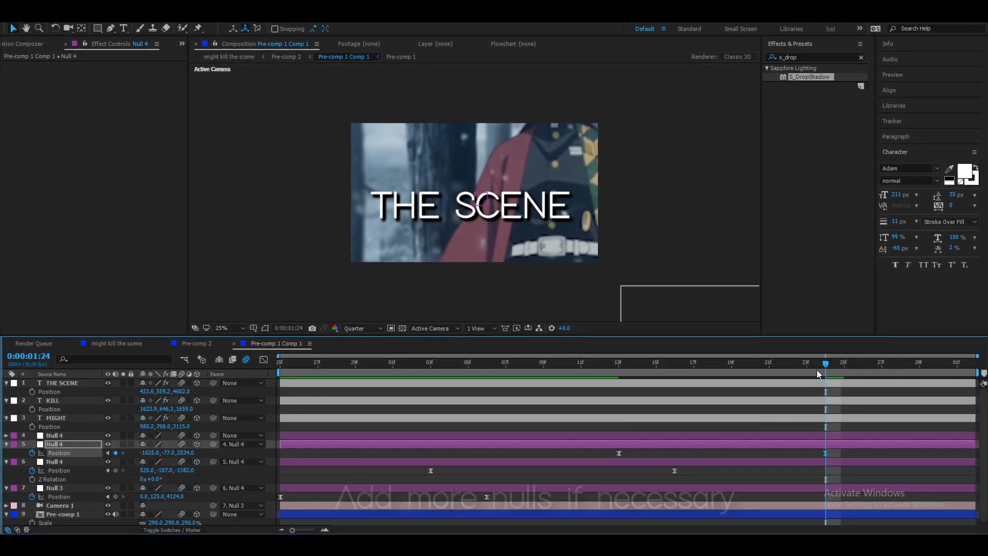
Duplicate Null 4 at frame 1:22 and parent the copy to the top null.
{"action": "left_click_drag", "start_coordinate": [817, 369], "coordinate": [790, 368]}
{"action": "key", "text": "ctrl+d"}
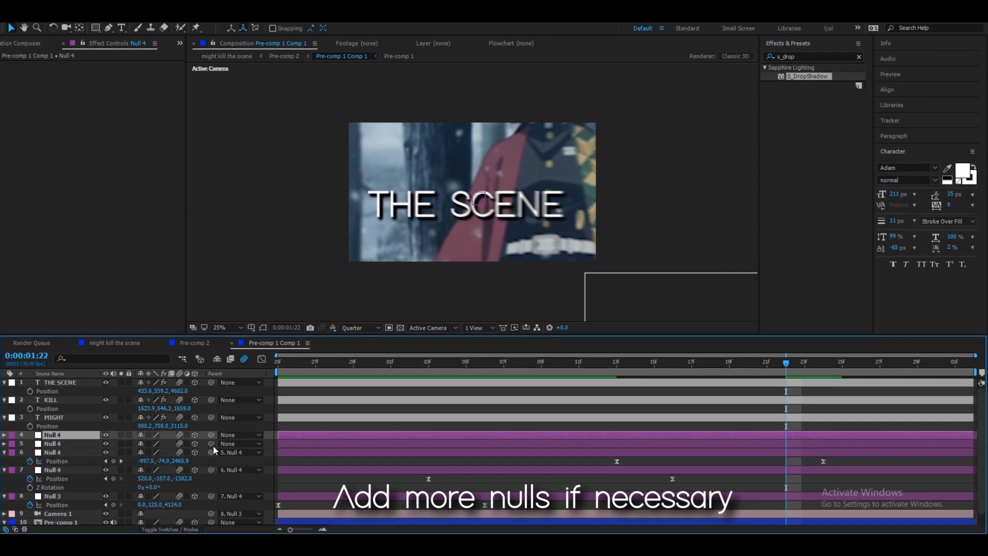
{"action": "left_click", "coordinate": [68, 438]}
{"action": "key", "text": "ctrl+d"}
{"action": "left_click_drag", "start_coordinate": [208, 442], "coordinate": [120, 437]}
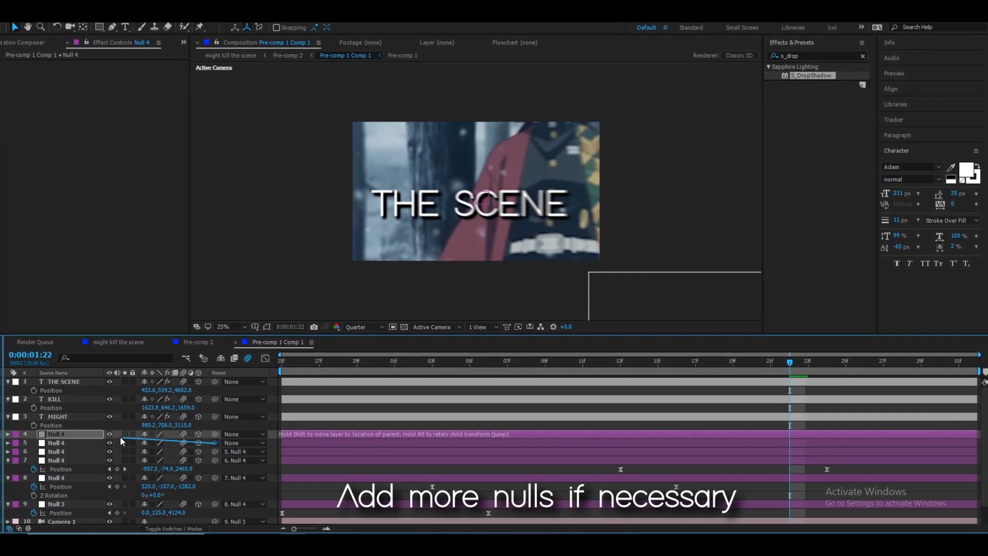
Keyframe the layer 6 null's Z Position to -10000.
{"action": "left_click", "coordinate": [789, 452]}
{"action": "key", "text": "p"}
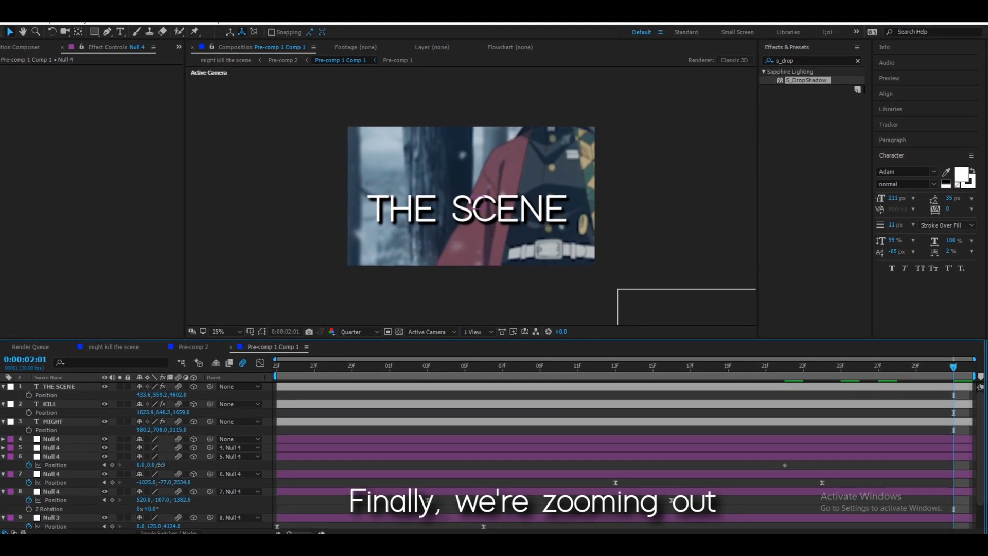
{"action": "type", "text": "-1000"}
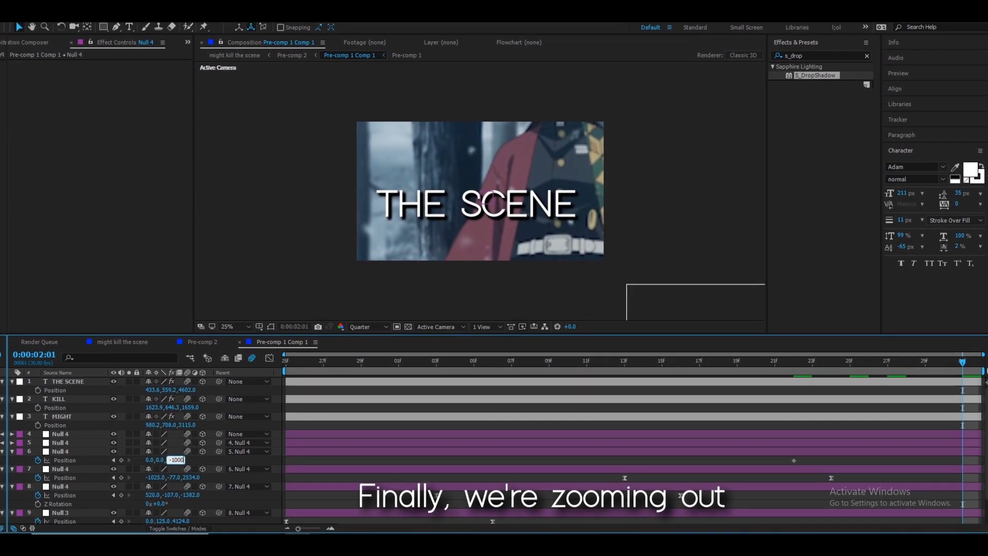
{"action": "type", "text": "0"}
{"action": "key", "text": "Return"}
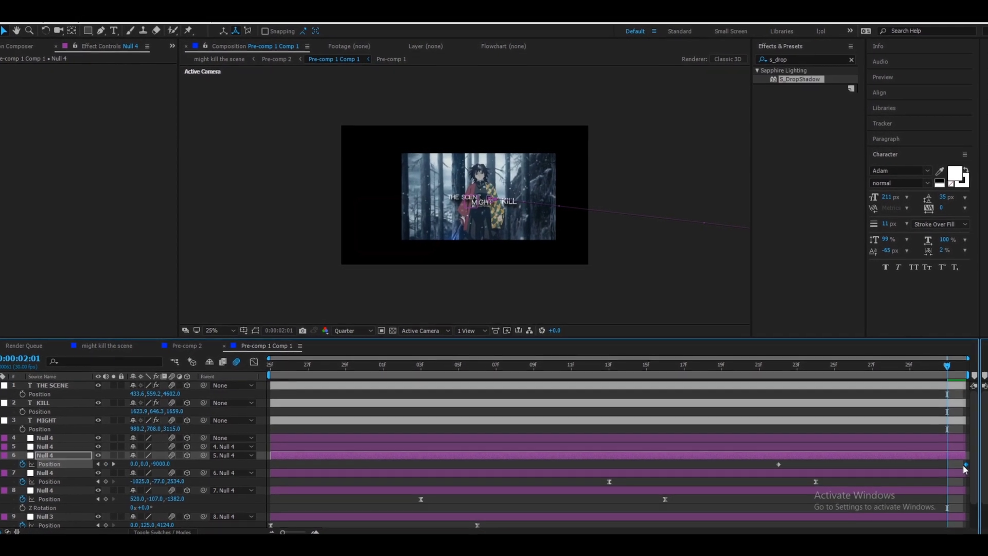
Easy Ease the zoom-out keyframes and drag the speed curve so it surges at the end.
{"action": "left_click_drag", "start_coordinate": [756, 465], "coordinate": [970, 469]}
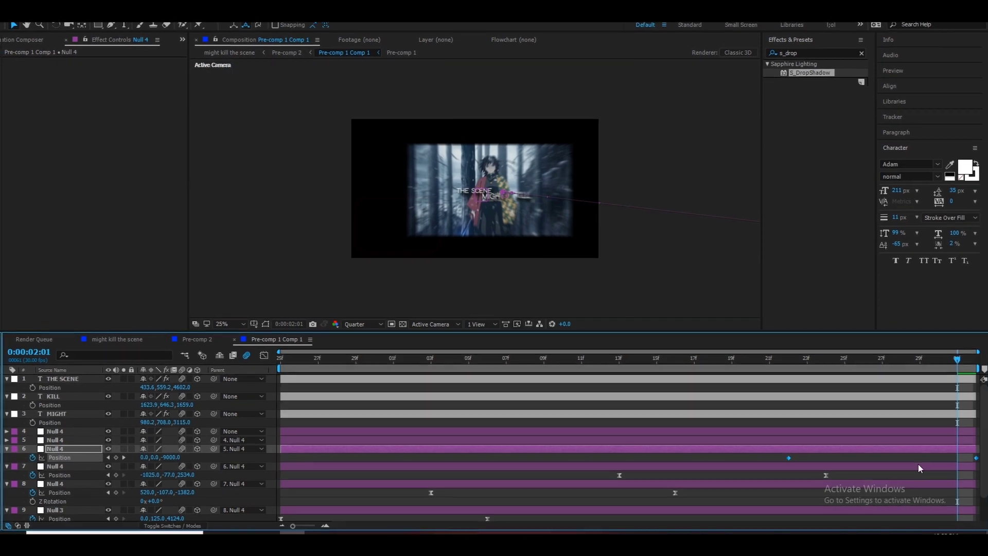
{"action": "key", "text": "F9"}
{"action": "key", "text": "shift+F3"}
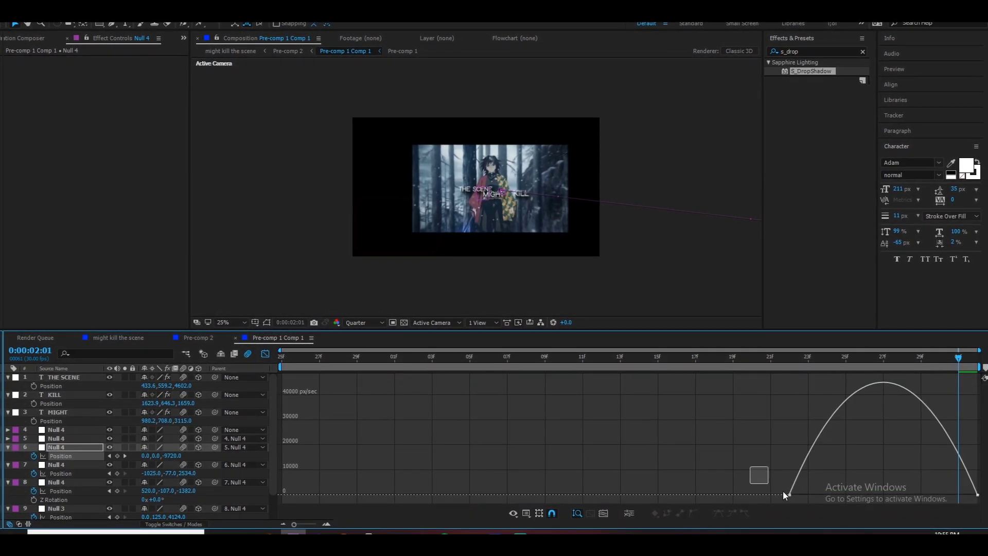
{"action": "left_click_drag", "start_coordinate": [821, 496], "coordinate": [947, 498]}
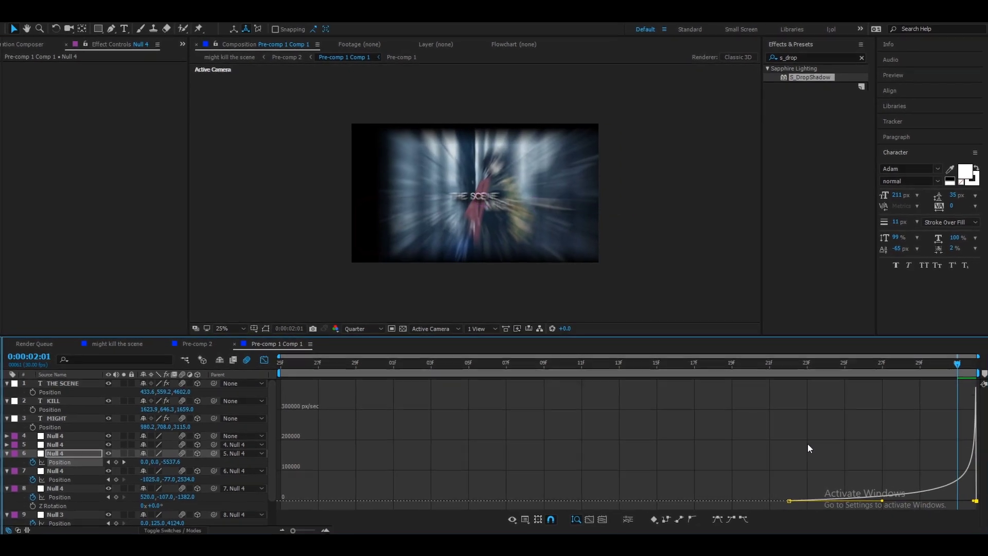
{"action": "key", "text": "space"}
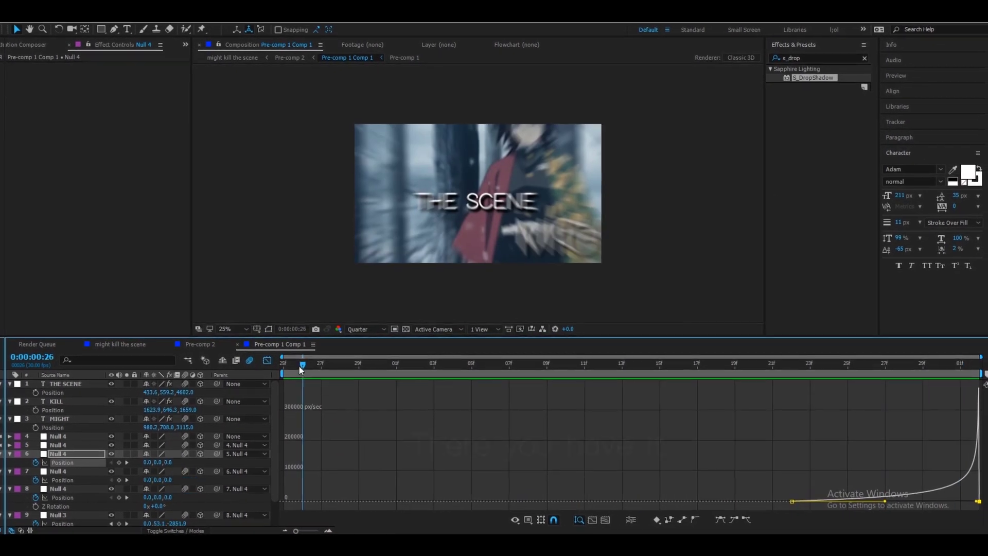
Apply the typo shake preset to the top Null 4 from the comp start.
{"action": "left_click", "coordinate": [310, 369]}
{"action": "key", "text": "shift+F3"}
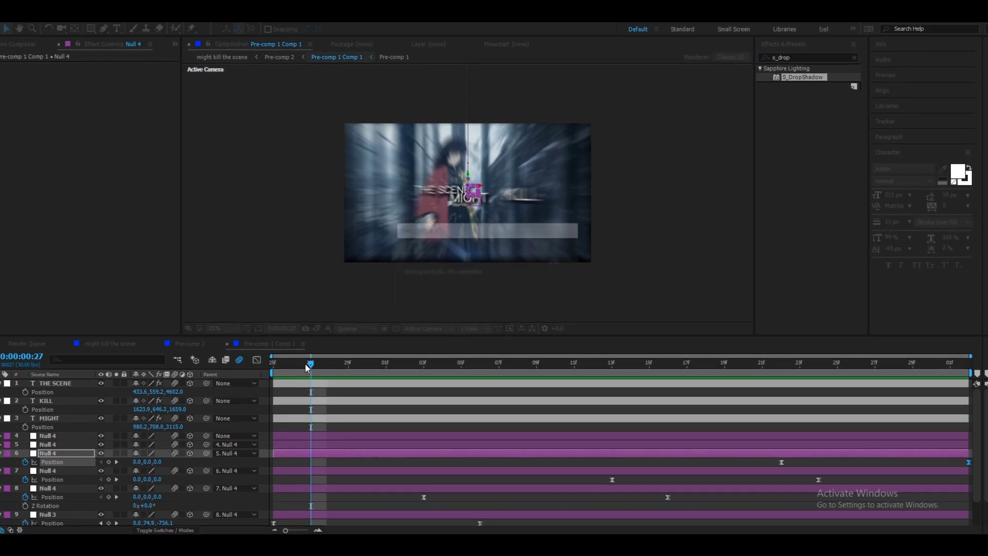
{"action": "mouse_move", "coordinate": [301, 366]}
{"action": "left_mouse_down"}
{"action": "mouse_move", "coordinate": [268, 367]}
{"action": "mouse_move", "coordinate": [401, 366]}
{"action": "left_mouse_up"}
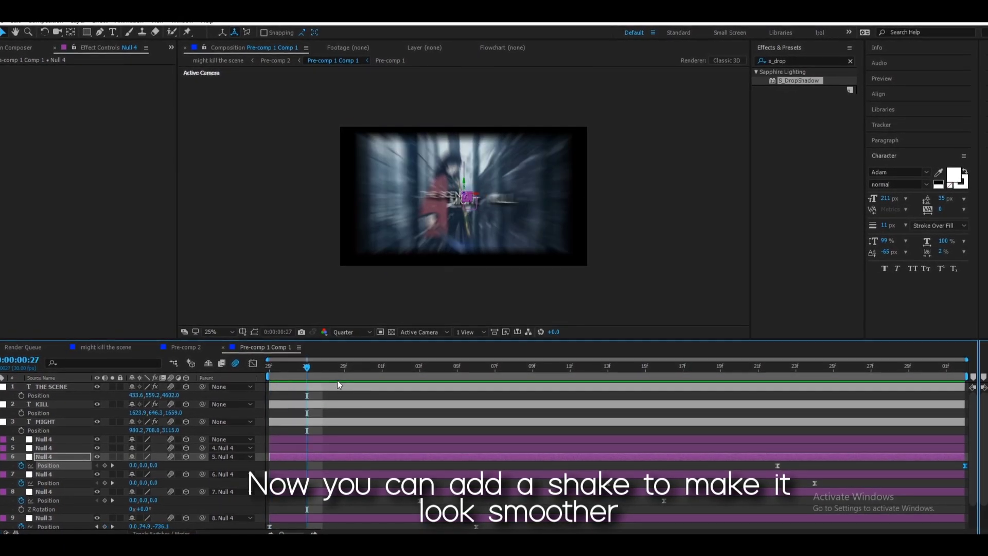
{"action": "key", "text": "Home"}
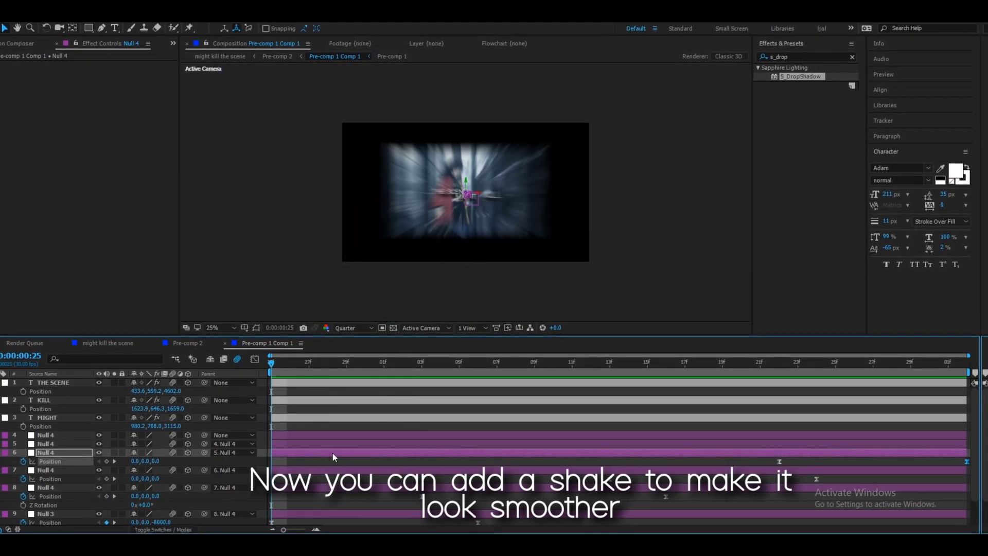
{"action": "left_click", "coordinate": [331, 436]}
{"action": "left_click", "coordinate": [854, 58]}
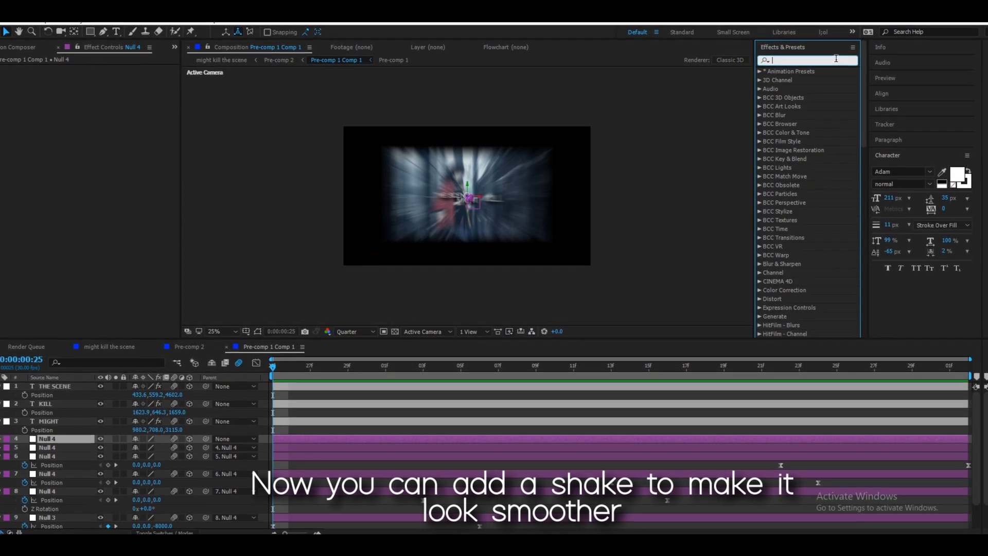
{"action": "type", "text": "typo"}
{"action": "left_click", "coordinate": [806, 89]}
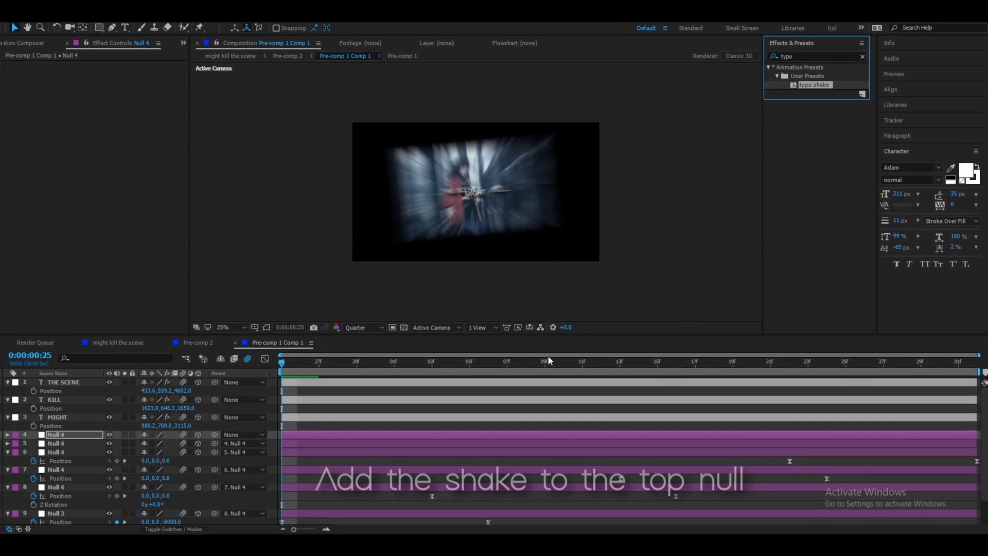
Nudge the KILL text up-left to 1596.8, 575.1, 1659 at frame 1:13.
{"action": "key", "text": "space"}
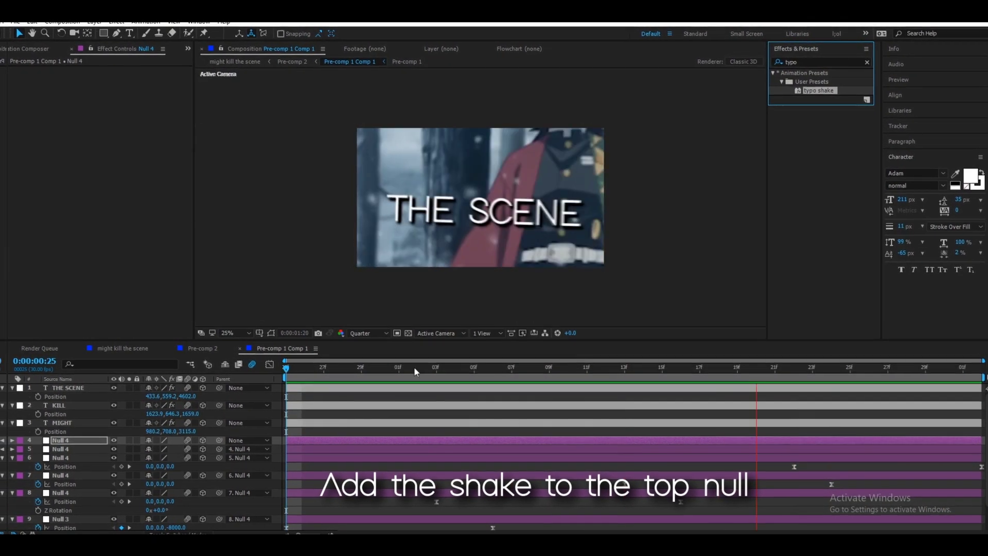
{"action": "key", "text": "space"}
{"action": "left_click_drag", "start_coordinate": [523, 388], "coordinate": [622, 399]}
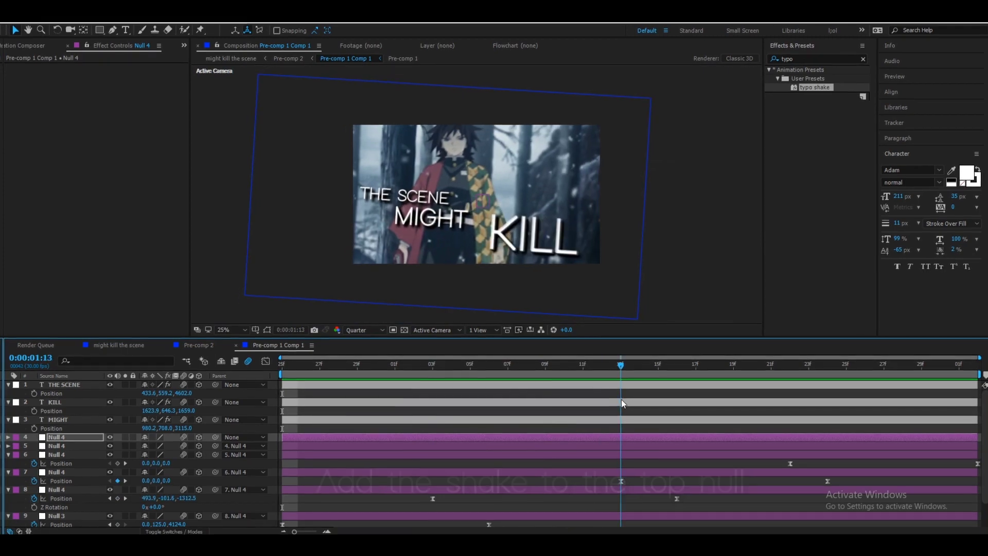
{"action": "left_click_drag", "start_coordinate": [536, 237], "coordinate": [531, 228]}
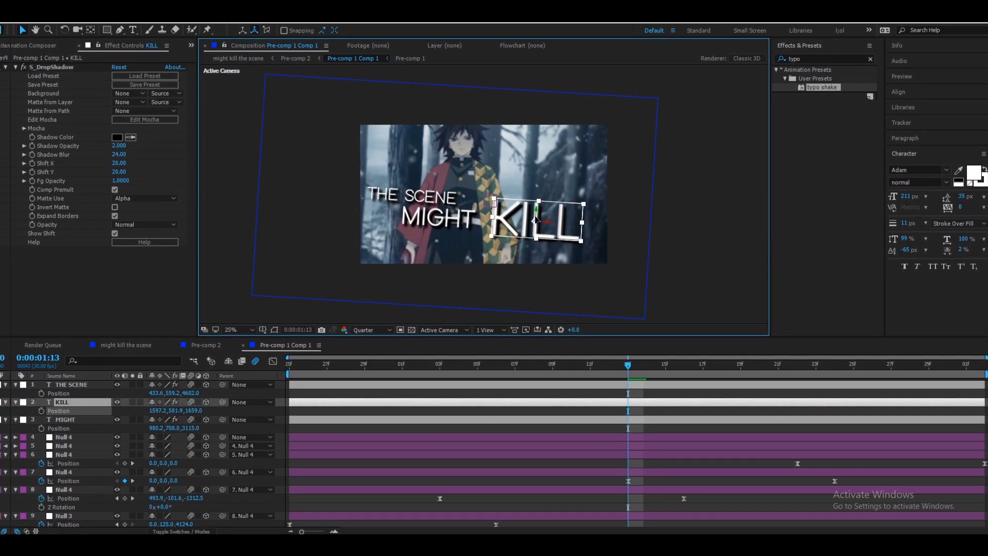
{"action": "key", "text": "space"}
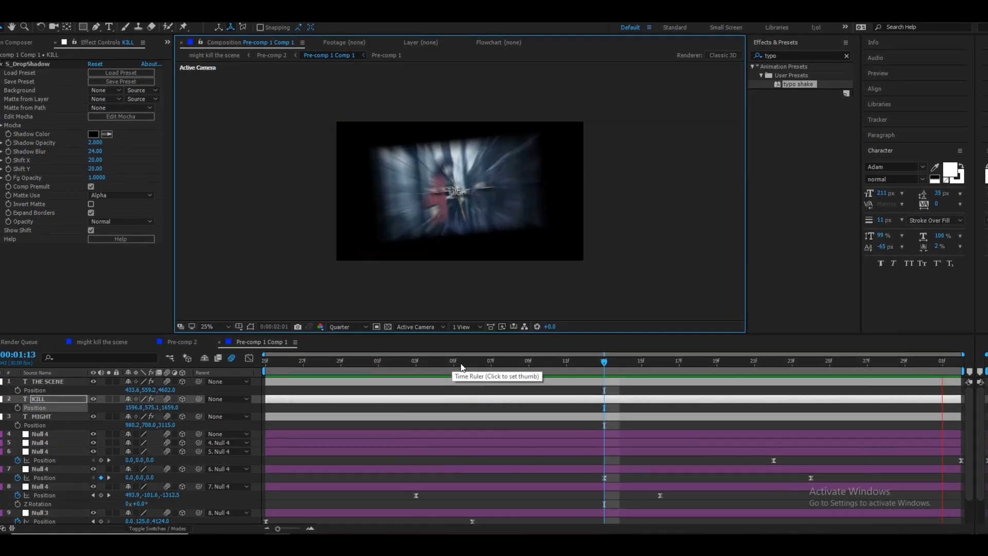
{"action": "key", "text": "space"}
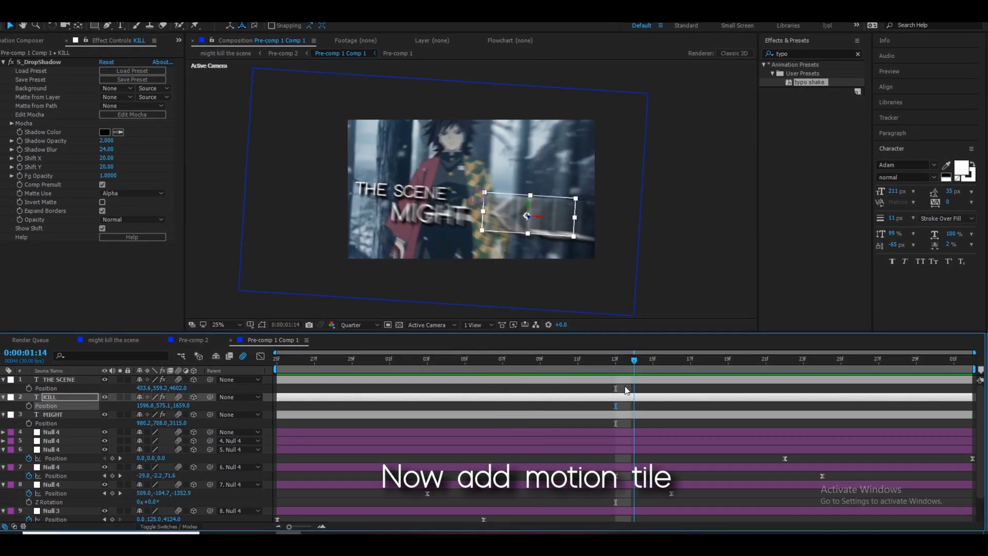
Clear the typo search, review the text around 1:13, and select THE SCENE layer.
{"action": "left_click", "coordinate": [611, 359]}
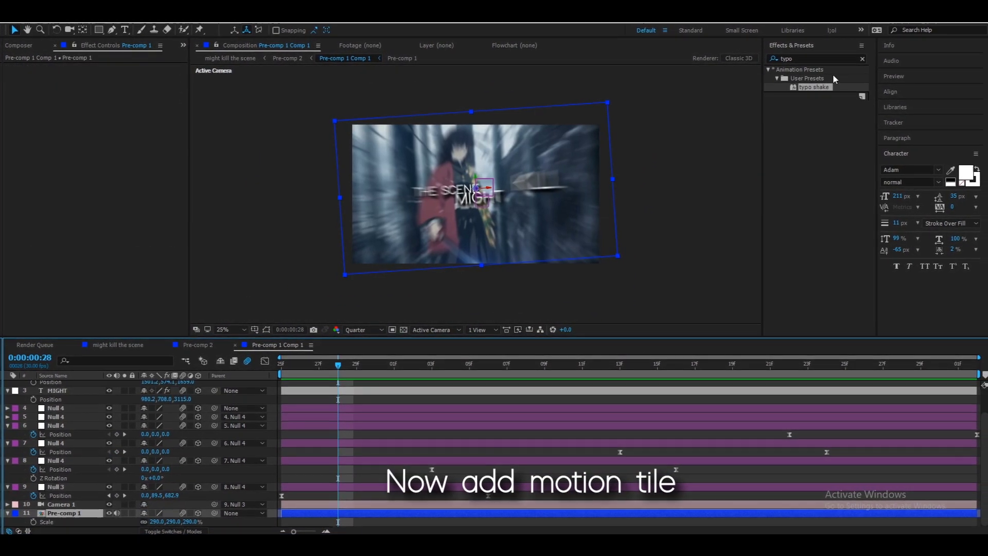
{"action": "left_click", "coordinate": [863, 59]}
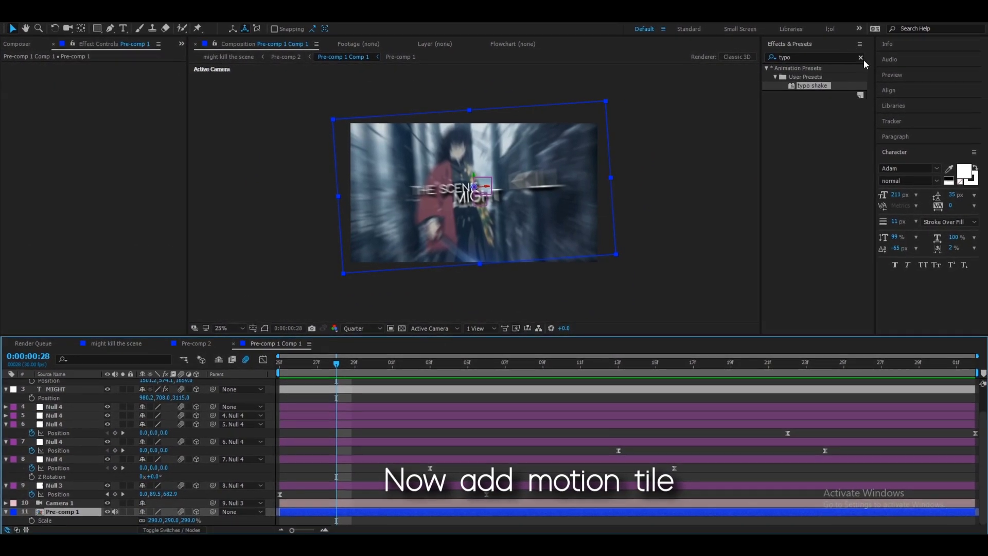
{"action": "type", "text": "motion tile"}
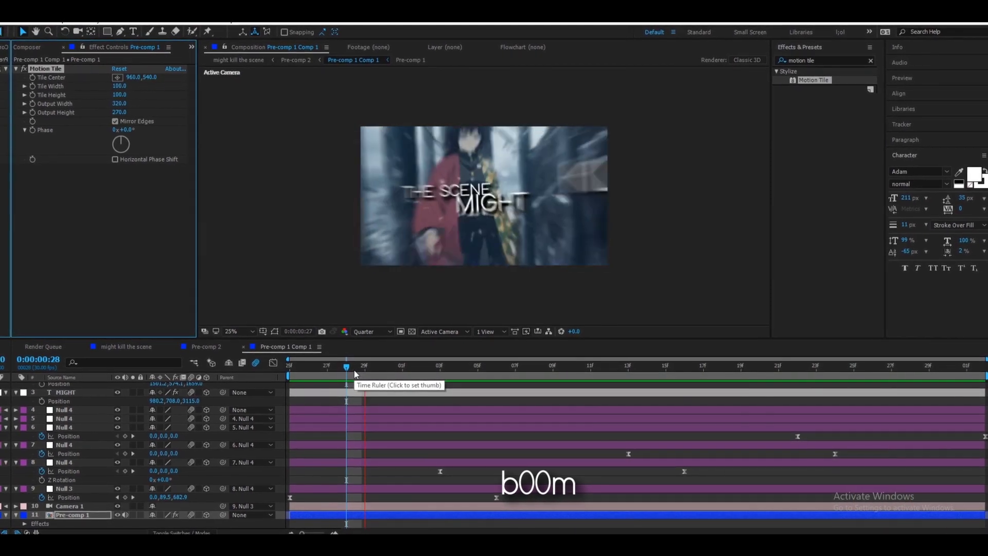
{"action": "left_click", "coordinate": [372, 375]}
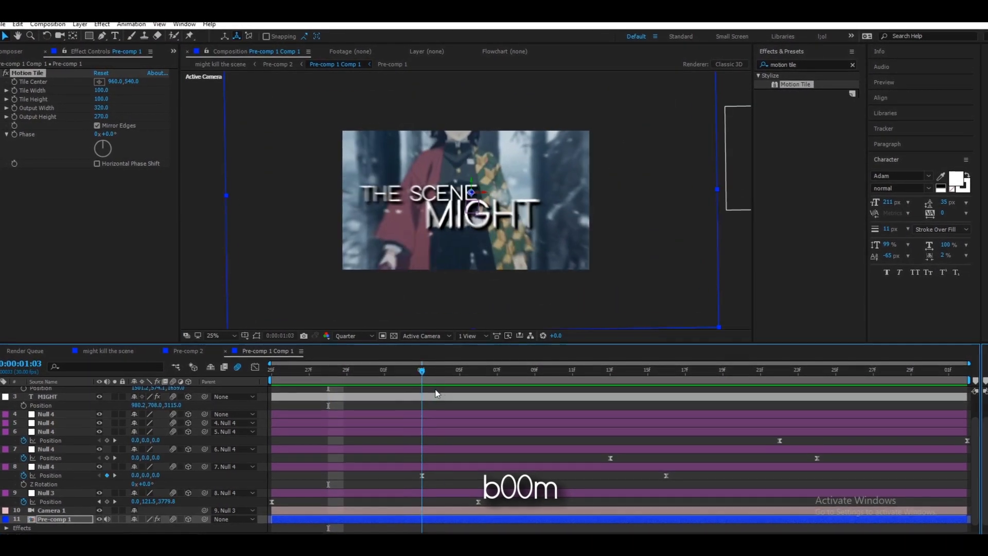
{"action": "key", "text": "Page_Up"}
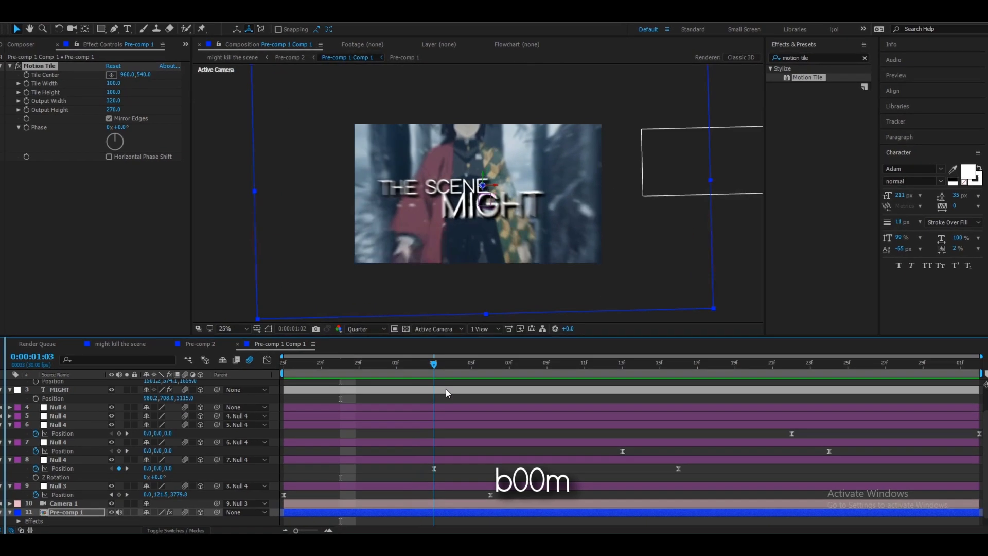
{"action": "scroll", "coordinate": [479, 415], "scroll_direction": "up", "scroll_amount": 2}
{"action": "mouse_move", "coordinate": [515, 367]}
{"action": "left_mouse_down"}
{"action": "mouse_move", "coordinate": [604, 391]}
{"action": "mouse_move", "coordinate": [568, 393]}
{"action": "left_mouse_up"}
{"action": "left_click", "coordinate": [574, 382]}
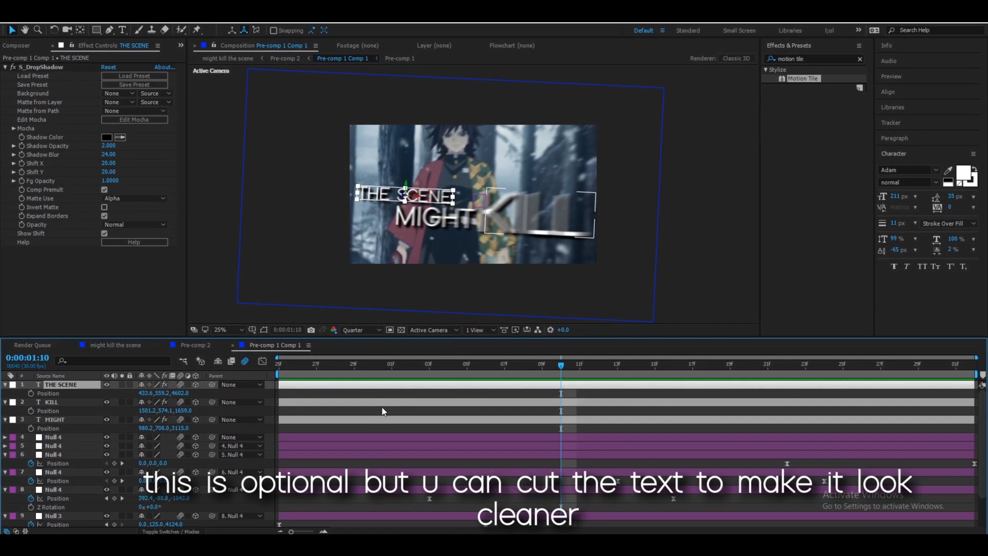
Fade THE SCENE's Opacity from 100% to 0%, then return to the might kill the scene comp.
{"action": "key", "text": "t"}
{"action": "left_click", "coordinate": [33, 394]}
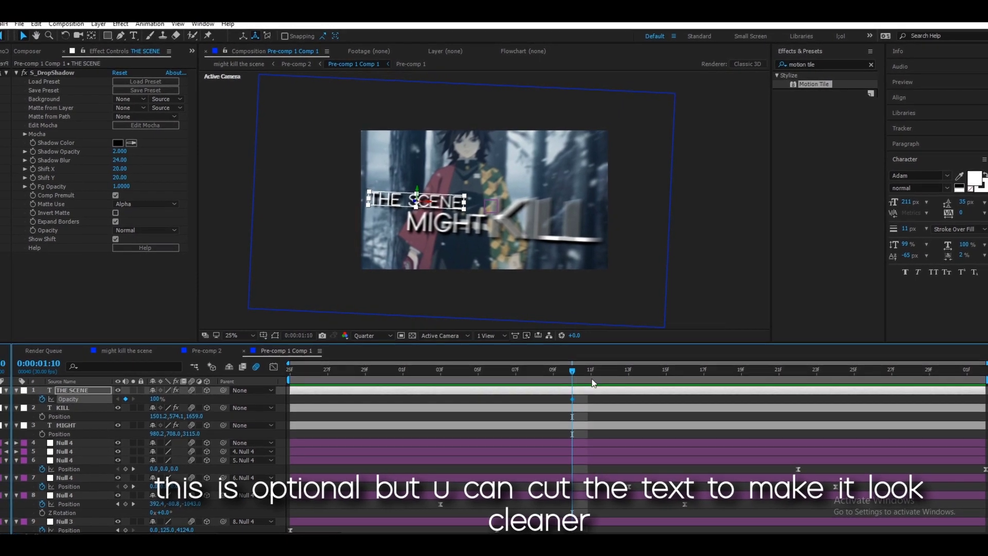
{"action": "left_click_drag", "start_coordinate": [563, 367], "coordinate": [705, 400]}
{"action": "left_click_drag", "start_coordinate": [157, 399], "coordinate": [128, 400]}
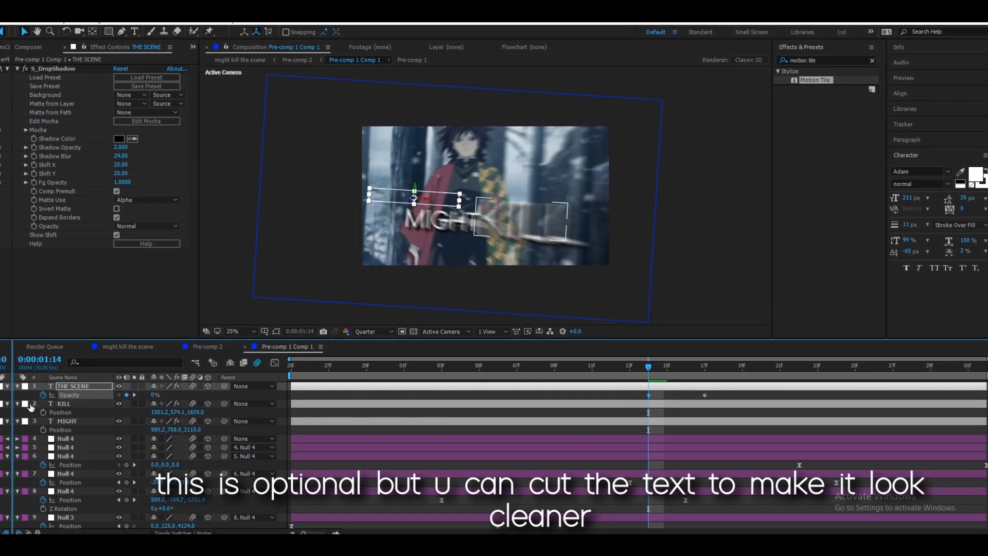
{"action": "left_click", "coordinate": [404, 371]}
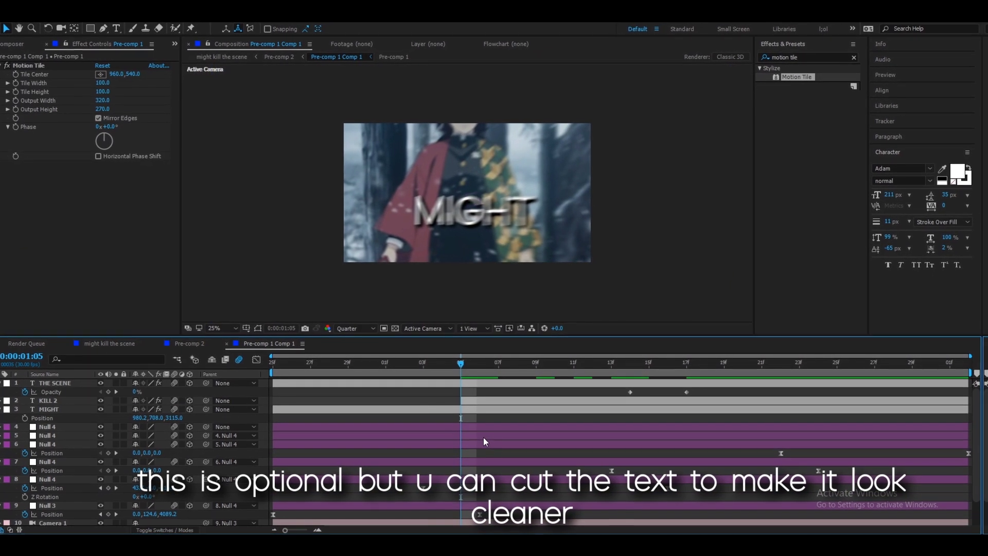
{"action": "key", "text": "space"}
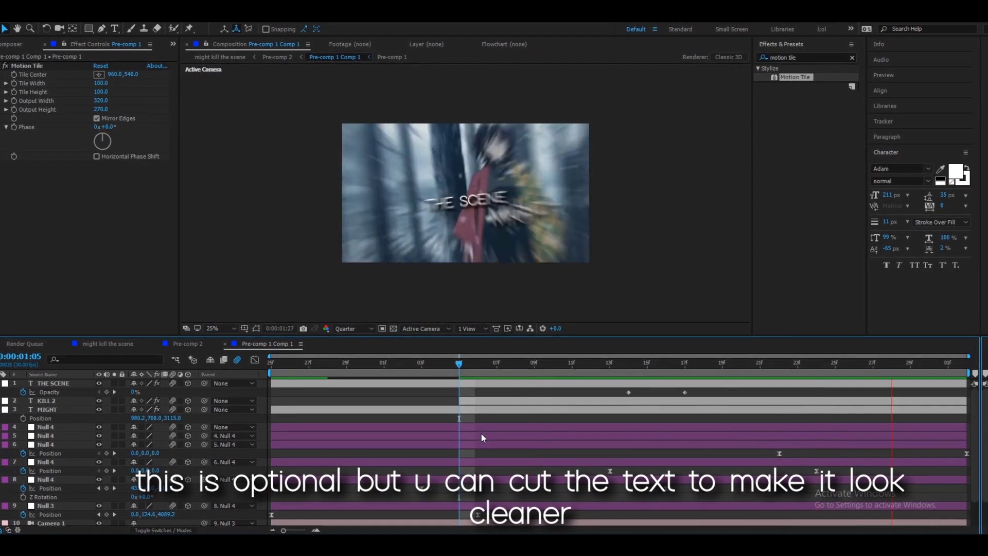
{"action": "left_click", "coordinate": [116, 340]}
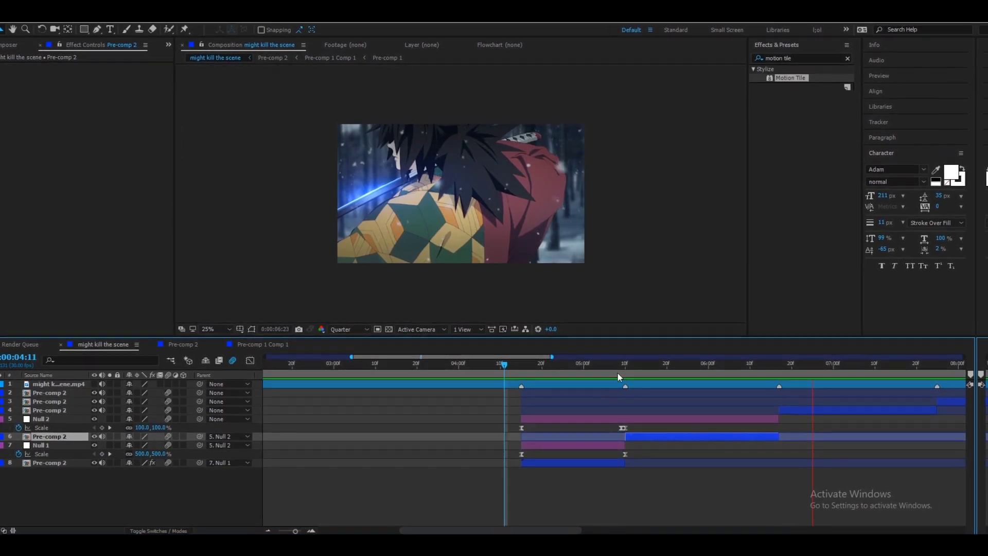
Precompose the second clip at 06:17 inside Pre-comp 2 and open Pre-comp 1 Comp 2.
{"action": "left_click", "coordinate": [625, 363]}
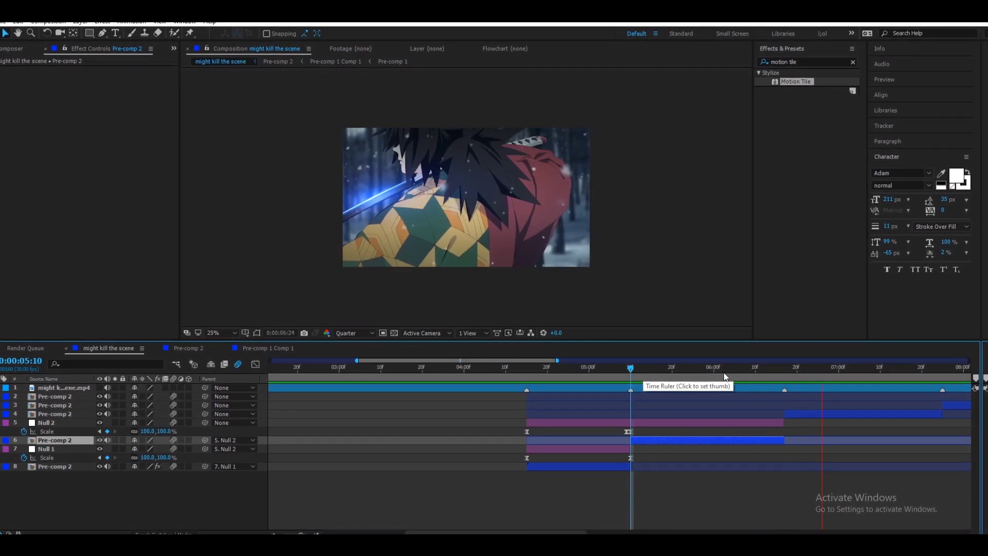
{"action": "left_click_drag", "start_coordinate": [664, 372], "coordinate": [789, 373]}
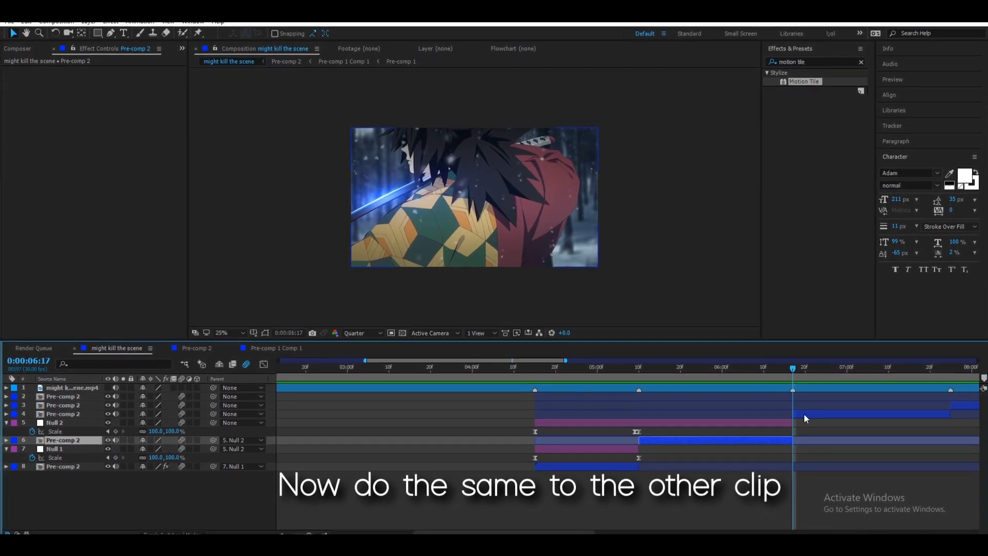
{"action": "double_click", "coordinate": [804, 413]}
{"action": "left_click", "coordinate": [531, 405]}
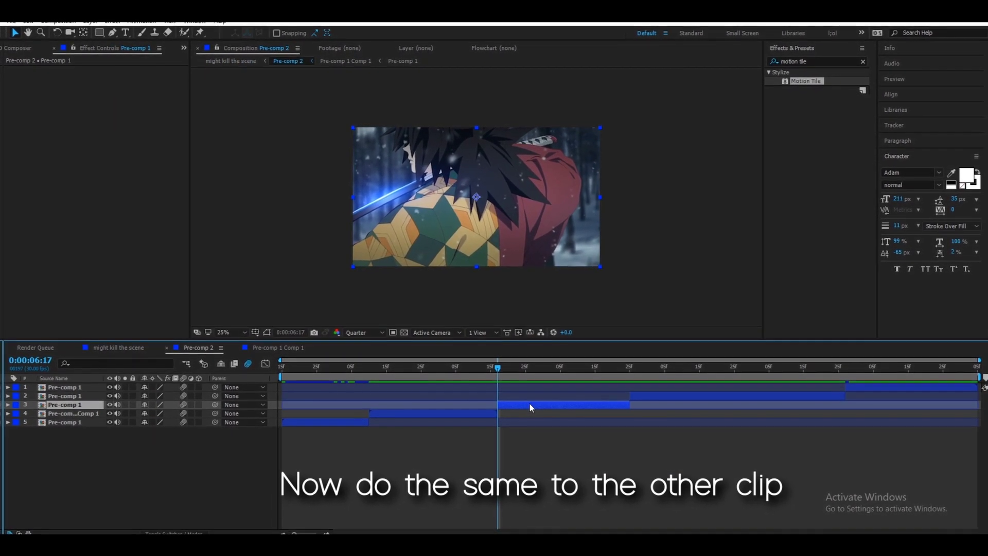
{"action": "right_click", "coordinate": [529, 404]}
{"action": "left_click", "coordinate": [560, 442]}
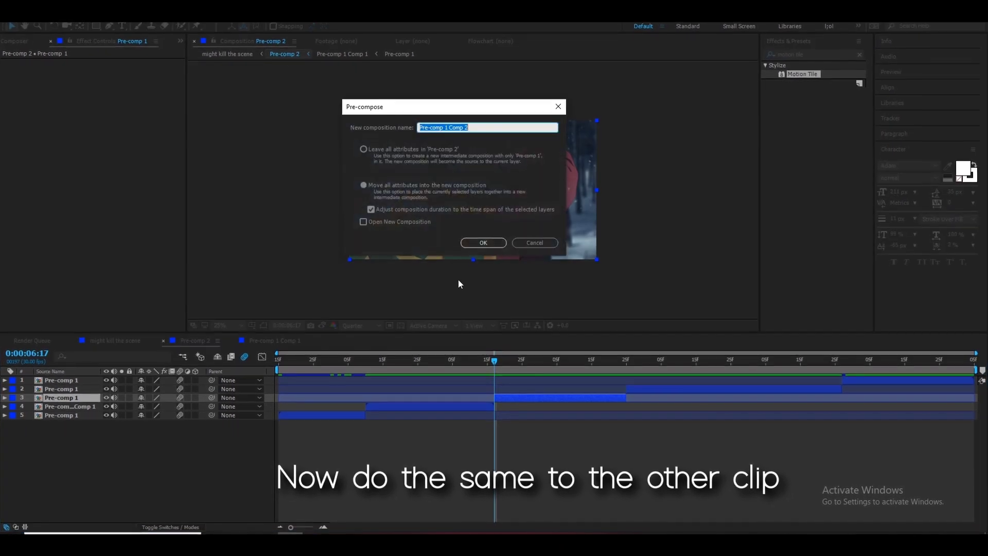
{"action": "left_click", "coordinate": [485, 241]}
{"action": "double_click", "coordinate": [186, 400]}
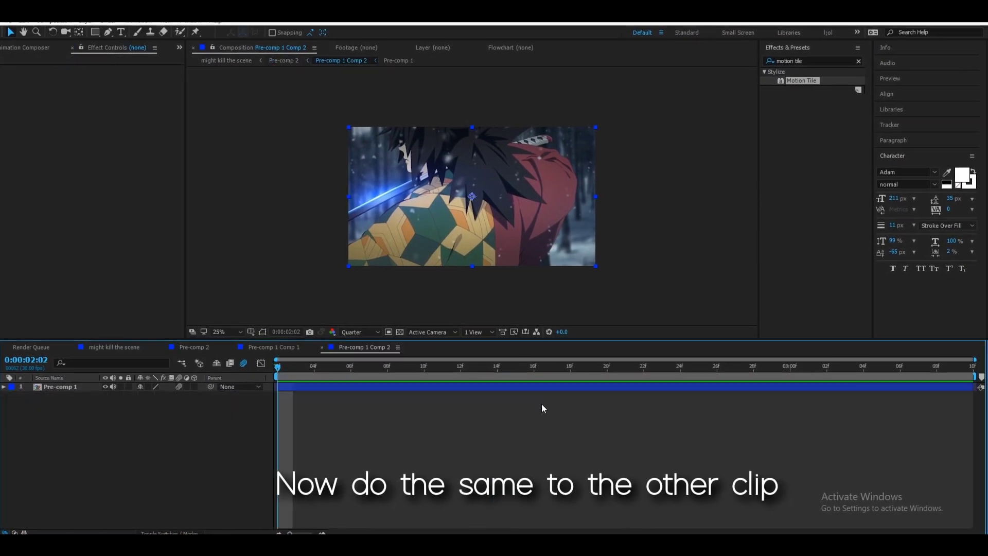
Set the Pre-comp 1 layer's Z Position to 5000.
{"action": "left_click", "coordinate": [387, 367]}
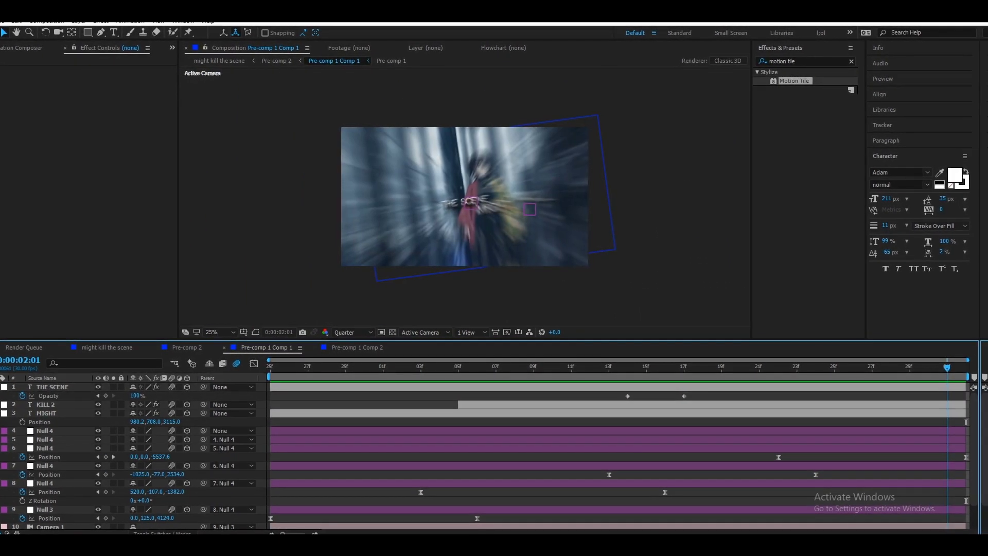
{"action": "left_click", "coordinate": [357, 345]}
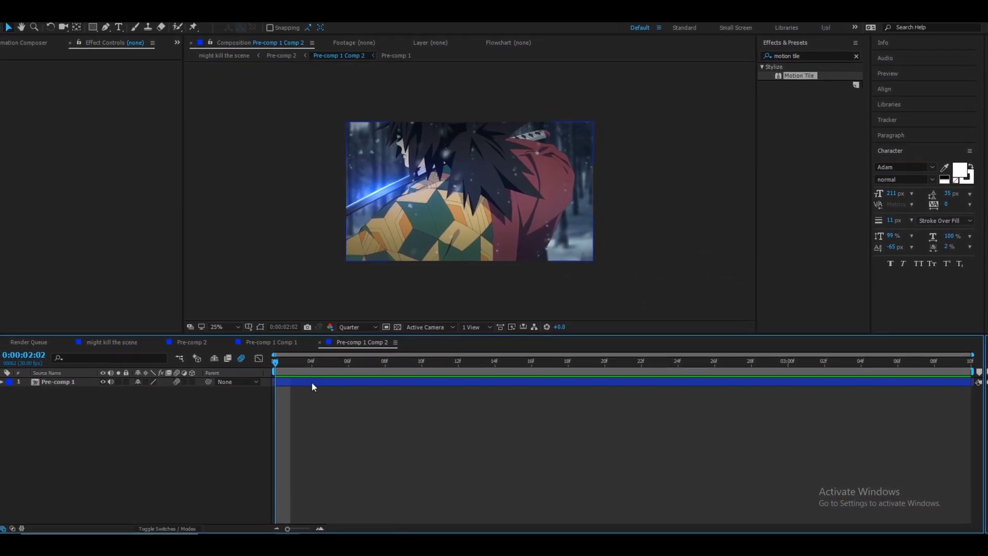
{"action": "left_click", "coordinate": [196, 382]}
{"action": "type", "text": "p"}
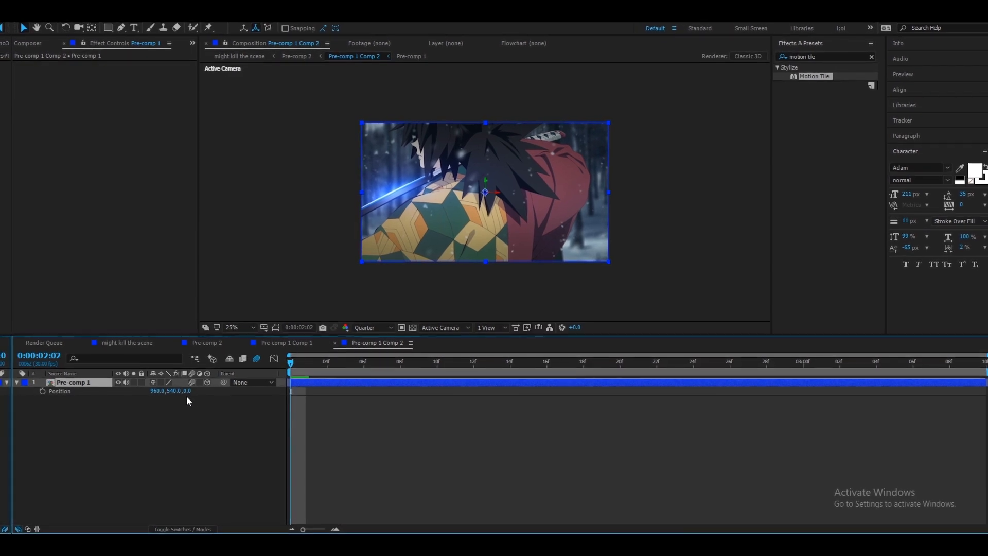
{"action": "type", "text": "5000"}
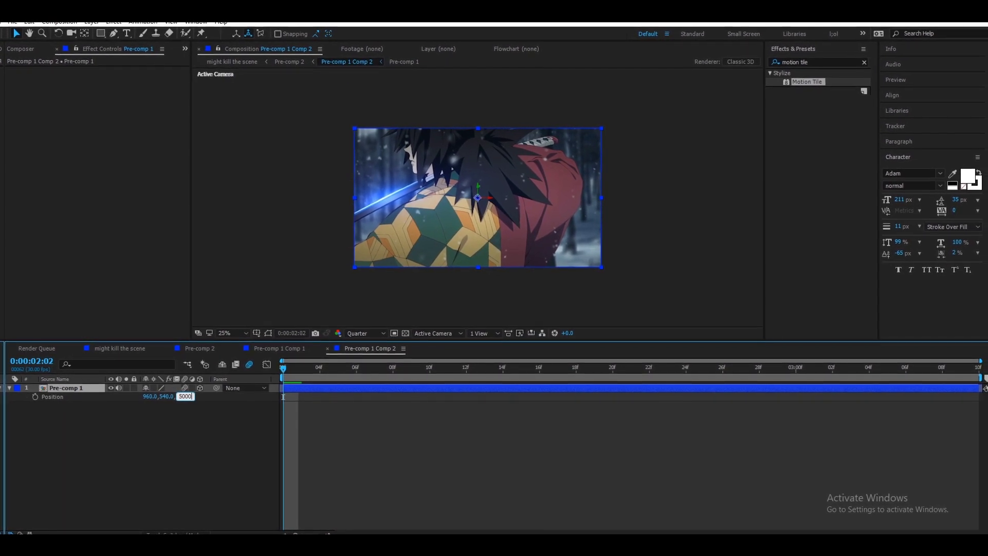
{"action": "key", "text": "Return"}
Scale the Pre-comp 1 layer to 290%.
{"action": "key", "text": "s"}
{"action": "left_click", "coordinate": [191, 392]}
{"action": "type", "text": "2"}
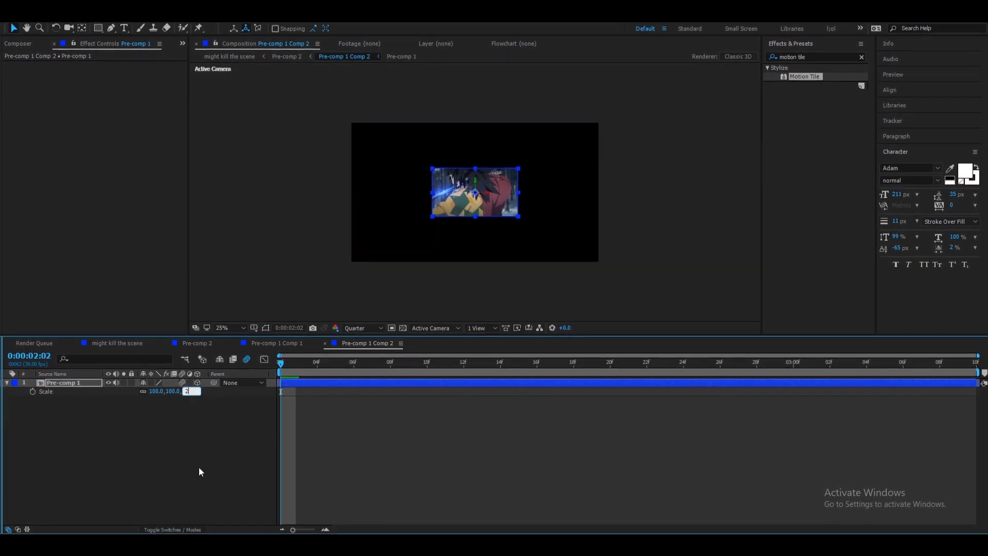
{"action": "type", "text": "90"}
{"action": "key", "text": "Return"}
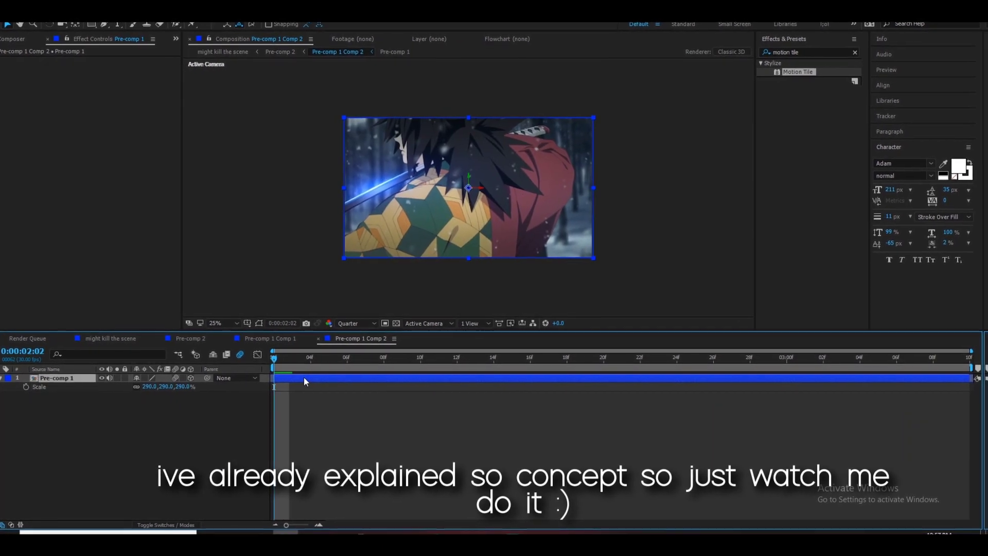
{"action": "right_click", "coordinate": [206, 419]}
Add Camera 1 to the comp, discarding an accidentally added light.
{"action": "mouse_move", "coordinate": [256, 308]}
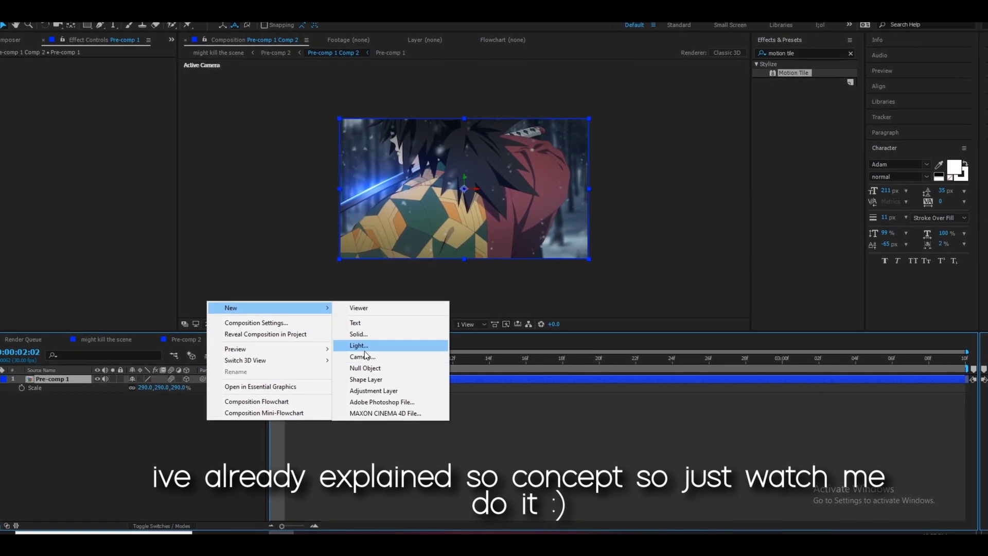
{"action": "left_click", "coordinate": [365, 351]}
{"action": "left_click", "coordinate": [143, 249]}
{"action": "right_click", "coordinate": [195, 316]}
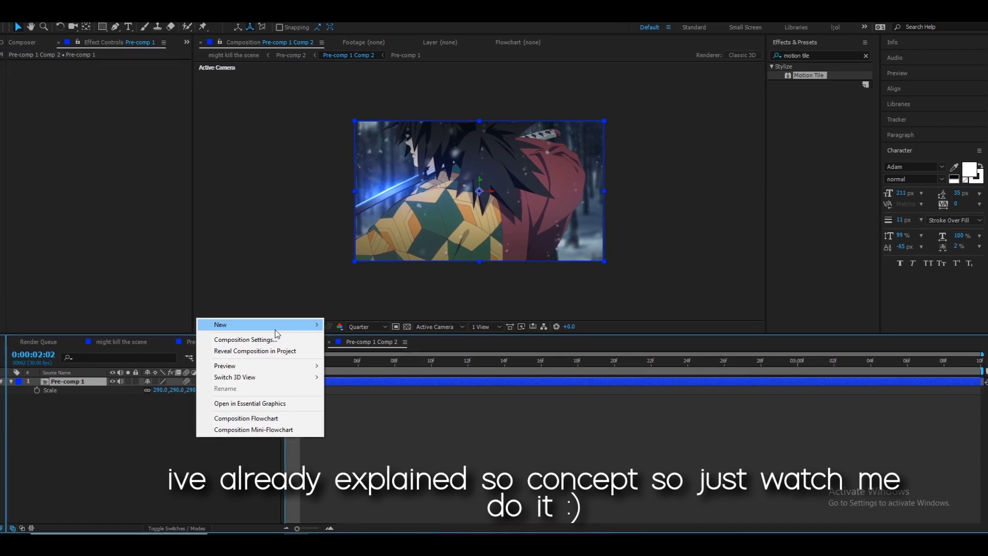
{"action": "left_click", "coordinate": [372, 379]}
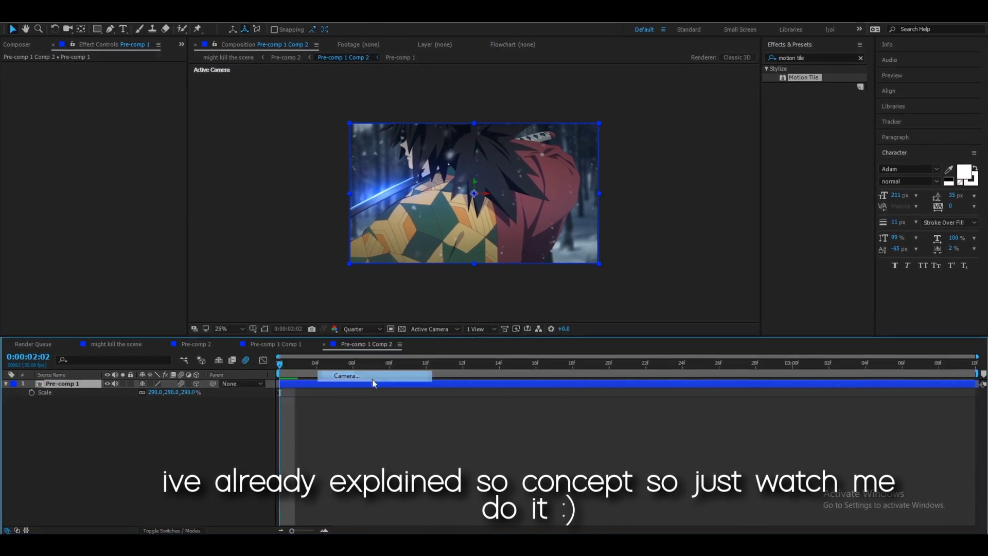
{"action": "key", "text": "Return"}
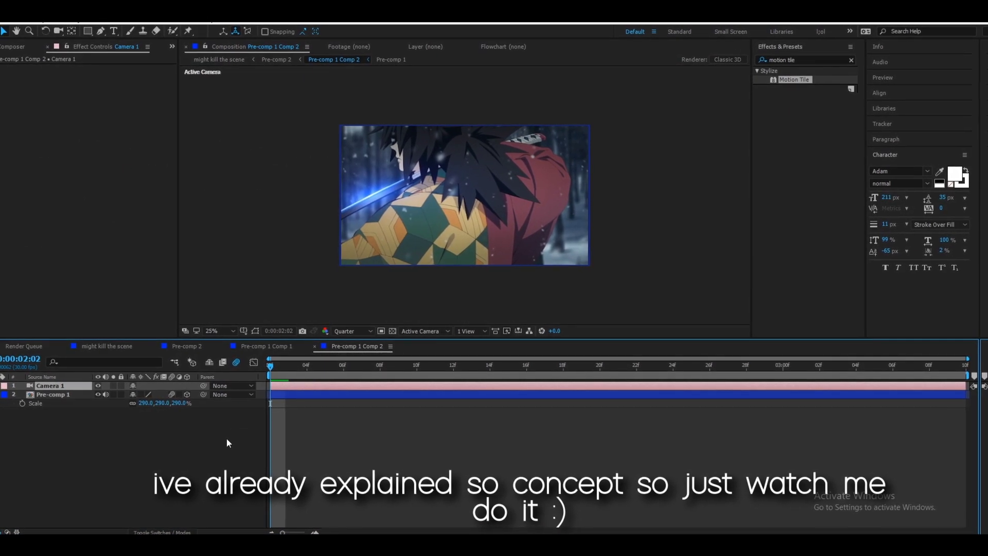
Add four 3D nulls (Null 5–8) and chain them by parenting.
{"action": "key", "text": "ctrl+alt+shift+y"}
{"action": "key", "text": "ctrl+alt+shift+y"}
{"action": "key", "text": "ctrl+alt+shift+y"}
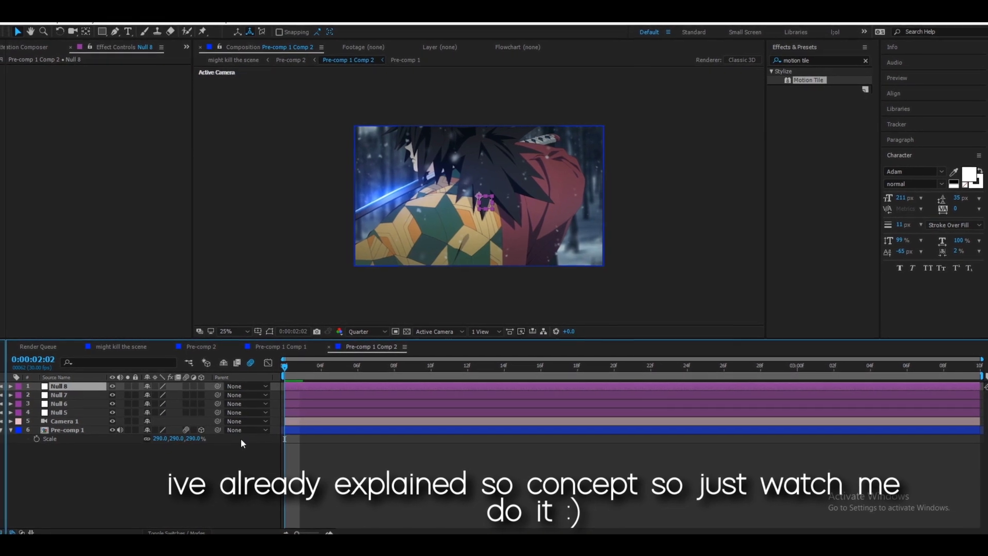
{"action": "mouse_move", "coordinate": [183, 386]}
{"action": "left_mouse_down"}
{"action": "mouse_move", "coordinate": [183, 412]}
{"action": "mouse_move", "coordinate": [203, 409]}
{"action": "mouse_move", "coordinate": [81, 399]}
{"action": "left_mouse_up"}
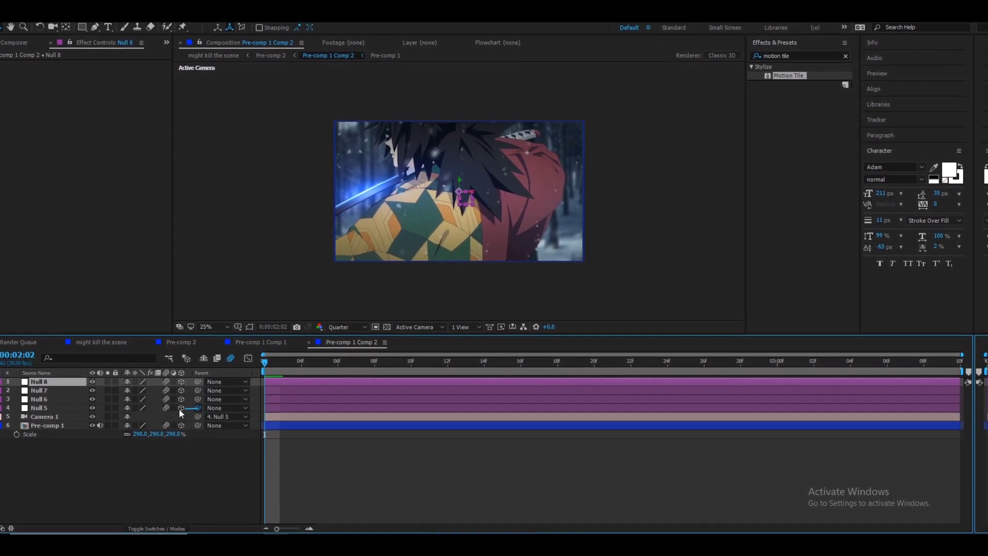
{"action": "mouse_move", "coordinate": [199, 397]}
{"action": "left_mouse_down"}
{"action": "mouse_move", "coordinate": [80, 402]}
{"action": "mouse_move", "coordinate": [77, 387]}
{"action": "left_mouse_up"}
{"action": "left_click", "coordinate": [311, 413]}
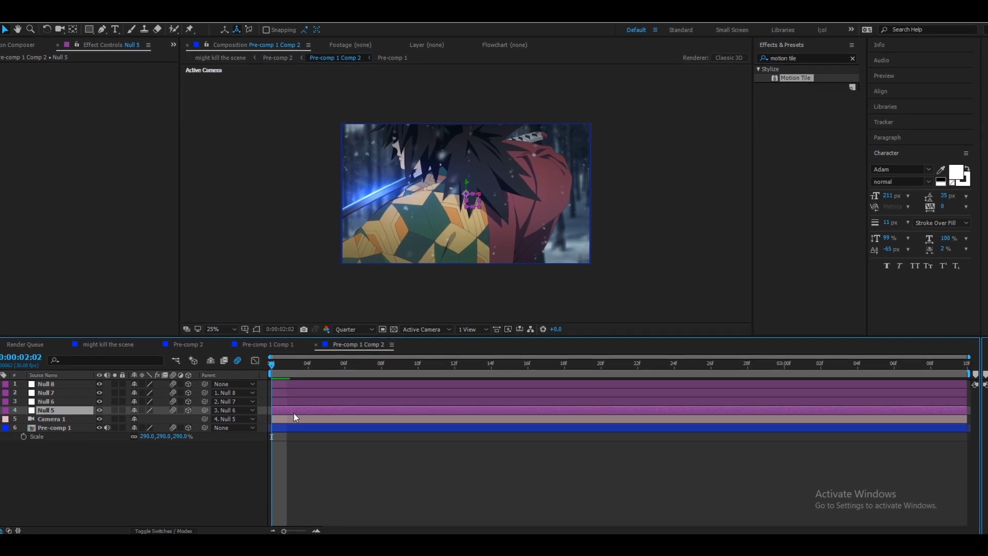
Keyframe Null 5's Position, pushing its start back to Z 5892 with the end at 12f.
{"action": "key", "text": "p"}
{"action": "left_click", "coordinate": [30, 422]}
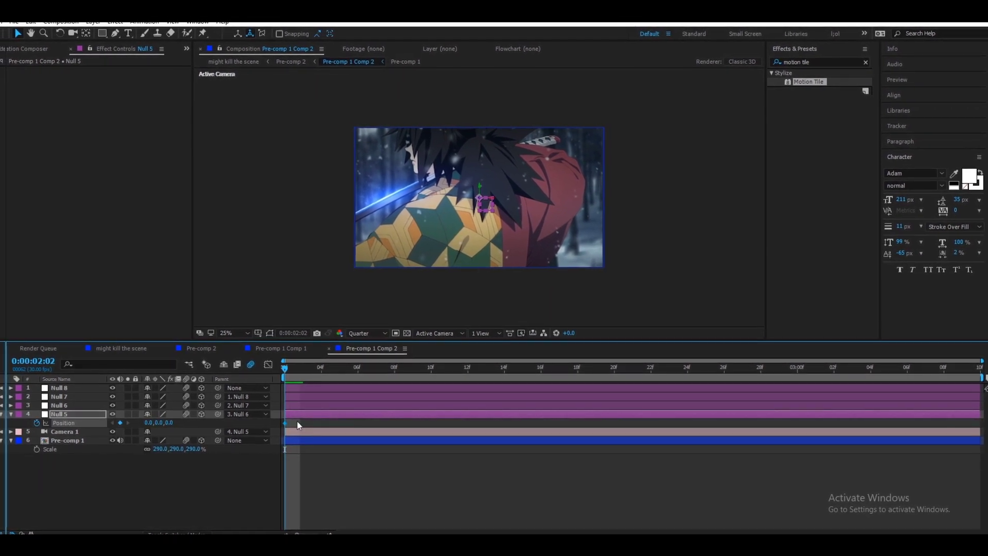
{"action": "left_click_drag", "start_coordinate": [436, 422], "coordinate": [474, 425]}
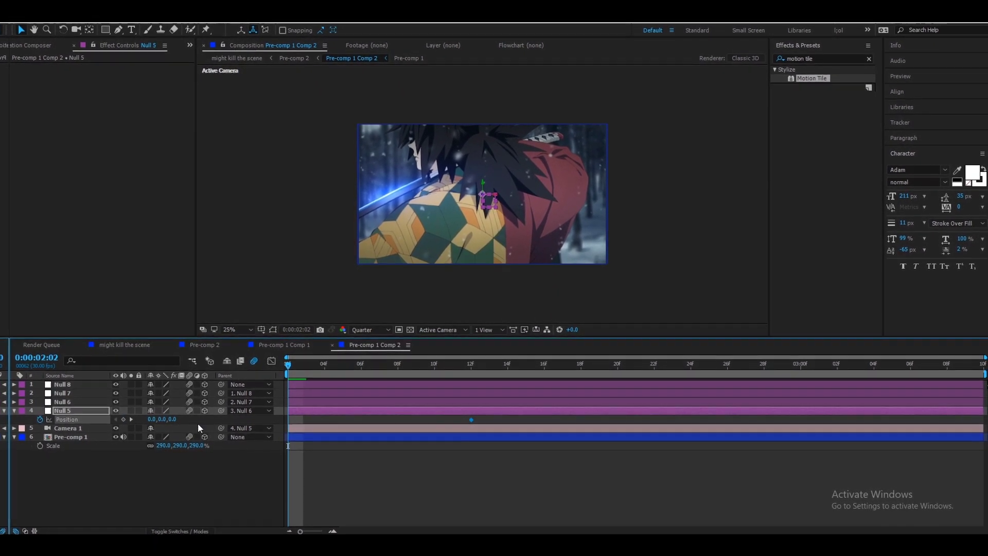
{"action": "left_click_drag", "start_coordinate": [171, 418], "coordinate": [216, 418]}
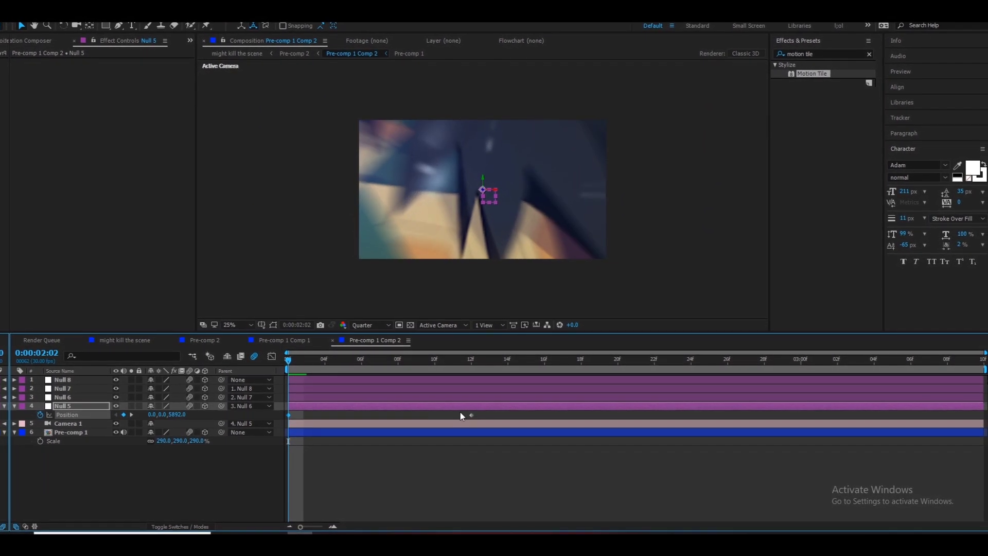
Ease Null 5's keyframes so the push starts fast and settles, then add a text layer.
{"action": "left_click_drag", "start_coordinate": [514, 412], "coordinate": [265, 425]}
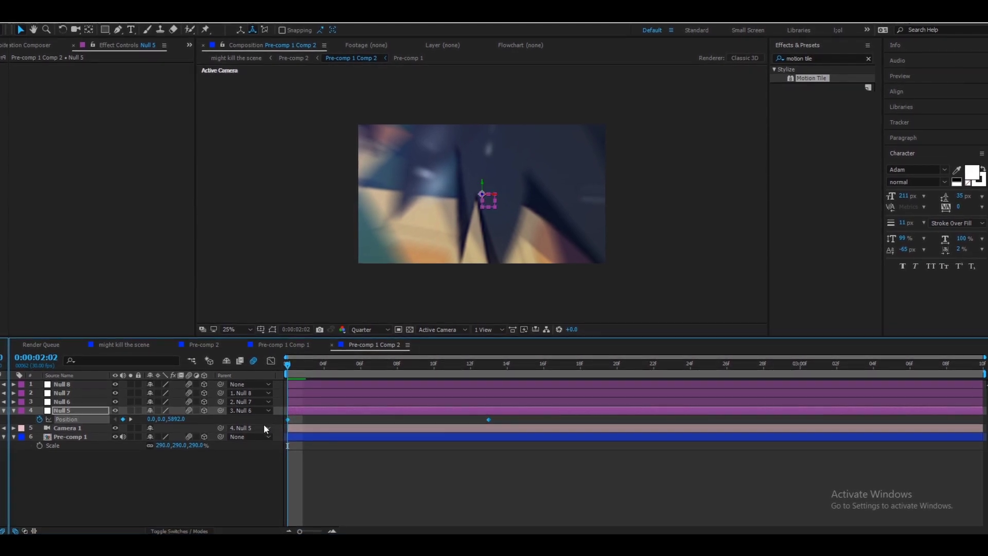
{"action": "left_click", "coordinate": [268, 363]}
{"action": "left_click_drag", "start_coordinate": [577, 470], "coordinate": [450, 510]}
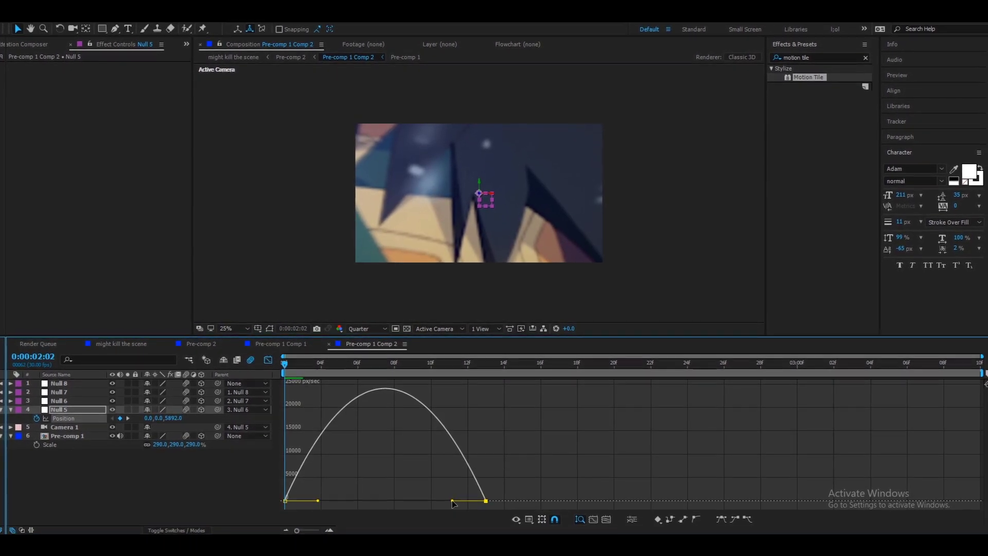
{"action": "left_click_drag", "start_coordinate": [353, 497], "coordinate": [240, 497]}
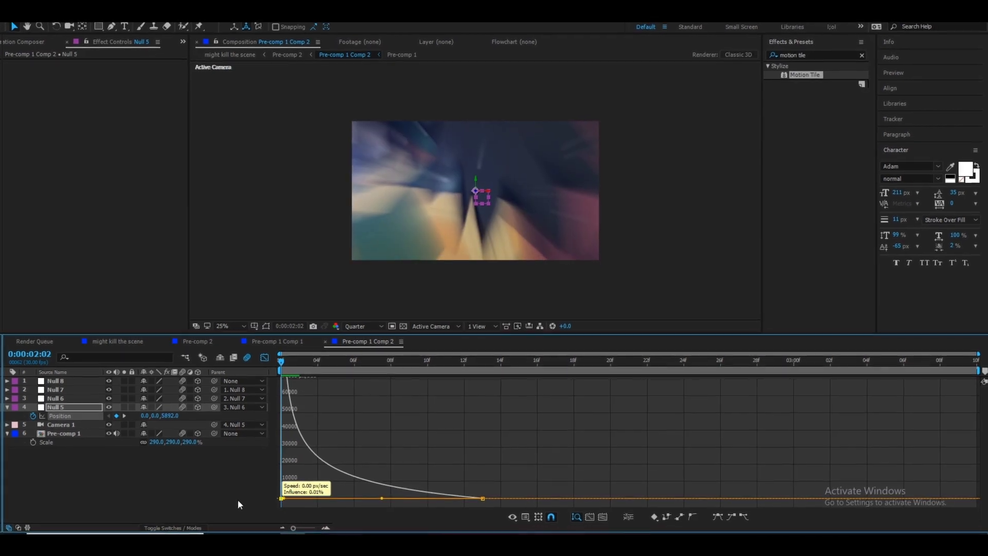
{"action": "key", "text": "space"}
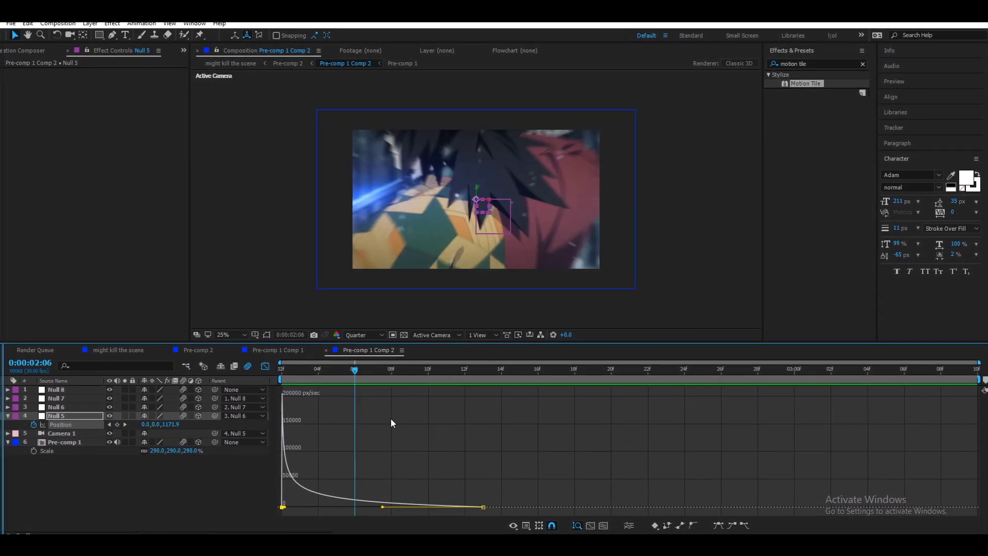
{"action": "left_click", "coordinate": [267, 366]}
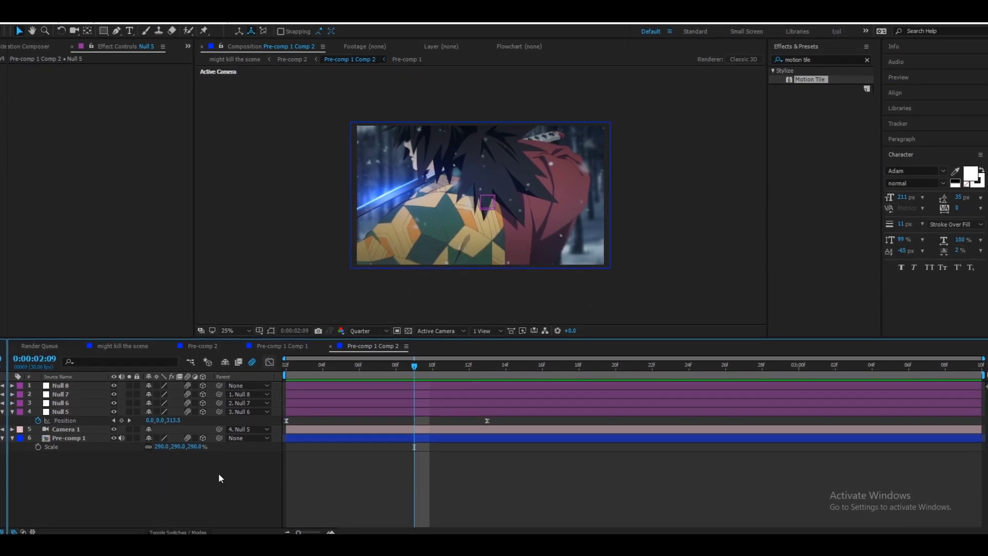
{"action": "left_click", "coordinate": [126, 28]}
Add a text layer reading WHEN in the centre of the frame.
{"action": "left_click", "coordinate": [468, 214]}
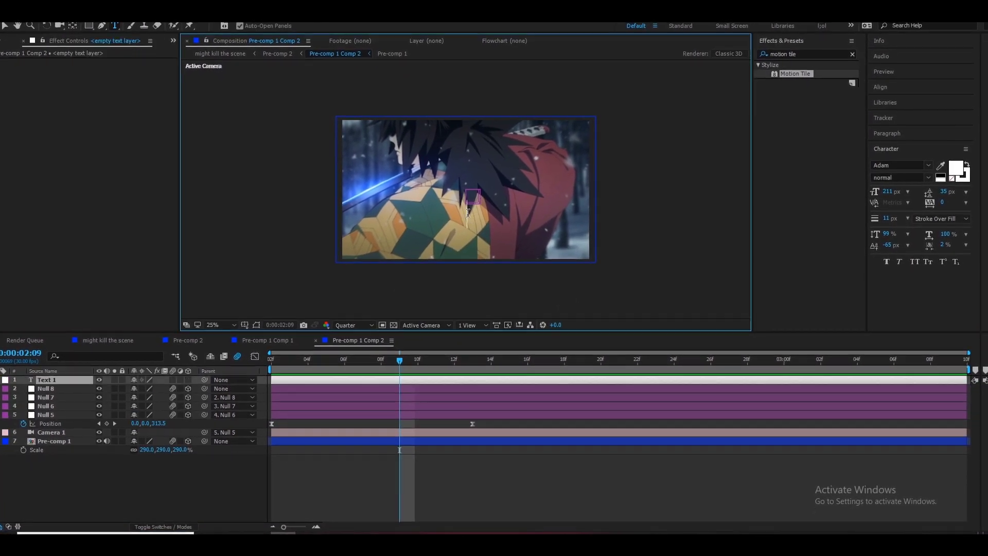
{"action": "type", "text": "WHGEN"}
{"action": "key", "text": "BackSpace"}
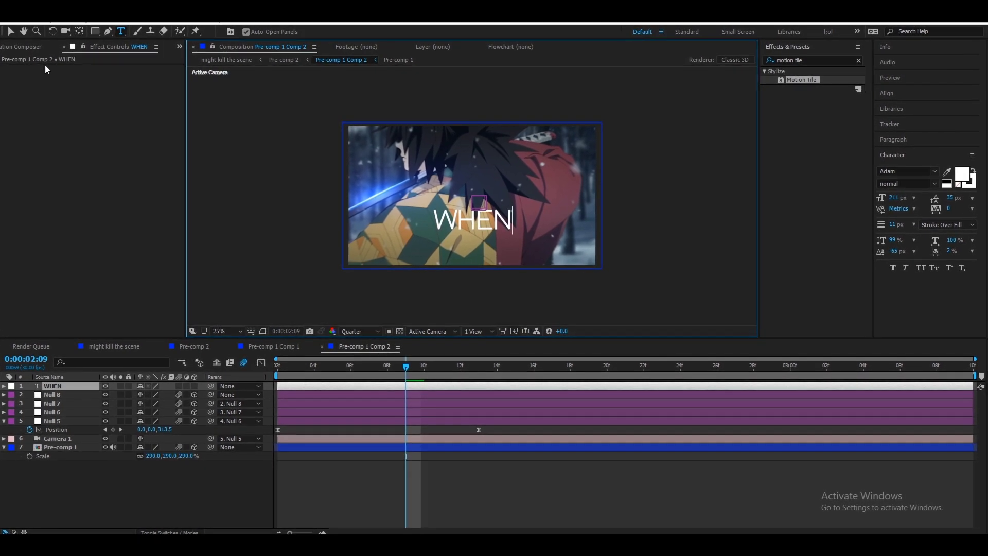
Apply S_DropShadow to WHEN with Shift X/Y 20 and Shadow Opacity 2.
{"action": "left_click", "coordinate": [819, 60]}
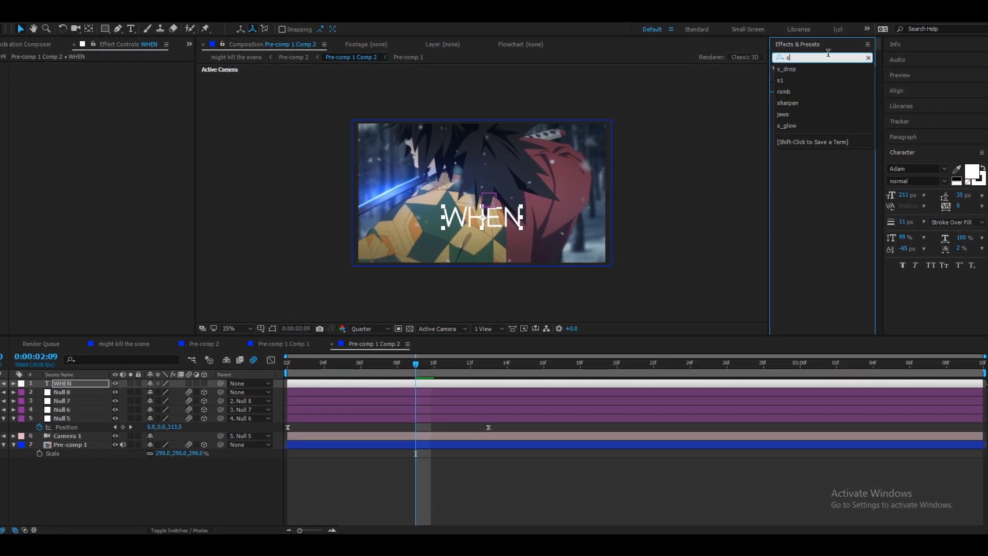
{"action": "type", "text": "s_drop"}
{"action": "double_click", "coordinate": [814, 75]}
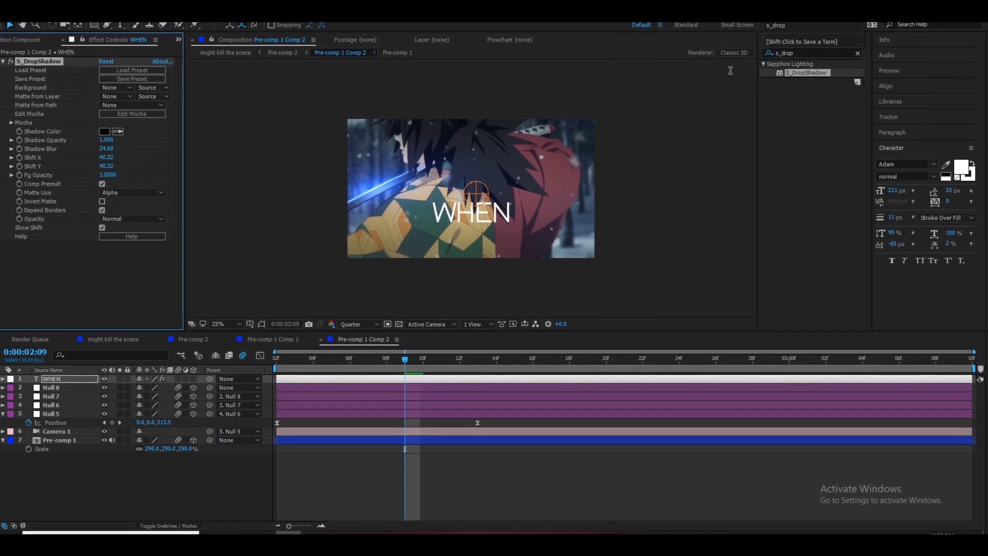
{"action": "type", "text": "20"}
{"action": "key", "text": "Tab"}
{"action": "type", "text": "20"}
{"action": "key", "text": "Return"}
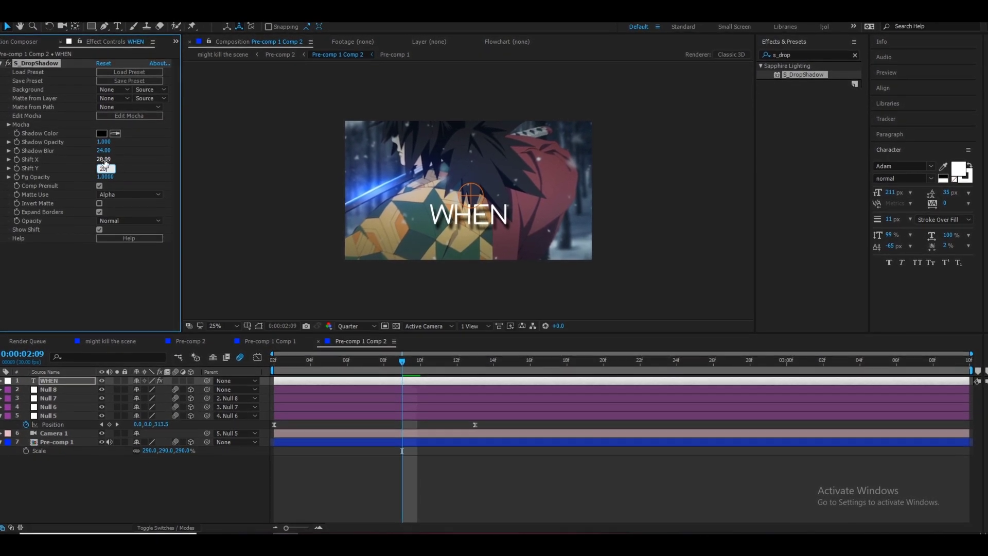
{"action": "left_click", "coordinate": [107, 147]}
{"action": "type", "text": "2"}
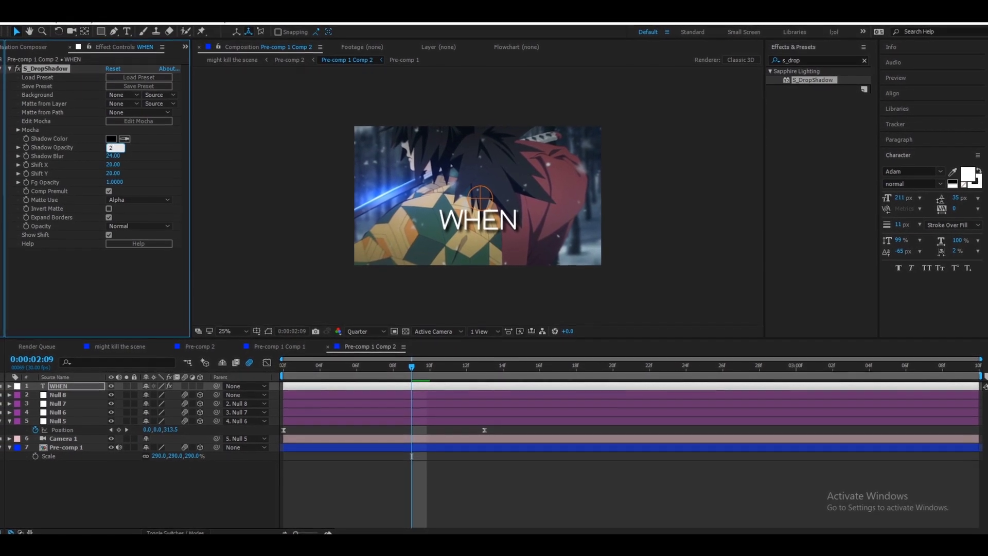
{"action": "key", "text": "Return"}
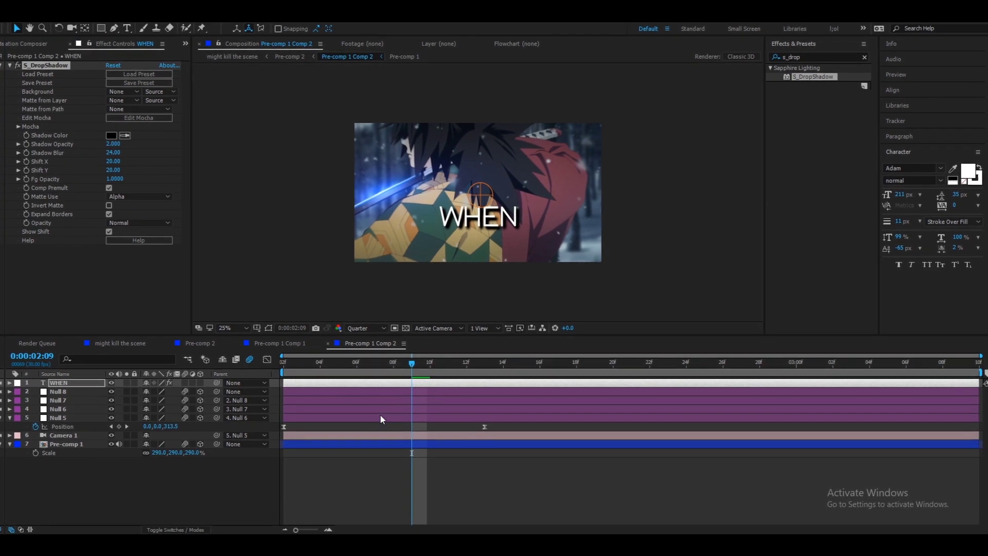
Make WHEN a 3D, motion-blurred layer and preview the shot from the start.
{"action": "left_click", "coordinate": [199, 384]}
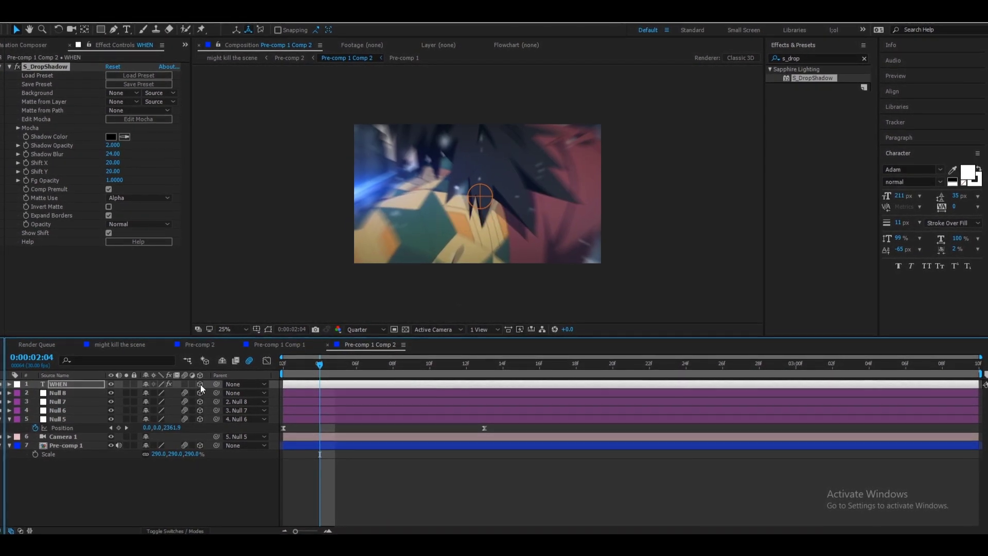
{"action": "left_click", "coordinate": [184, 384]}
{"action": "left_click_drag", "start_coordinate": [324, 376], "coordinate": [468, 367]}
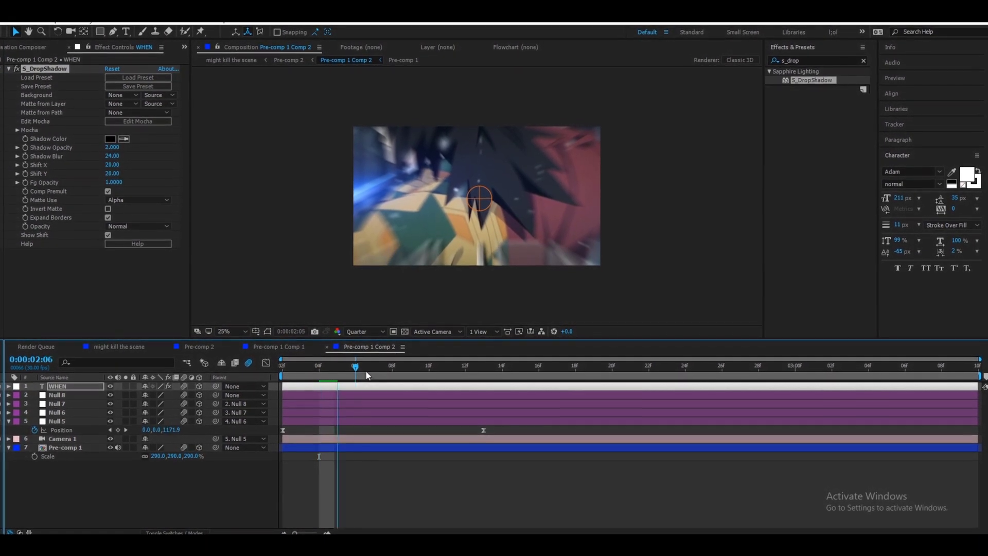
{"action": "key", "text": "p"}
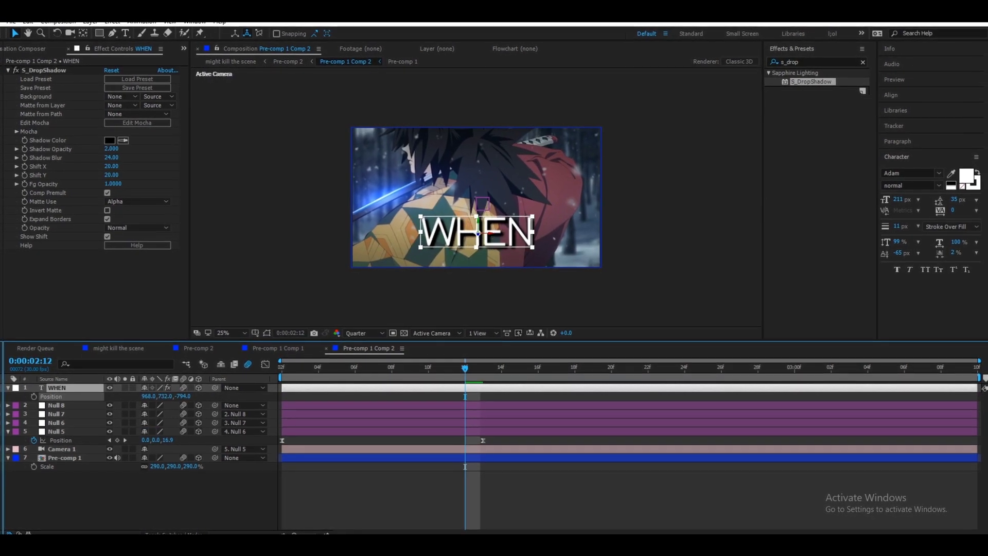
{"action": "key", "text": "Home"}
{"action": "key", "text": "space"}
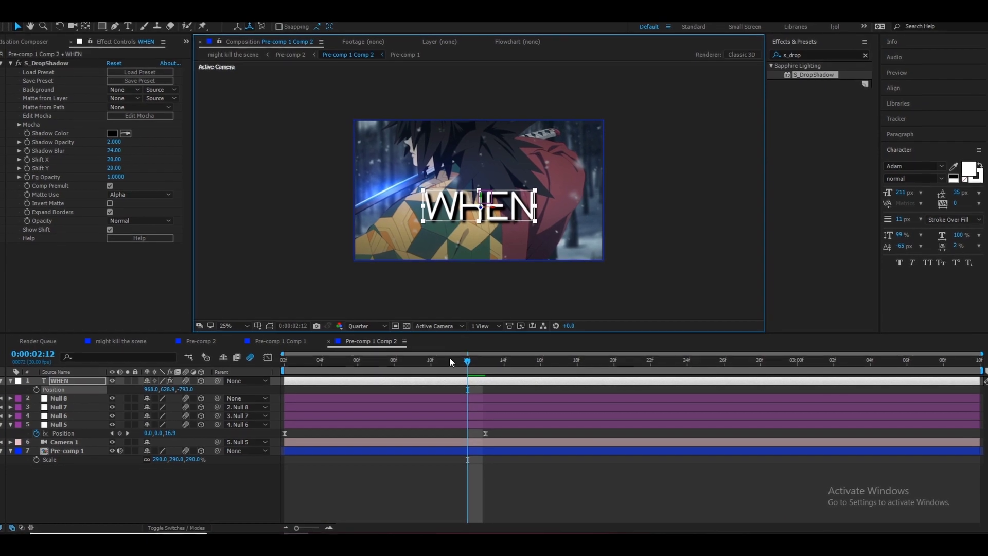
{"action": "left_click", "coordinate": [463, 416]}
Duplicate WHEN, retype the copy as ROLL and place it just beneath WHEN.
{"action": "key", "text": "p"}
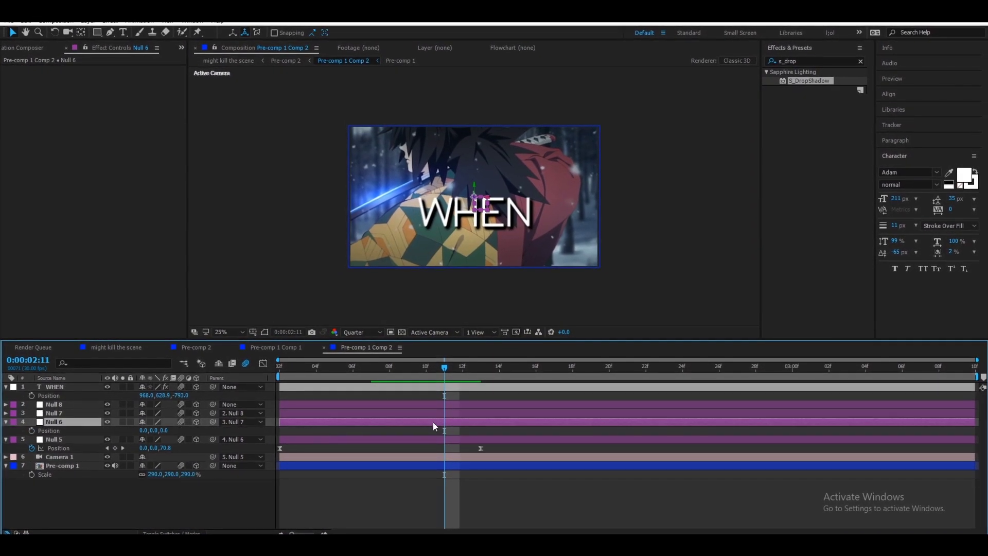
{"action": "left_click", "coordinate": [484, 213]}
{"action": "key", "text": "ctrl+d"}
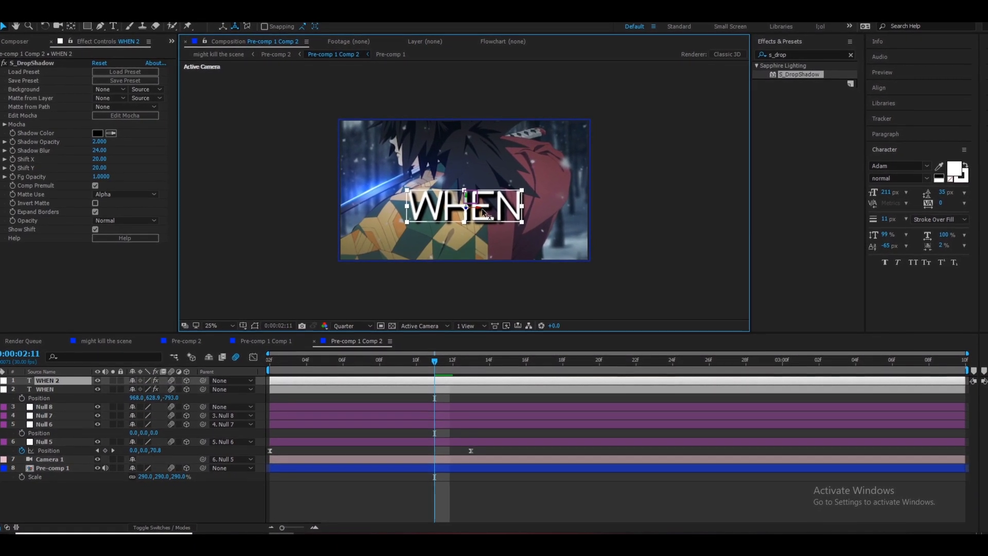
{"action": "key", "text": "p"}
{"action": "left_click_drag", "start_coordinate": [484, 214], "coordinate": [528, 312]}
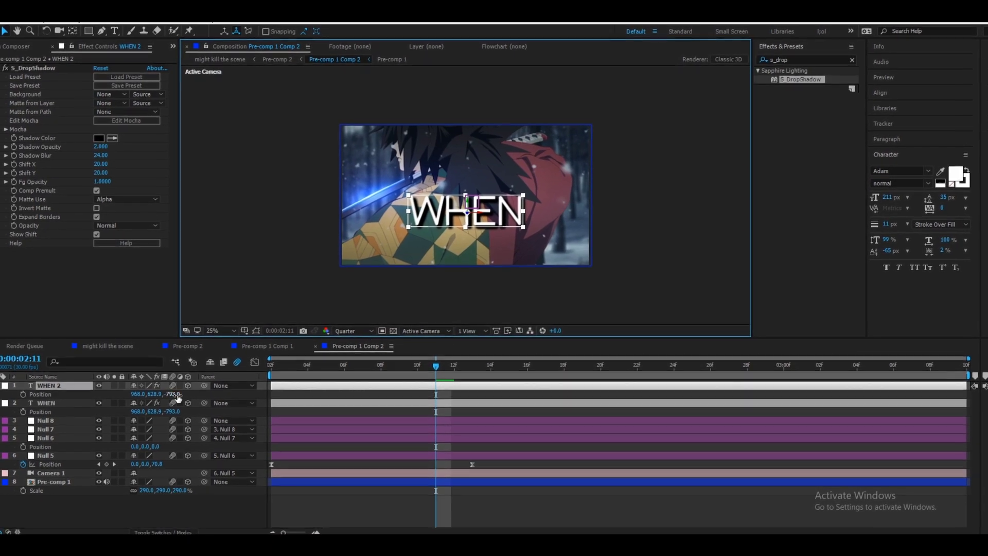
{"action": "left_click_drag", "start_coordinate": [491, 211], "coordinate": [449, 256]}
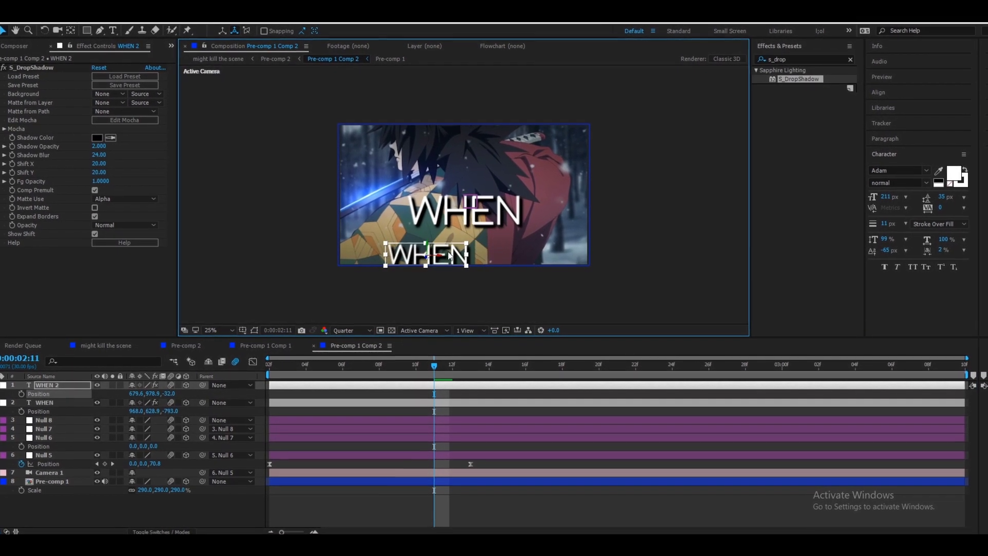
{"action": "type", "text": "ROLL"}
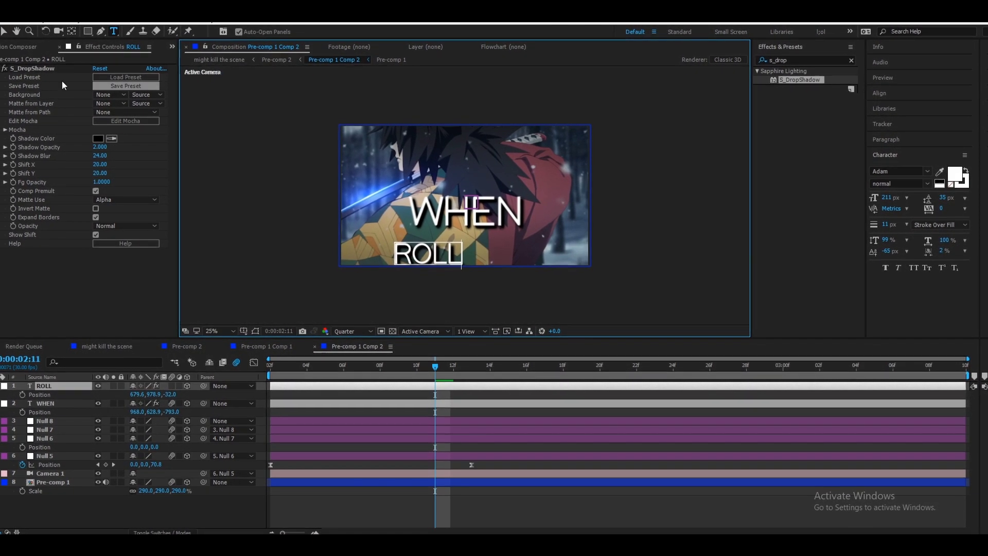
{"action": "left_click_drag", "start_coordinate": [458, 260], "coordinate": [456, 245]}
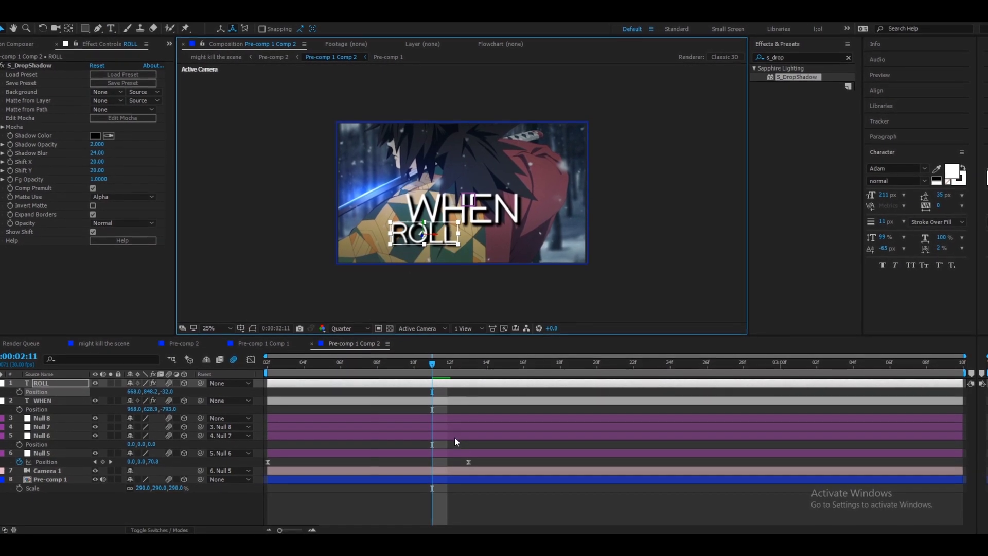
Keyframe Null 6's position from 02:11, pushing its depth to 2376 by 02:21.
{"action": "left_click", "coordinate": [455, 437]}
{"action": "left_click_drag", "start_coordinate": [429, 366], "coordinate": [349, 367]}
{"action": "left_click_drag", "start_coordinate": [287, 383], "coordinate": [642, 367]}
{"action": "left_click", "coordinate": [44, 449]}
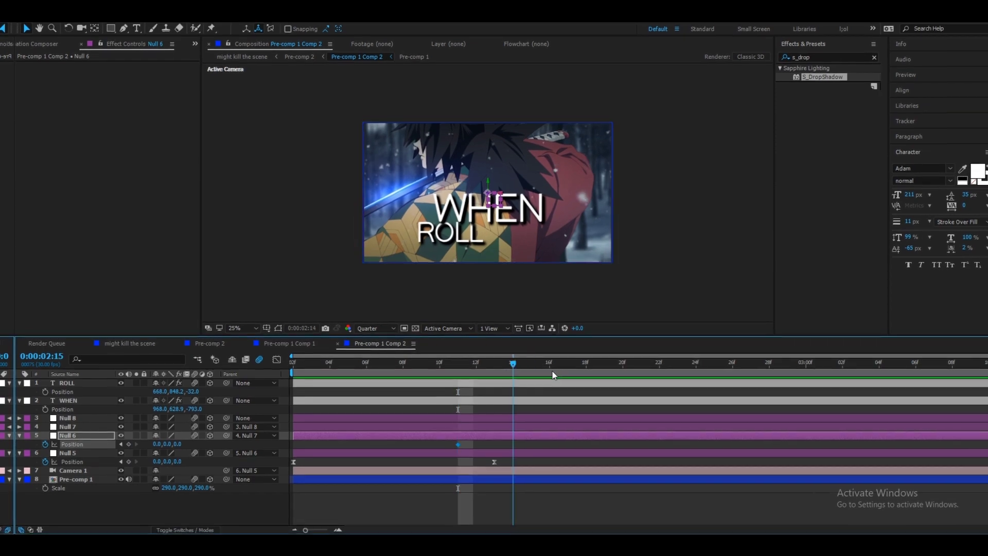
{"action": "left_click_drag", "start_coordinate": [177, 440], "coordinate": [438, 419]}
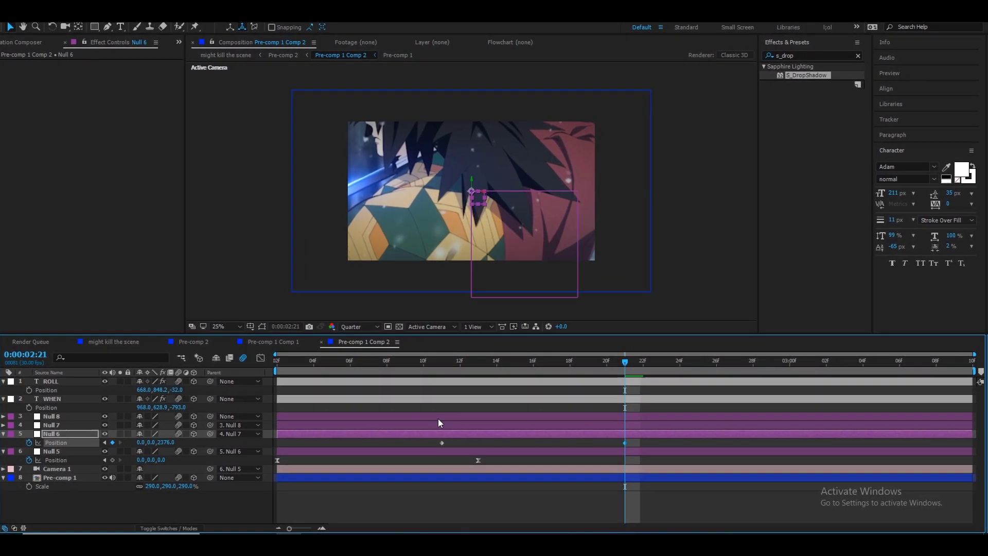
{"action": "left_click", "coordinate": [57, 380]}
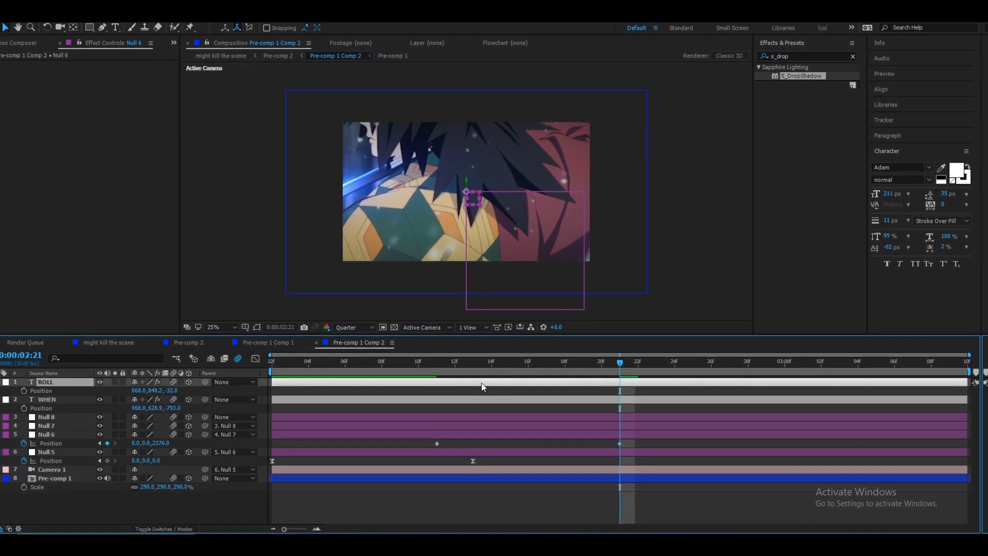
Bring ROLL forward and shift it up-left so it shows in the camera frame.
{"action": "double_click", "coordinate": [812, 74]}
{"action": "left_click_drag", "start_coordinate": [170, 394], "coordinate": [185, 337]}
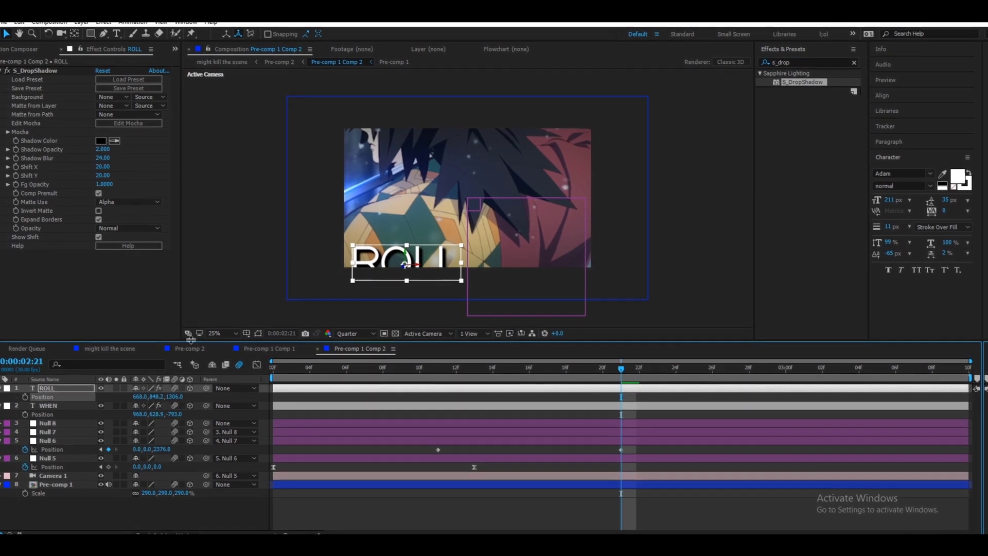
{"action": "left_click_drag", "start_coordinate": [145, 449], "coordinate": [245, 416]}
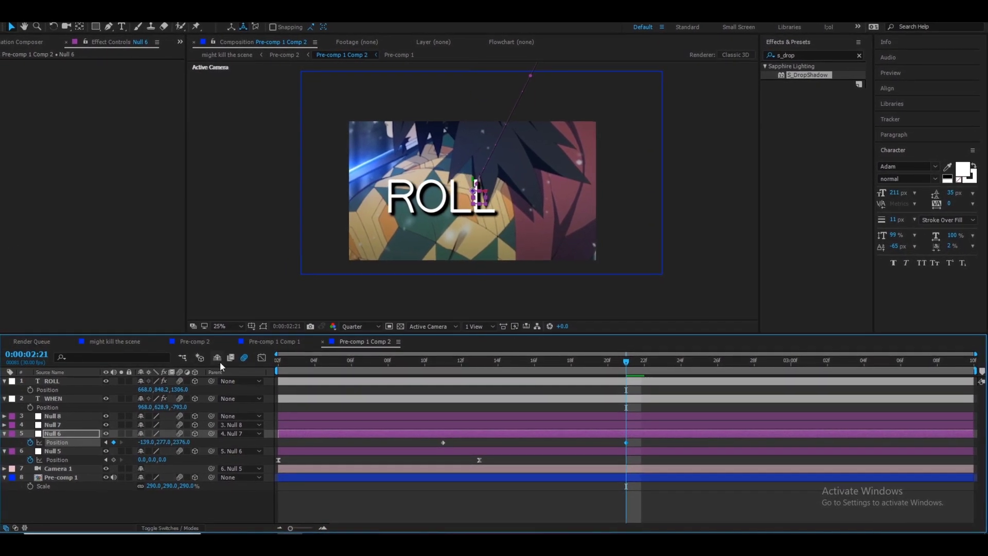
{"action": "left_click_drag", "start_coordinate": [147, 442], "coordinate": [75, 442]}
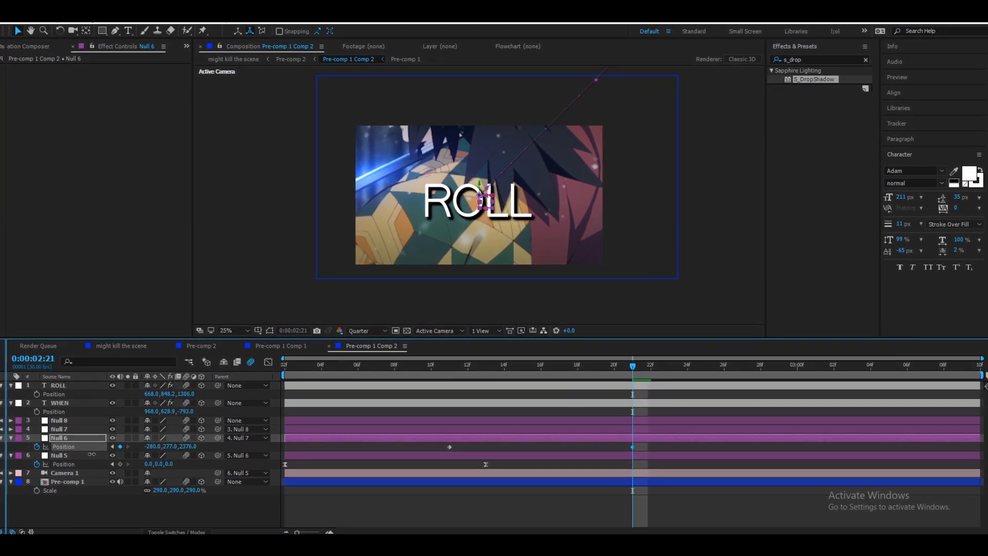
{"action": "left_click", "coordinate": [475, 388]}
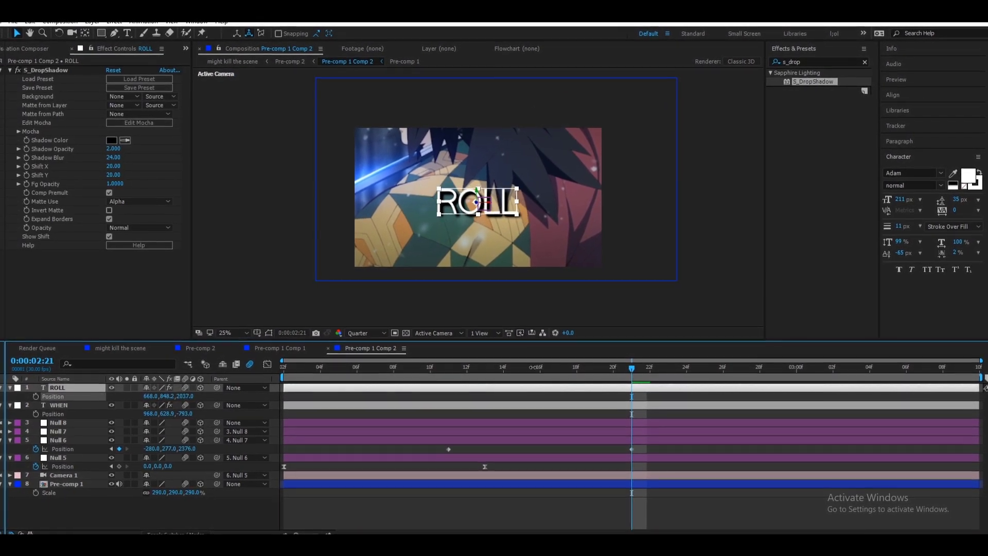
{"action": "left_click_drag", "start_coordinate": [461, 203], "coordinate": [438, 202]}
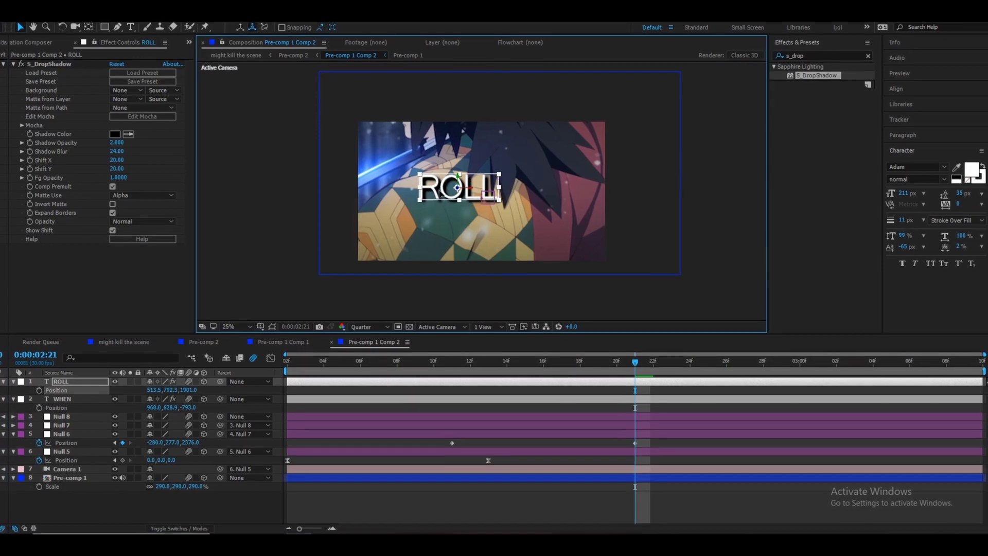
Set Null 6's X to -416, check its position keyframes' speed graph, and adjust its Z depth.
{"action": "left_click", "coordinate": [440, 434]}
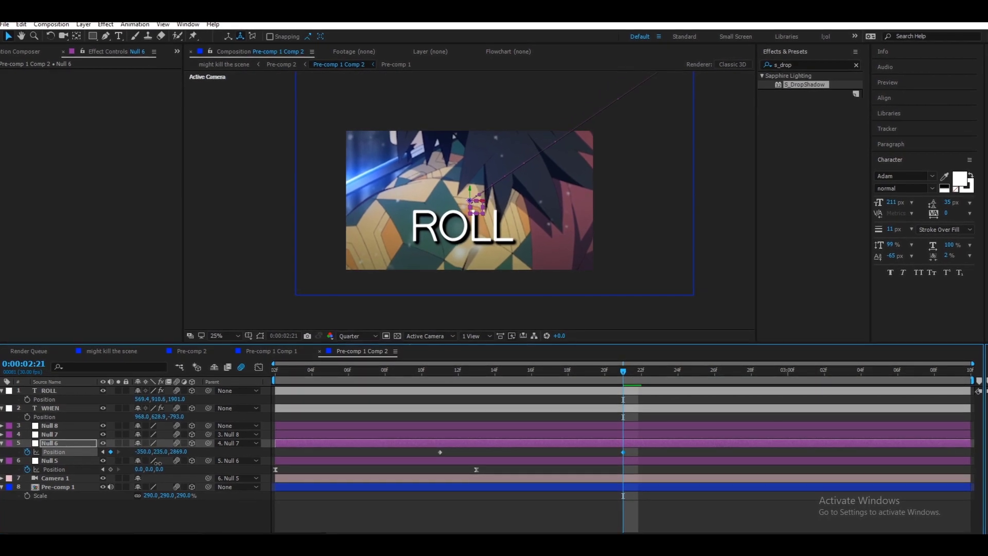
{"action": "left_click_drag", "start_coordinate": [147, 457], "coordinate": [132, 457]}
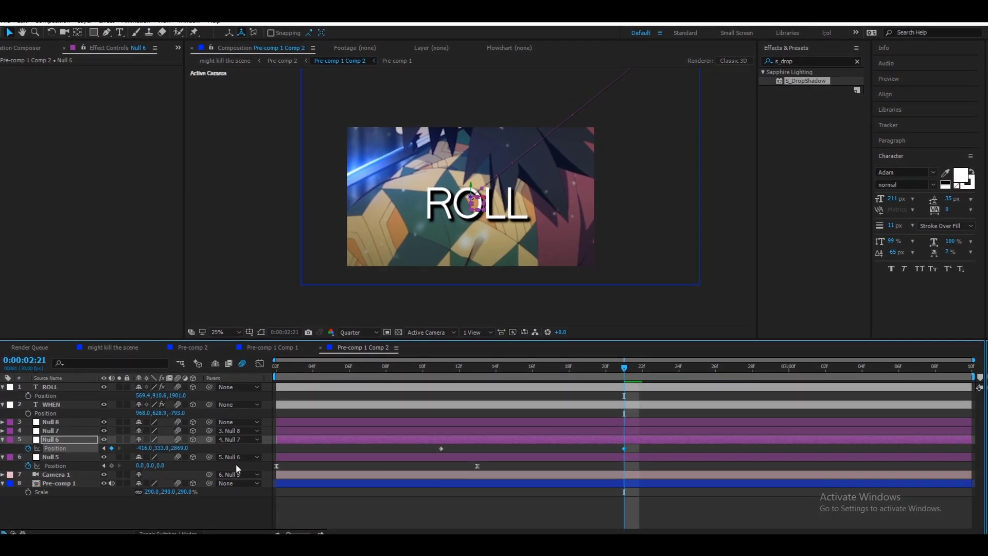
{"action": "left_click_drag", "start_coordinate": [645, 449], "coordinate": [417, 456]}
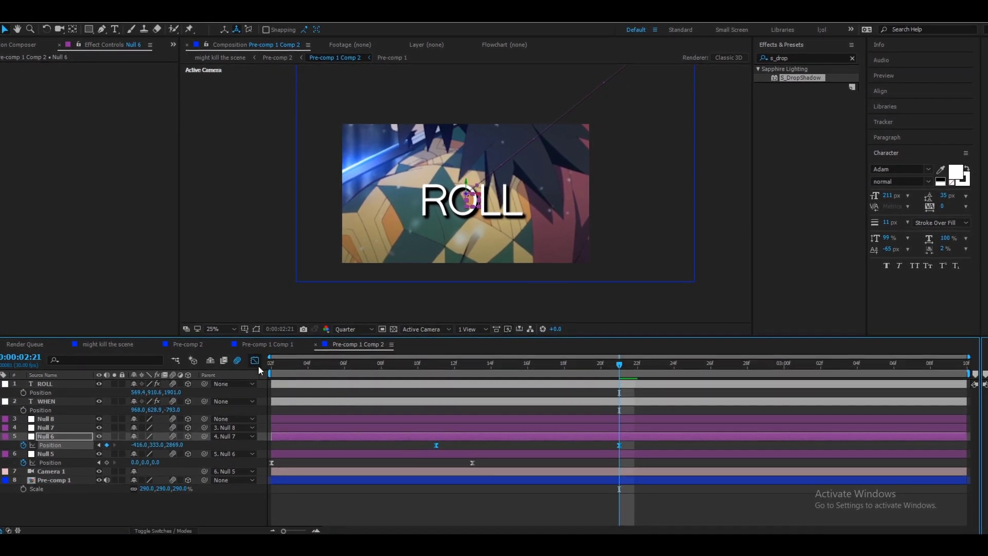
{"action": "key", "text": "shift+F3"}
{"action": "left_click_drag", "start_coordinate": [721, 484], "coordinate": [573, 510]}
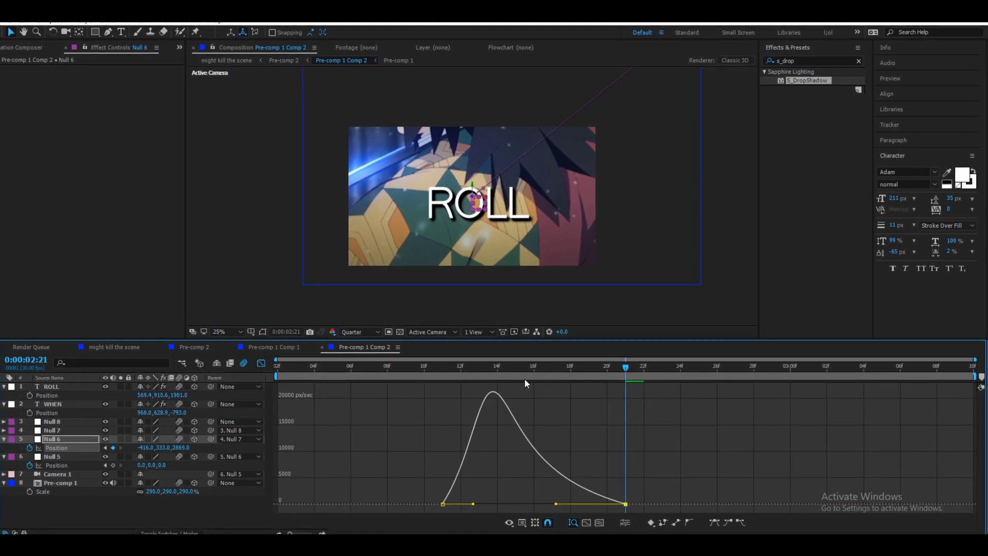
{"action": "key", "text": "space"}
{"action": "key", "text": "space"}
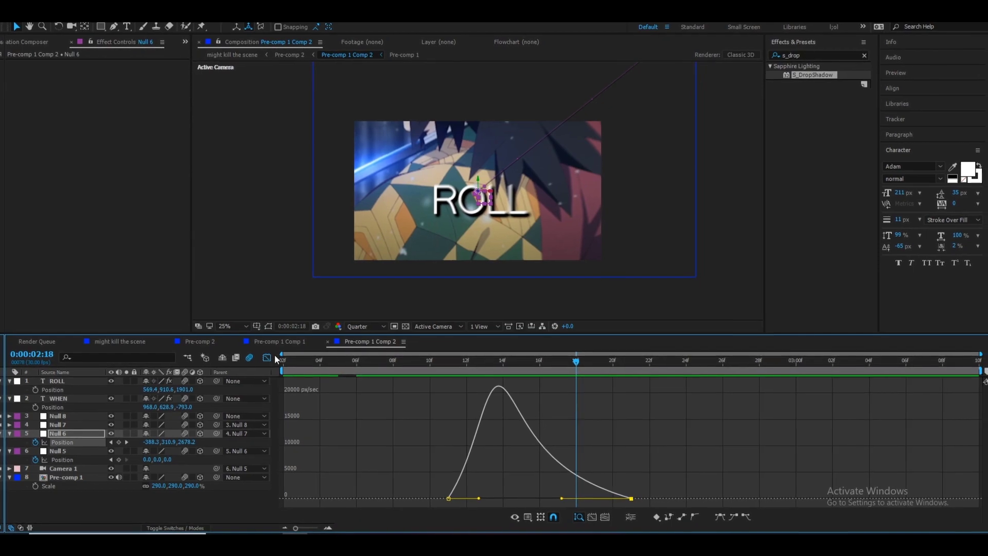
{"action": "key", "text": "shift+F3"}
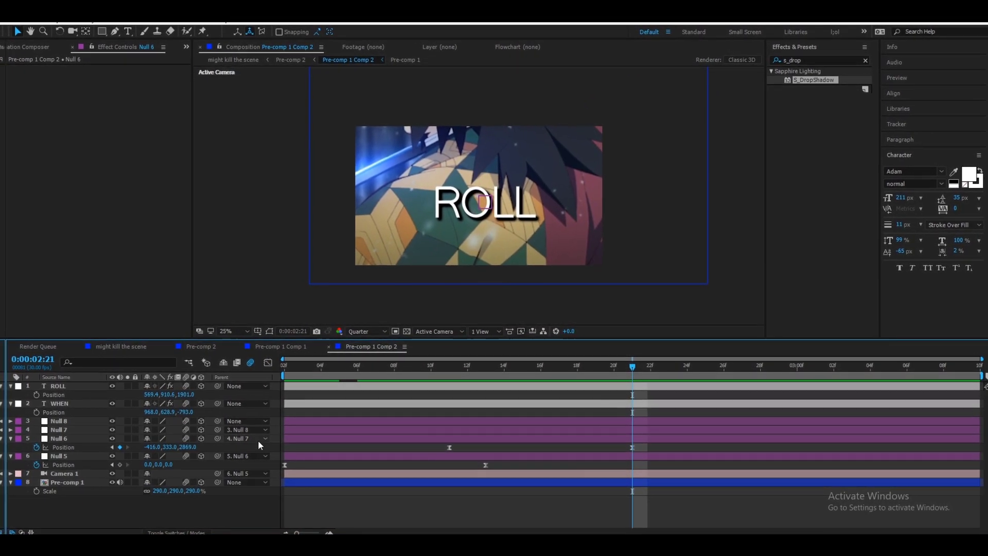
{"action": "left_click_drag", "start_coordinate": [181, 444], "coordinate": [237, 445]}
Keyframe Null 7's position, setting its Z to -794 at 3:00.
{"action": "left_click_drag", "start_coordinate": [610, 379], "coordinate": [544, 379]}
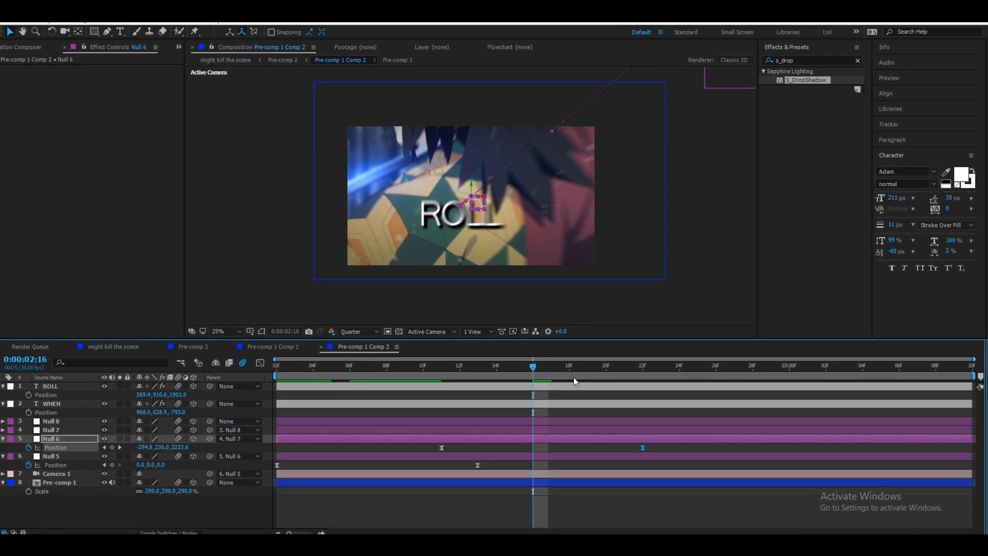
{"action": "key", "text": "space"}
{"action": "key", "text": "p"}
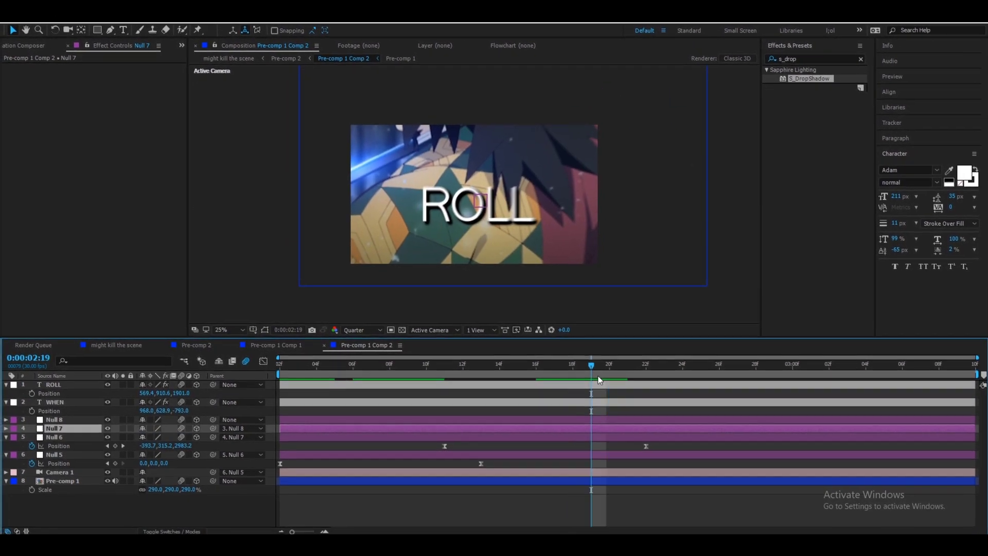
{"action": "left_click", "coordinate": [27, 439]}
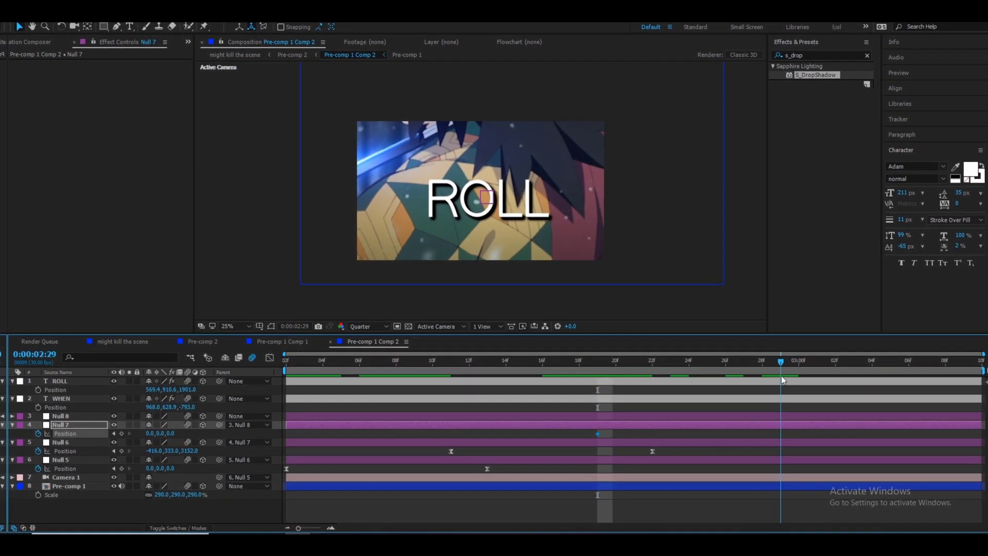
{"action": "key", "text": "Page_Down"}
{"action": "mouse_move", "coordinate": [169, 433]}
{"action": "left_mouse_down"}
{"action": "mouse_move", "coordinate": [169, 449]}
{"action": "mouse_move", "coordinate": [186, 439]}
{"action": "mouse_move", "coordinate": [128, 439]}
{"action": "mouse_move", "coordinate": [155, 431]}
{"action": "left_mouse_up"}
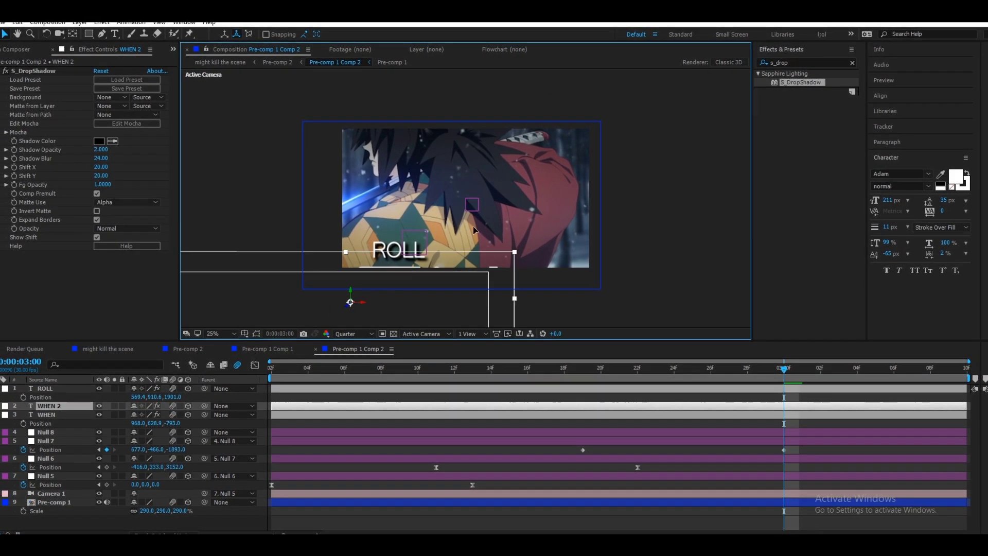
Retype the duplicated WHEN text as UP and move it right of centre.
{"action": "key", "text": "ctrl+t"}
{"action": "type", "text": "UP"}
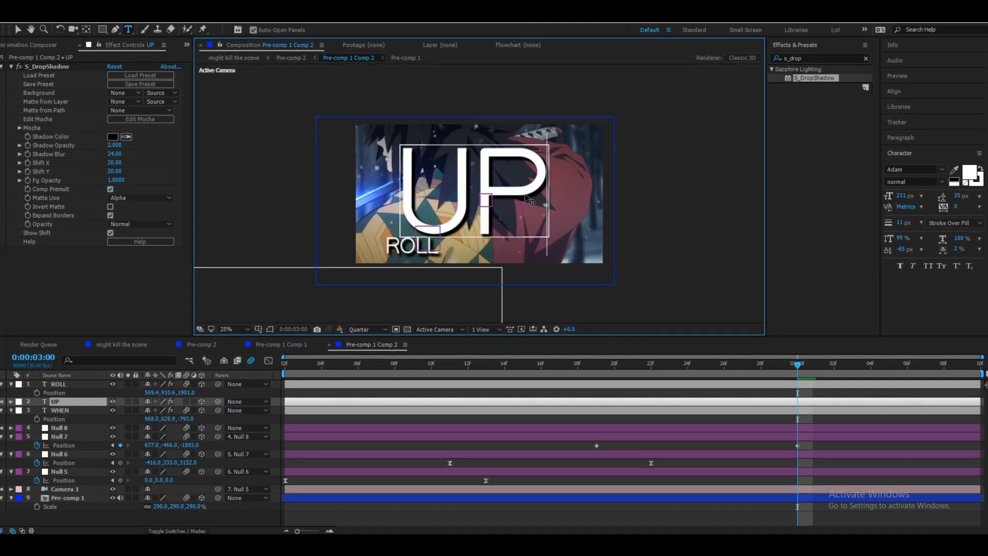
{"action": "key", "text": "Escape"}
{"action": "key", "text": "v"}
{"action": "key", "text": "p"}
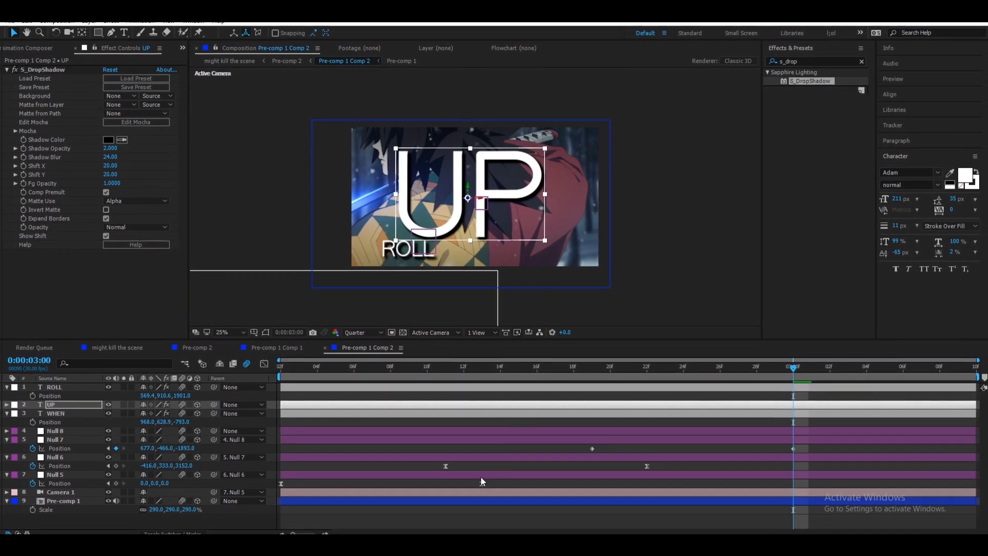
{"action": "mouse_move", "coordinate": [155, 412]}
{"action": "left_mouse_down"}
{"action": "mouse_move", "coordinate": [465, 417]}
{"action": "mouse_move", "coordinate": [582, 438]}
{"action": "left_mouse_up"}
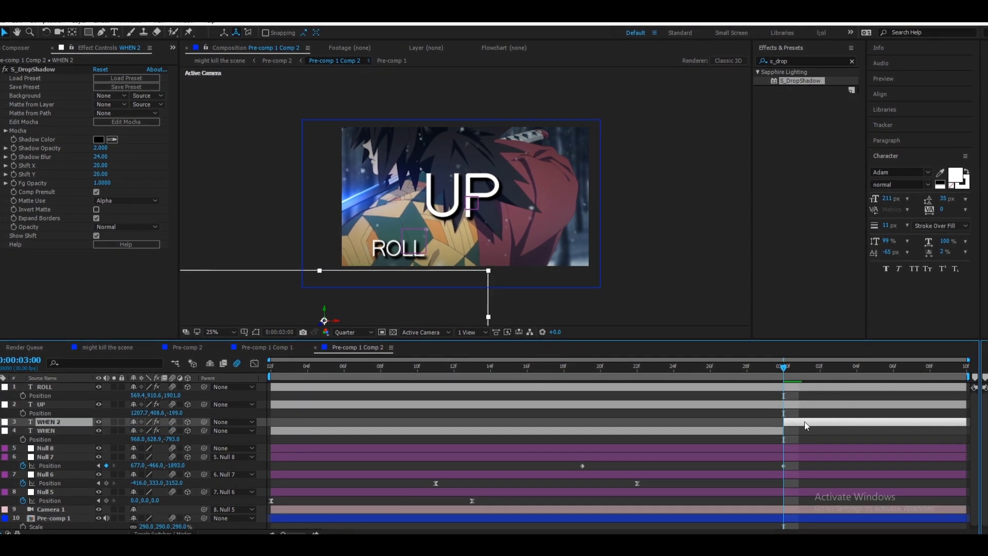
Stack the UP layer above ROLL and nudge the UP text slightly left.
{"action": "left_click", "coordinate": [791, 386]}
{"action": "left_click", "coordinate": [680, 402]}
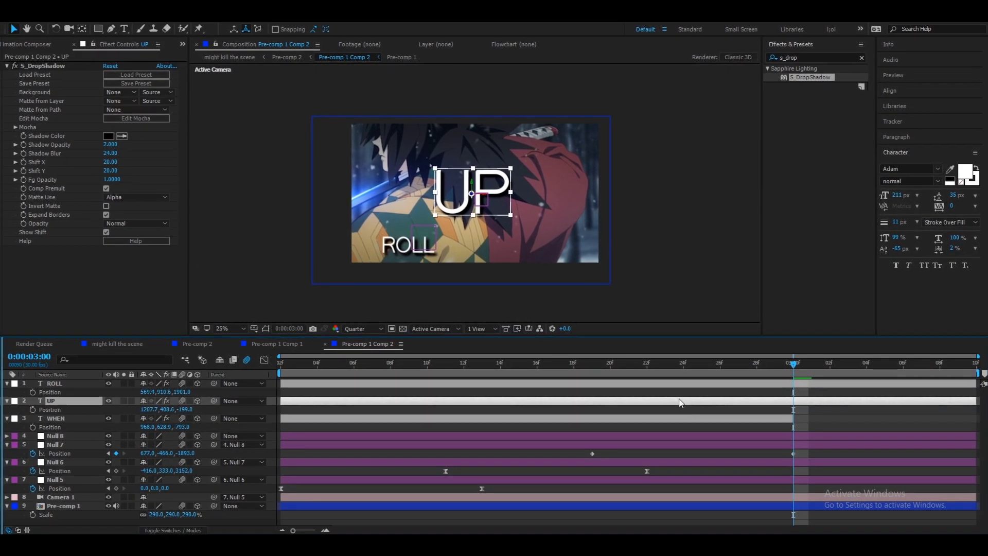
{"action": "left_click_drag", "start_coordinate": [72, 386], "coordinate": [72, 383]}
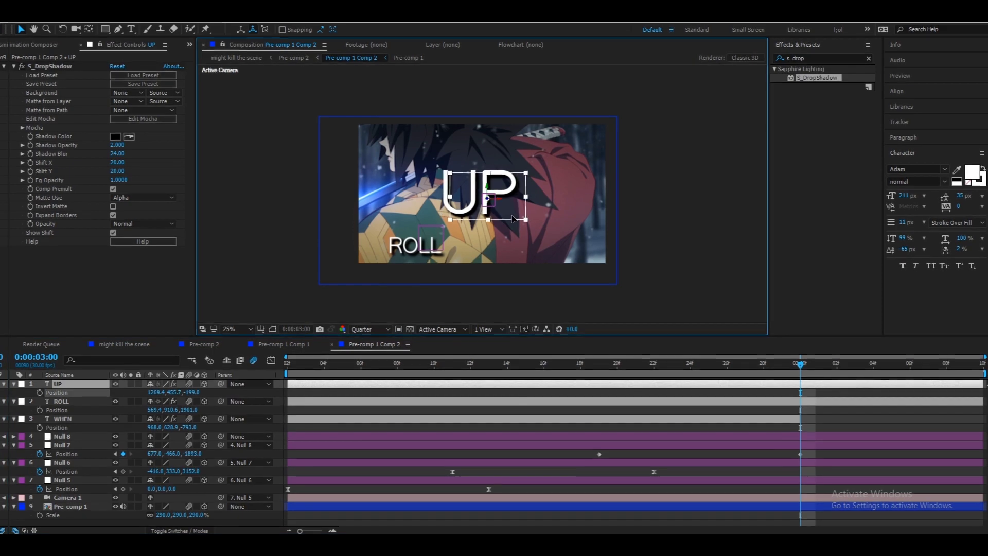
{"action": "left_click_drag", "start_coordinate": [513, 219], "coordinate": [509, 216]}
{"action": "left_click", "coordinate": [786, 446]}
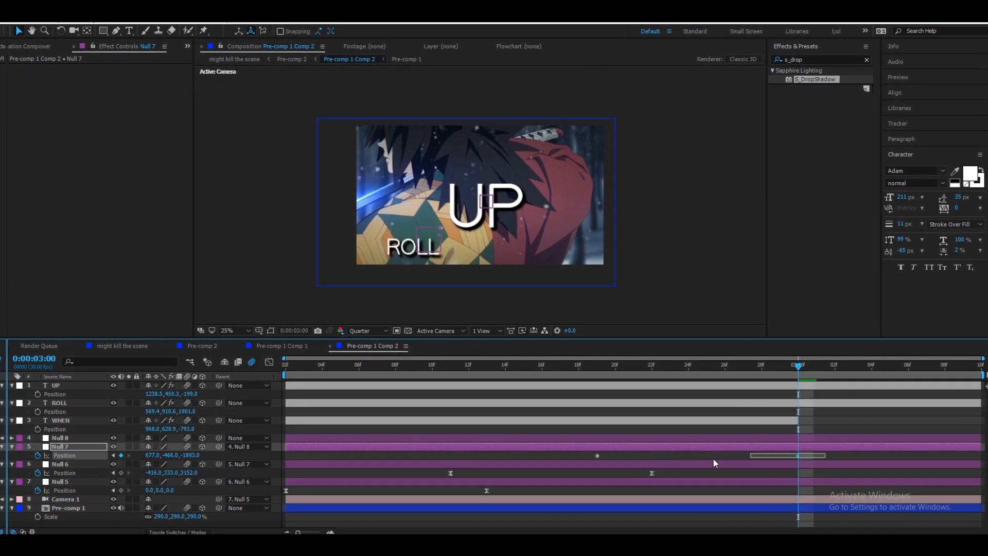
Easy Ease Null 7's two position keyframes and sharpen the speed ramp into the end keyframe.
{"action": "left_click_drag", "start_coordinate": [712, 464], "coordinate": [557, 459]}
{"action": "key", "text": "F9"}
{"action": "key", "text": "shift+F3"}
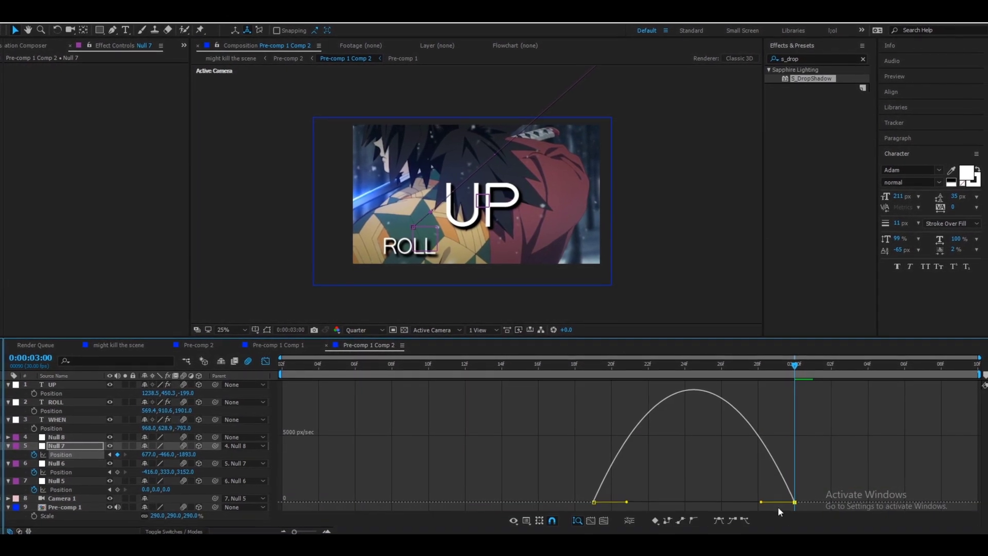
{"action": "left_click_drag", "start_coordinate": [761, 502], "coordinate": [725, 498]}
{"action": "key", "text": "space"}
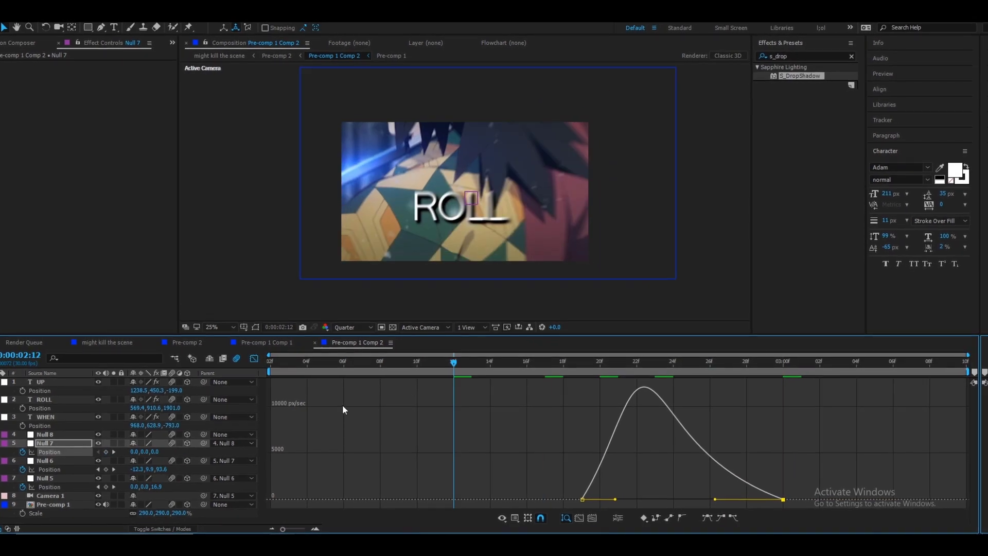
{"action": "left_click", "coordinate": [397, 362]}
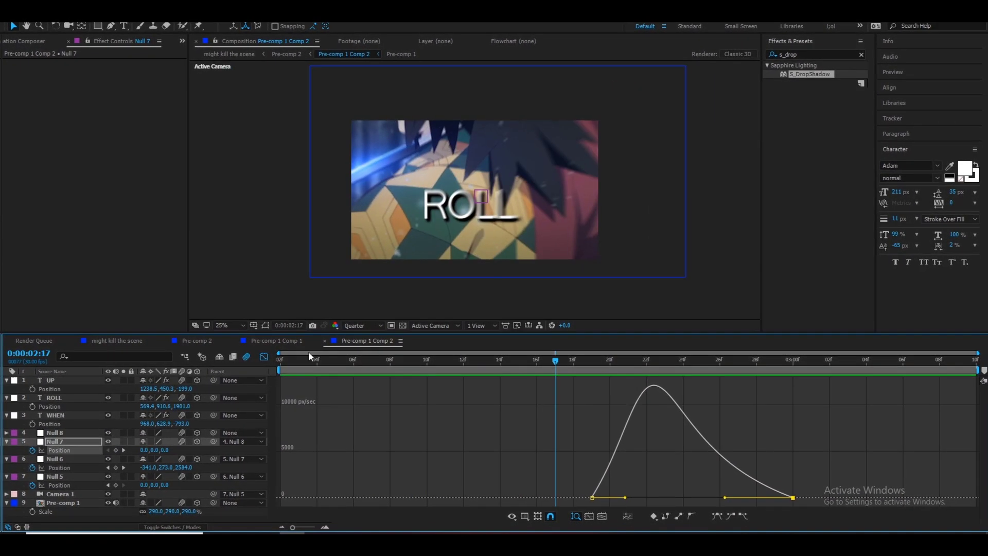
Drag Null 7's position keyframes later in time and preview the longer move.
{"action": "key", "text": "shift+F3"}
{"action": "left_click", "coordinate": [664, 470]}
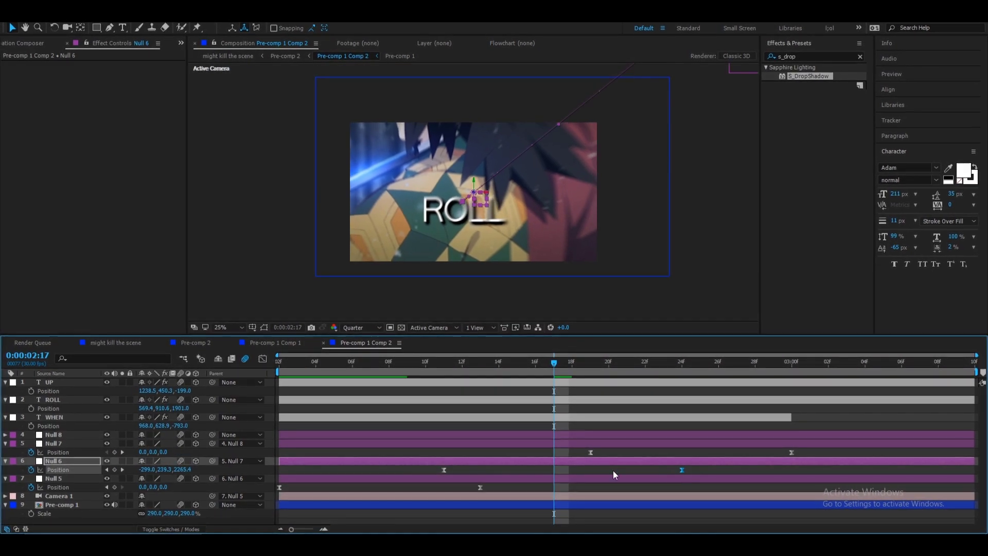
{"action": "left_click_drag", "start_coordinate": [790, 451], "coordinate": [844, 449]}
{"action": "left_click_drag", "start_coordinate": [590, 449], "coordinate": [613, 449]}
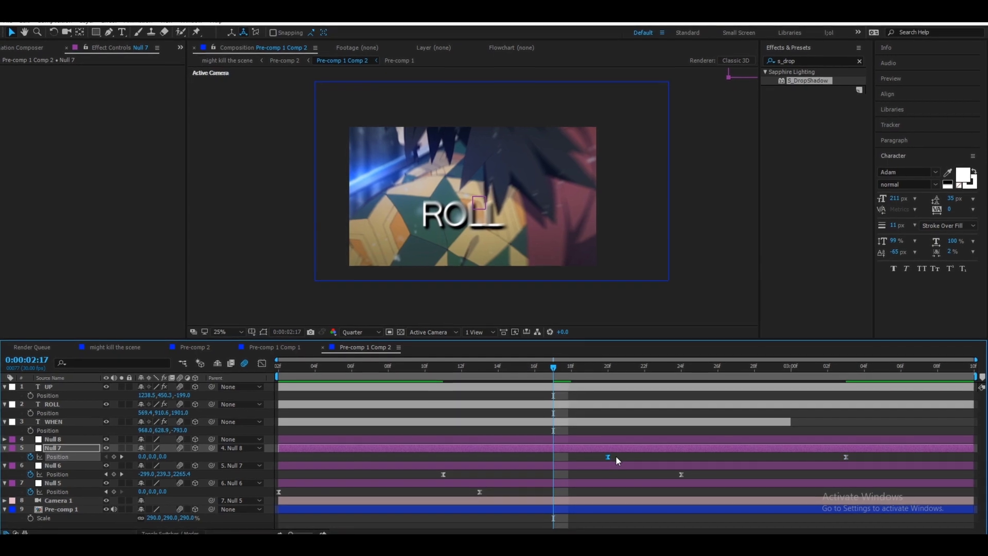
{"action": "key", "text": "space"}
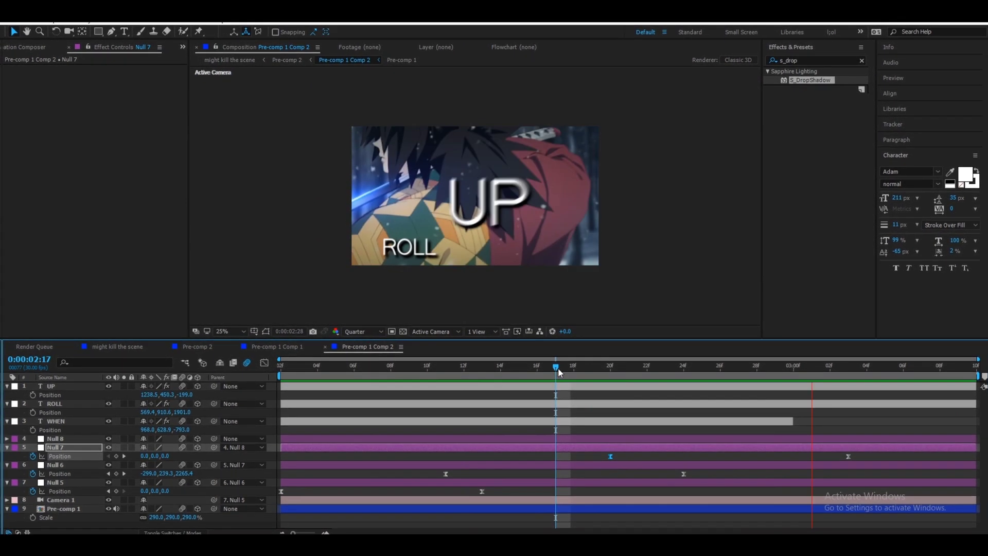
{"action": "left_click", "coordinate": [558, 369]}
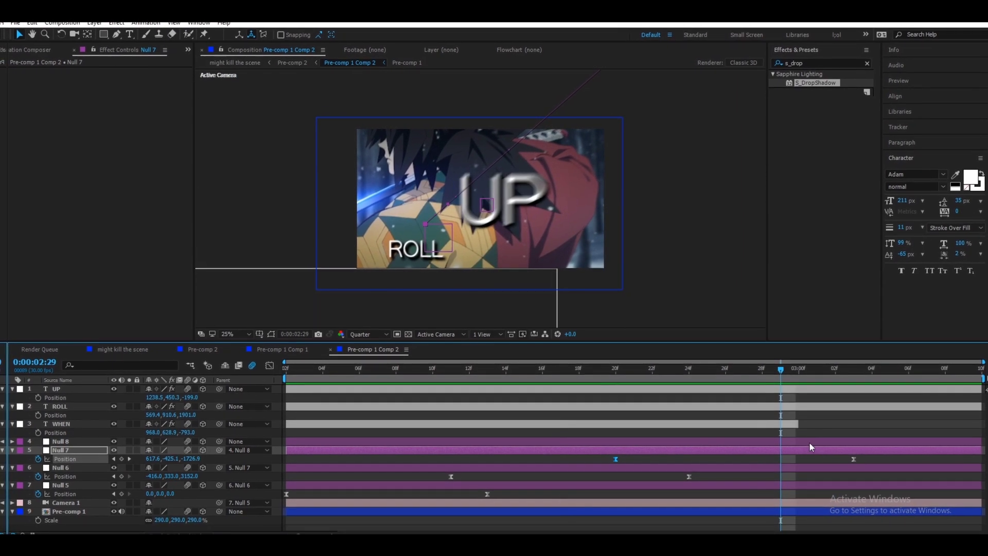
Duplicate Null 8, parent Null 7 to the copy, and keyframe its position at 3:00.
{"action": "left_click", "coordinate": [810, 443]}
{"action": "key", "text": "ctrl+d"}
{"action": "left_click_drag", "start_coordinate": [218, 451], "coordinate": [99, 442]}
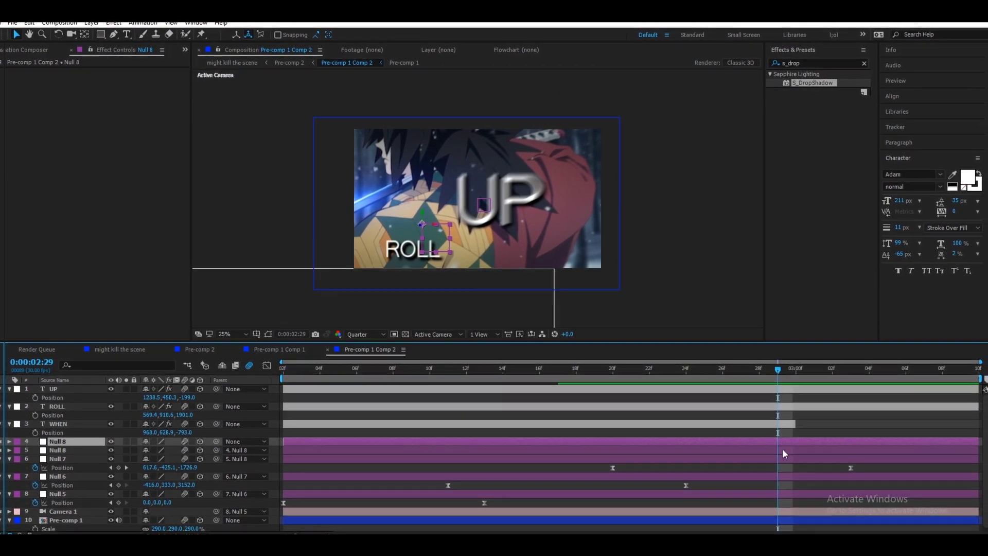
{"action": "left_click", "coordinate": [793, 369]}
{"action": "key", "text": "p"}
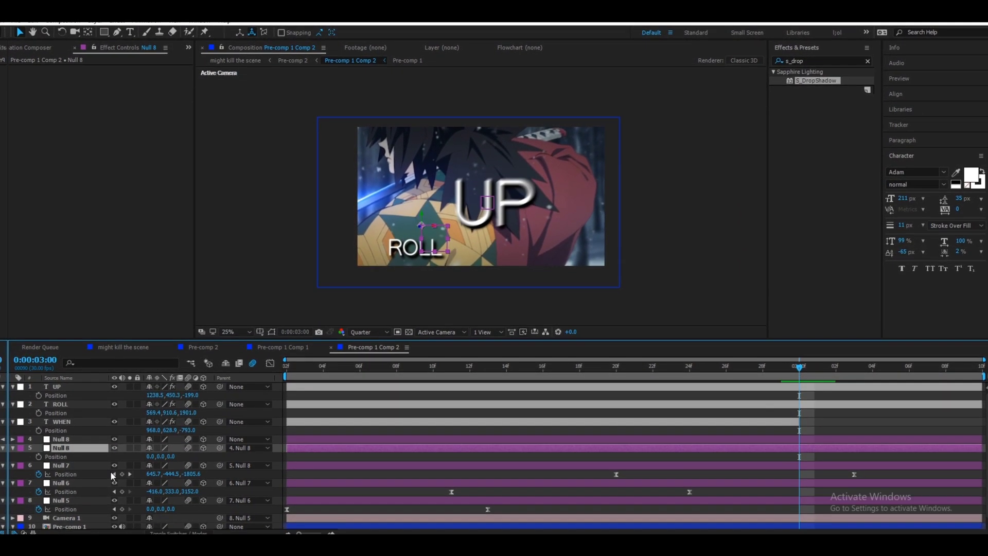
{"action": "left_click", "coordinate": [36, 459]}
Key the new null's Z at 3:09 (-8000, then dragged to -5155.5) and Easy Ease both keyframes.
{"action": "key", "text": "space"}
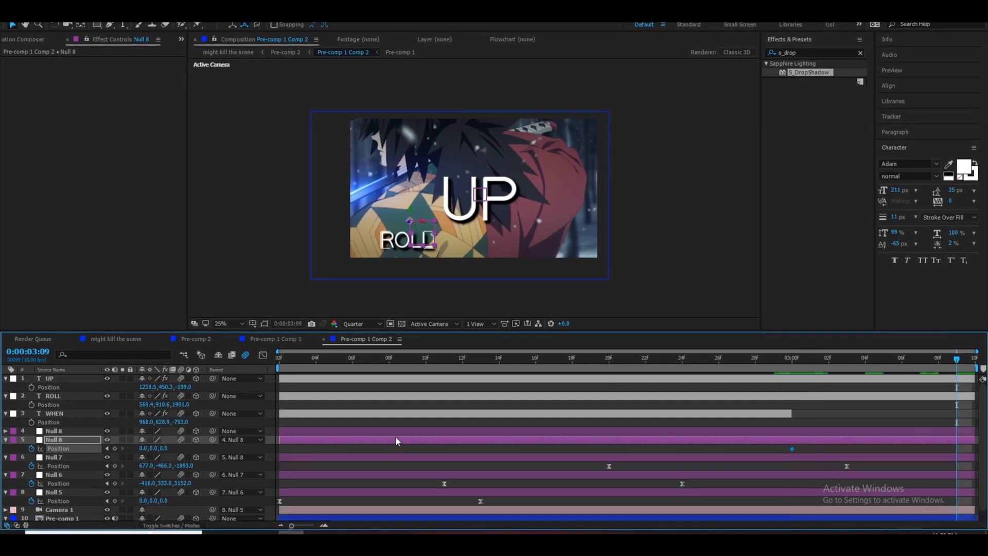
{"action": "left_click", "coordinate": [163, 449]}
{"action": "type", "text": "-8000"}
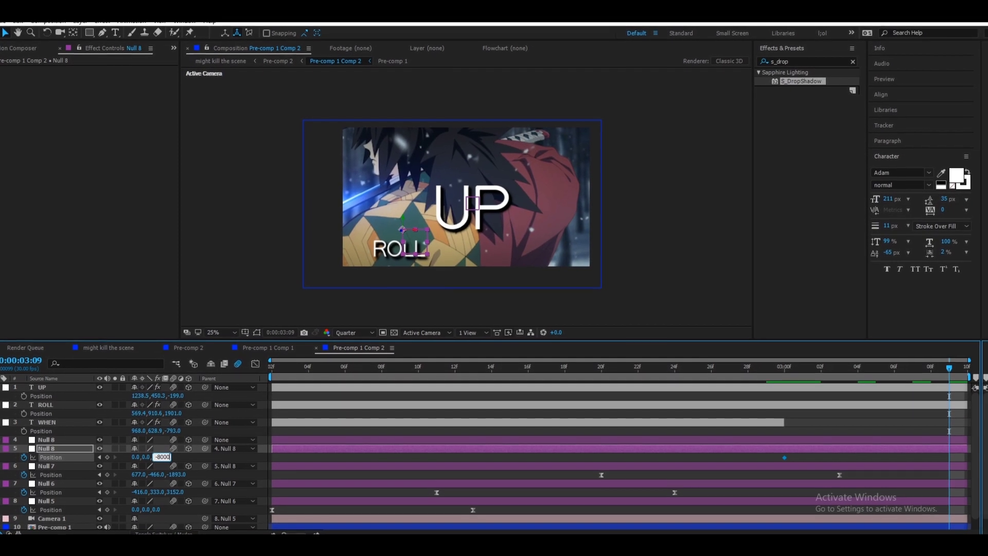
{"action": "key", "text": "Return"}
{"action": "left_click_drag", "start_coordinate": [157, 460], "coordinate": [90, 460]}
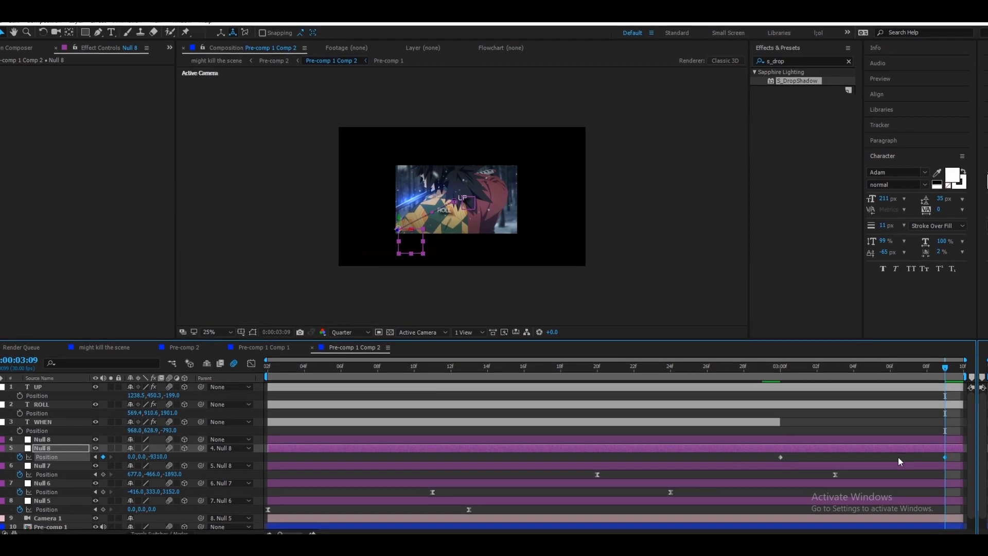
{"action": "left_click_drag", "start_coordinate": [950, 455], "coordinate": [967, 455]}
{"action": "left_click", "coordinate": [784, 454], "text": "shift"}
{"action": "key", "text": "F9"}
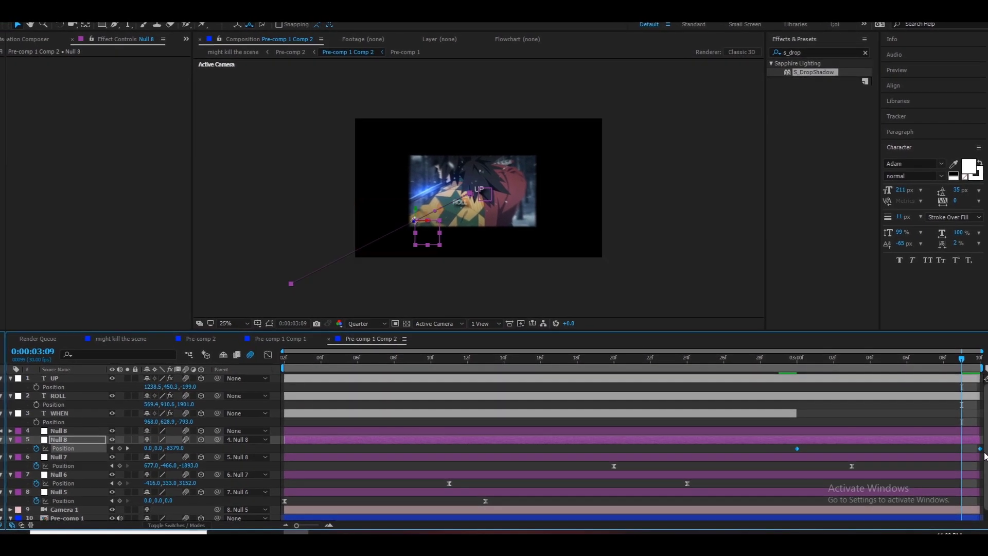
{"action": "key", "text": "shift+F3"}
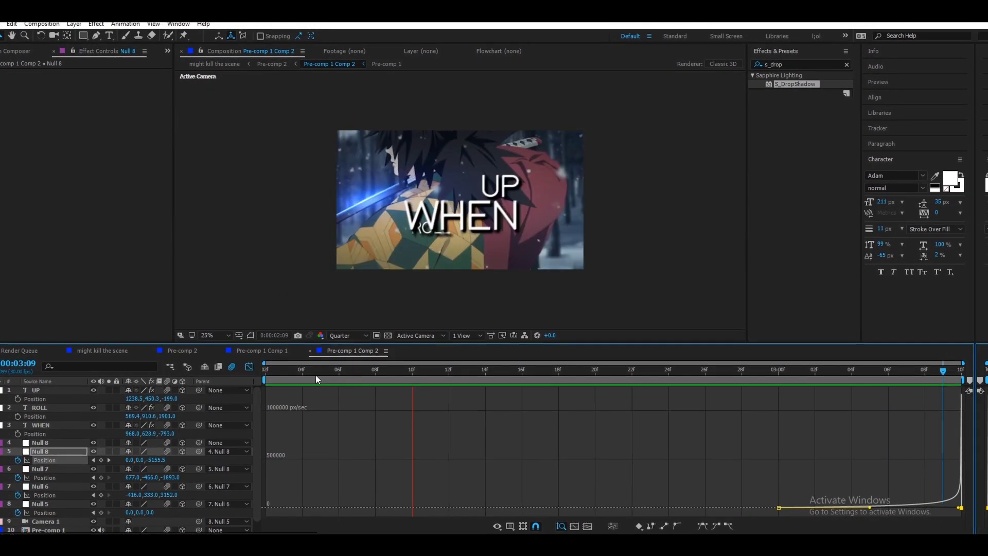
Move Null 6's and Null 7's position keyframes one frame earlier and preview.
{"action": "key", "text": "space"}
{"action": "key", "text": "shift+F3"}
{"action": "left_click", "coordinate": [444, 478]}
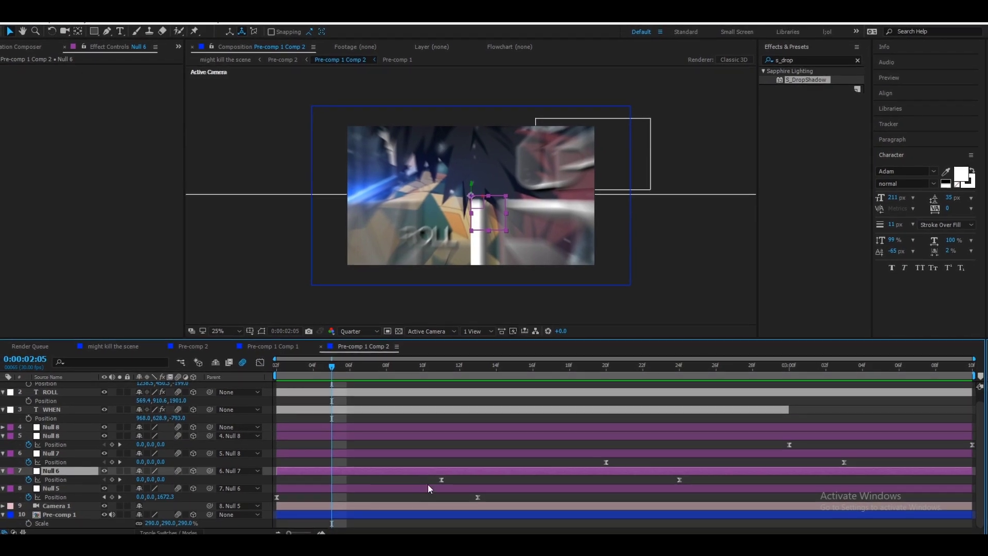
{"action": "left_click_drag", "start_coordinate": [444, 478], "coordinate": [426, 478]}
{"action": "left_click_drag", "start_coordinate": [609, 460], "coordinate": [592, 460]}
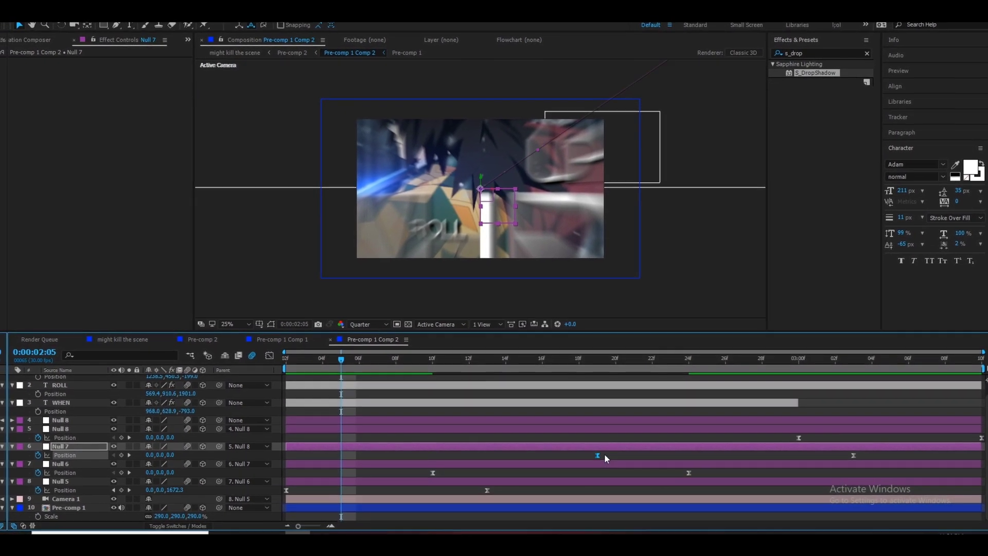
{"action": "key", "text": "space"}
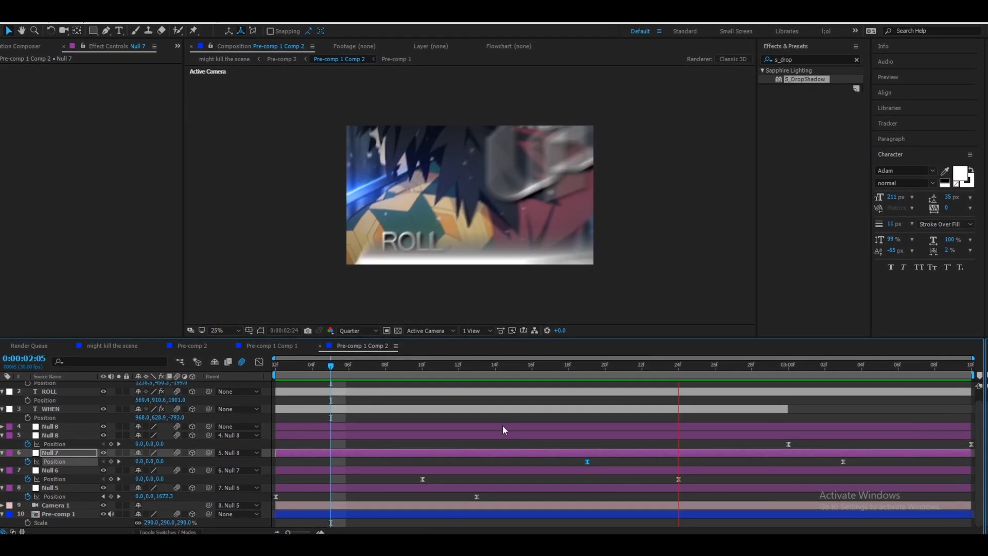
Trim the WHEN text layer's out point to 2:19.
{"action": "left_click_drag", "start_coordinate": [525, 367], "coordinate": [585, 393]}
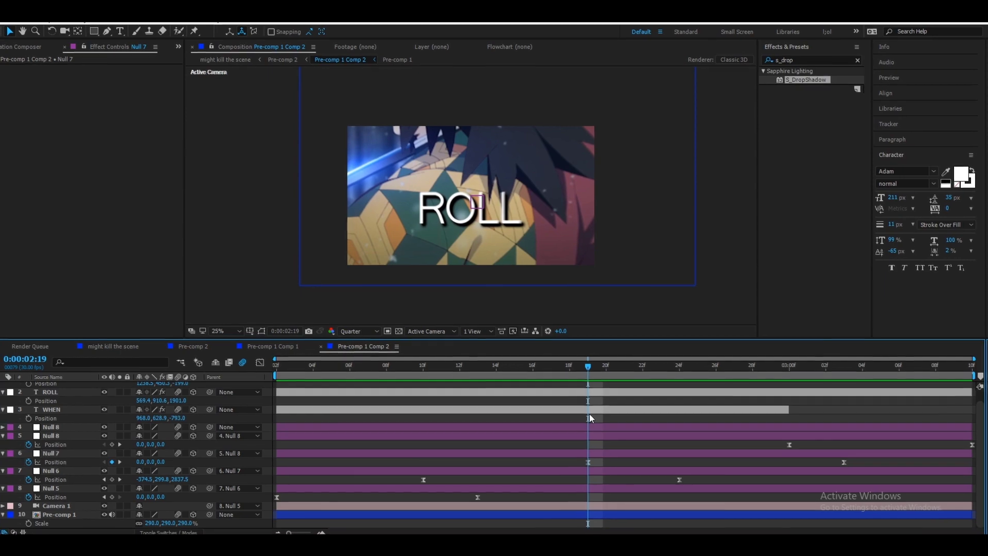
{"action": "left_click", "coordinate": [595, 411]}
{"action": "key", "text": "alt+bracketright"}
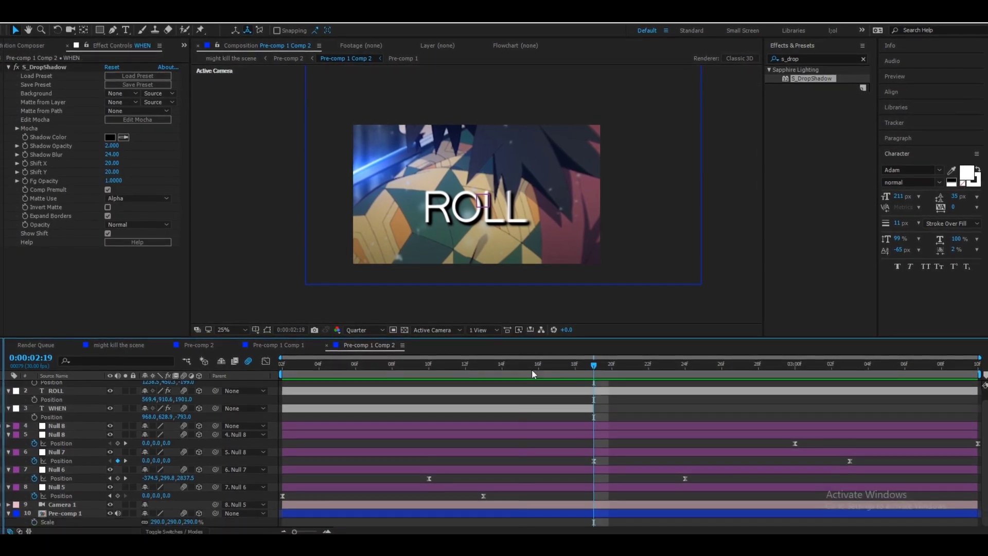
{"action": "key", "text": "Home"}
{"action": "left_click_drag", "start_coordinate": [281, 364], "coordinate": [584, 383]}
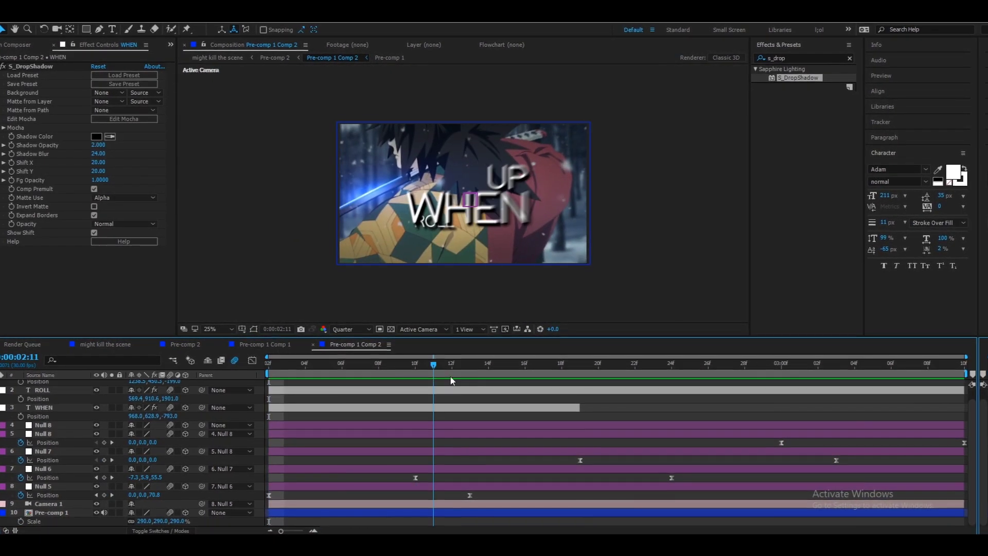
{"action": "scroll", "coordinate": [607, 396], "scroll_direction": "up", "scroll_amount": 2}
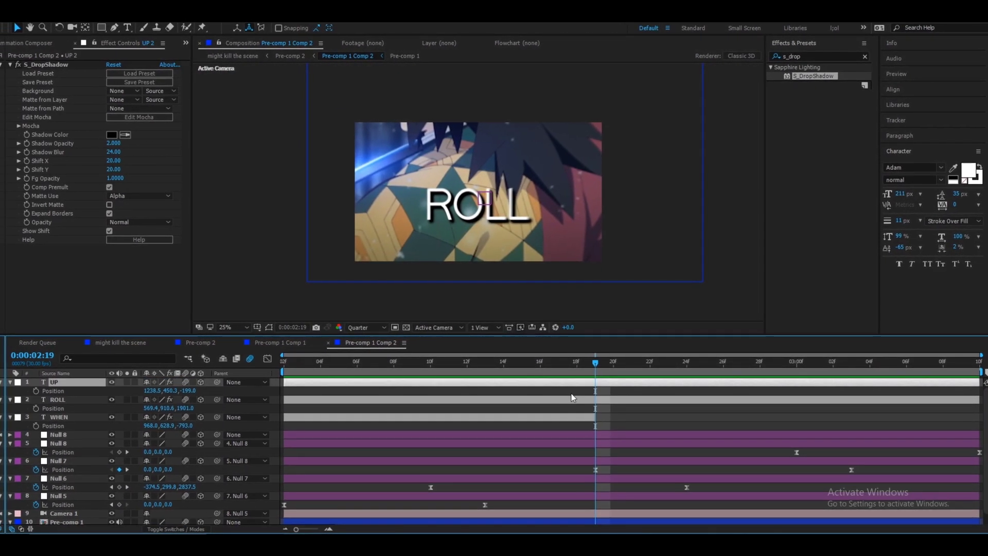
Split the UP layer at 2:19 and delete the part before the cut.
{"action": "key", "text": "ctrl+shift+d"}
{"action": "key", "text": "Delete"}
{"action": "key", "text": "space"}
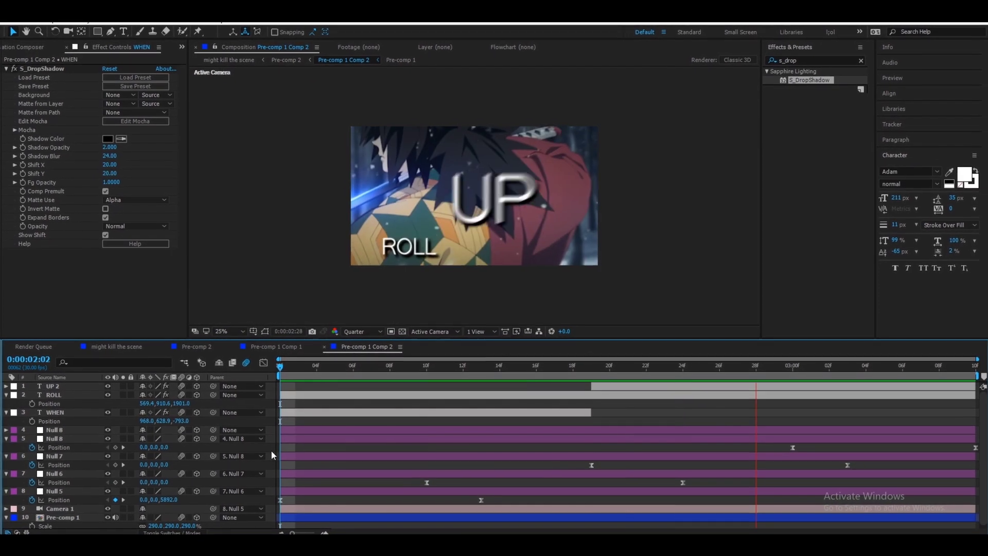
Fade ROLL in from 0% opacity at 2:11 and shift Null 8's keyframe one frame earlier.
{"action": "left_click_drag", "start_coordinate": [281, 364], "coordinate": [443, 364]}
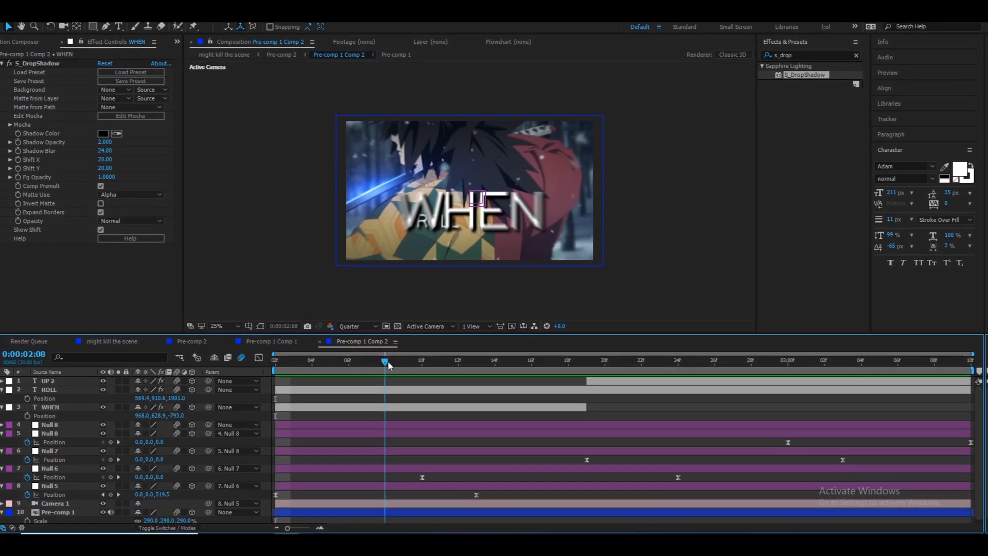
{"action": "left_click", "coordinate": [445, 387]}
{"action": "key", "text": "alt+shift+t"}
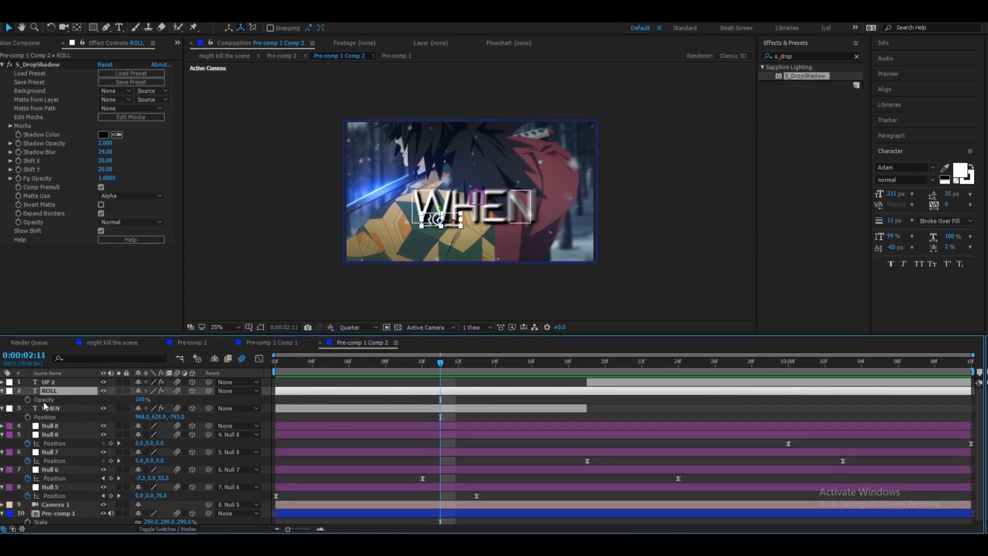
{"action": "left_click_drag", "start_coordinate": [441, 402], "coordinate": [477, 402]}
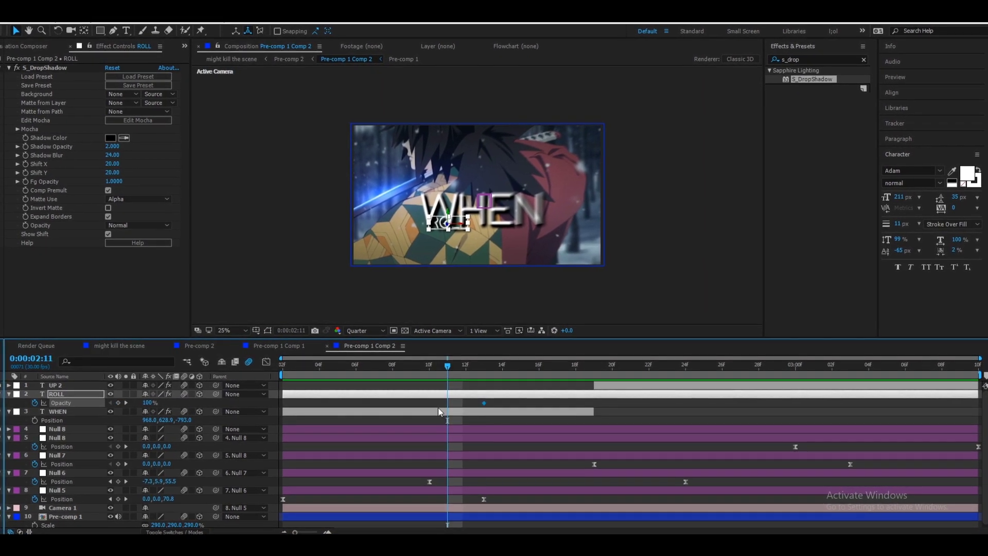
{"action": "left_click_drag", "start_coordinate": [151, 402], "coordinate": [101, 402]}
{"action": "key", "text": "space"}
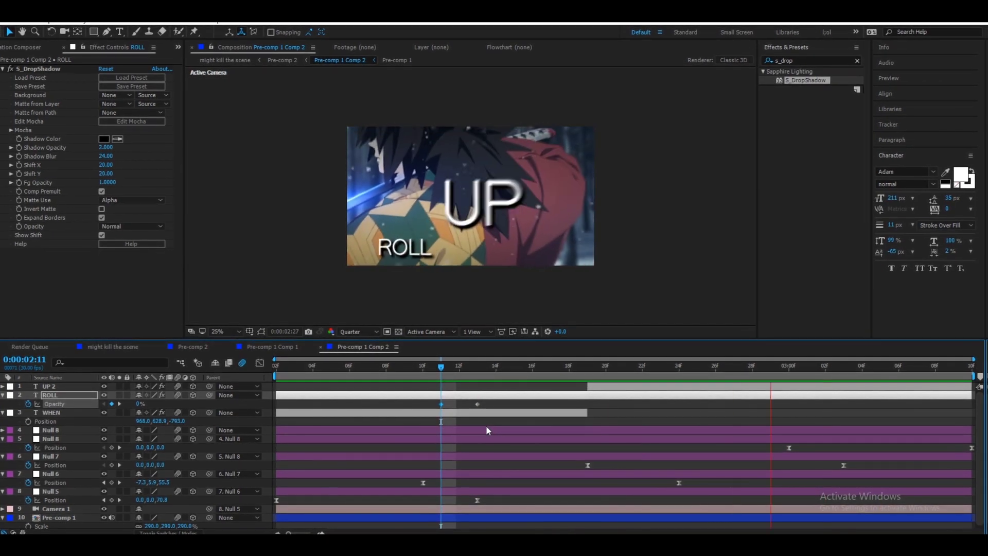
{"action": "left_click_drag", "start_coordinate": [791, 447], "coordinate": [773, 447]}
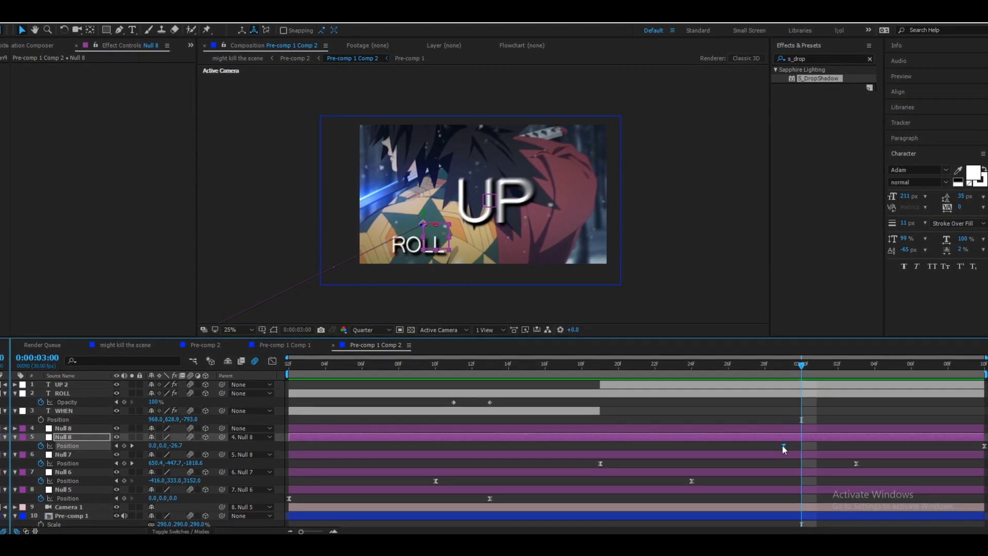
{"action": "key", "text": "space"}
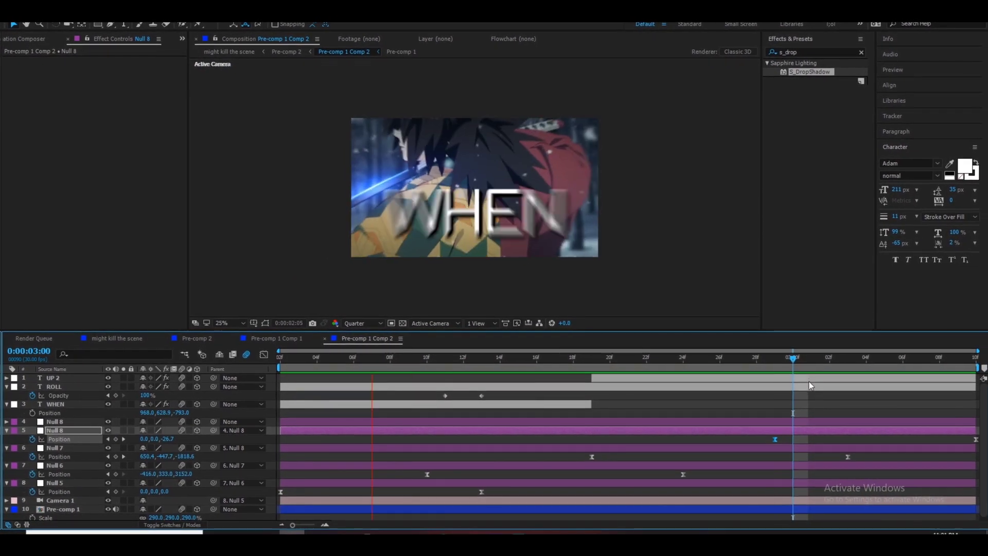
Duplicate the top Null 8 and drop the typo shake preset onto the new null.
{"action": "left_click", "coordinate": [354, 424]}
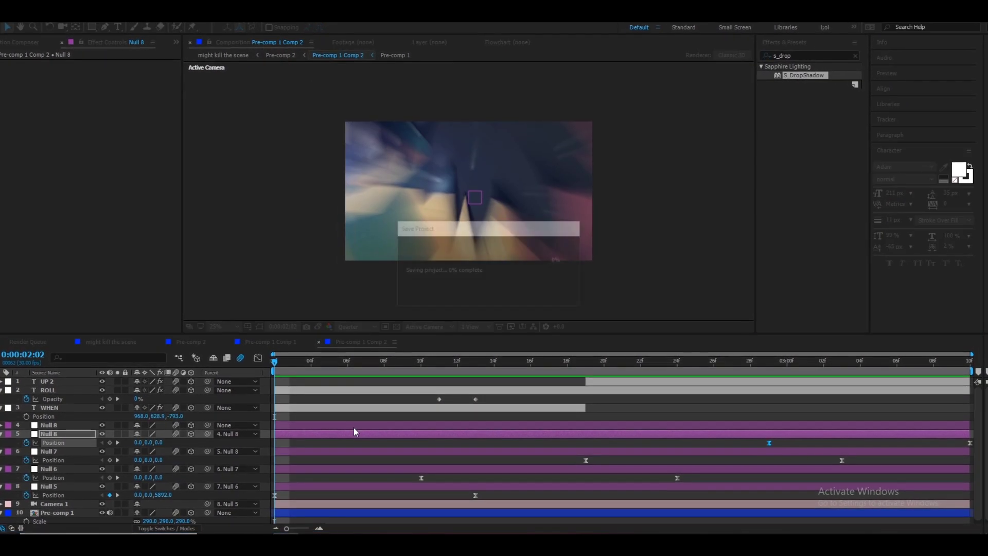
{"action": "key", "text": "ctrl+d"}
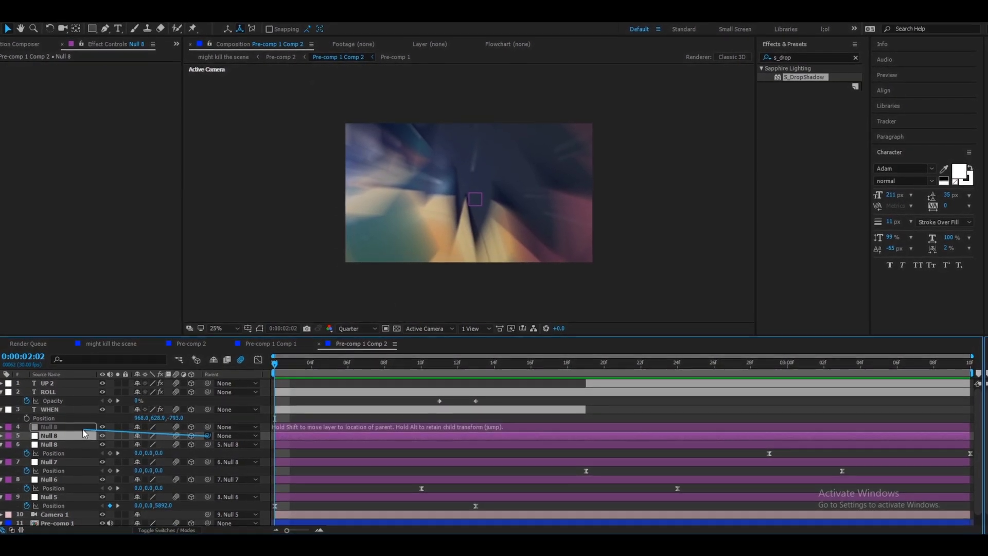
{"action": "left_click", "coordinate": [854, 57]}
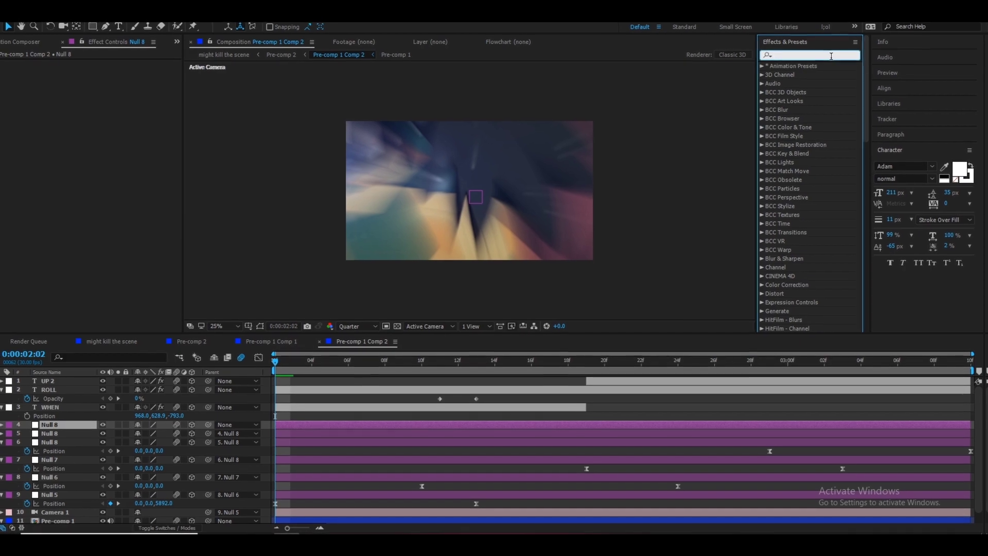
{"action": "type", "text": "typo"}
{"action": "left_click_drag", "start_coordinate": [811, 83], "coordinate": [415, 431]}
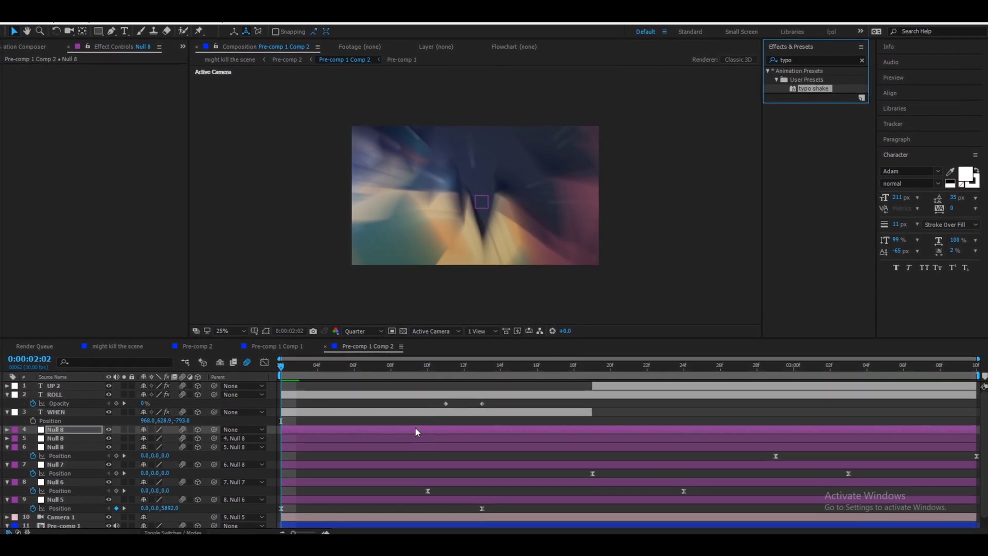
{"action": "key", "text": "space"}
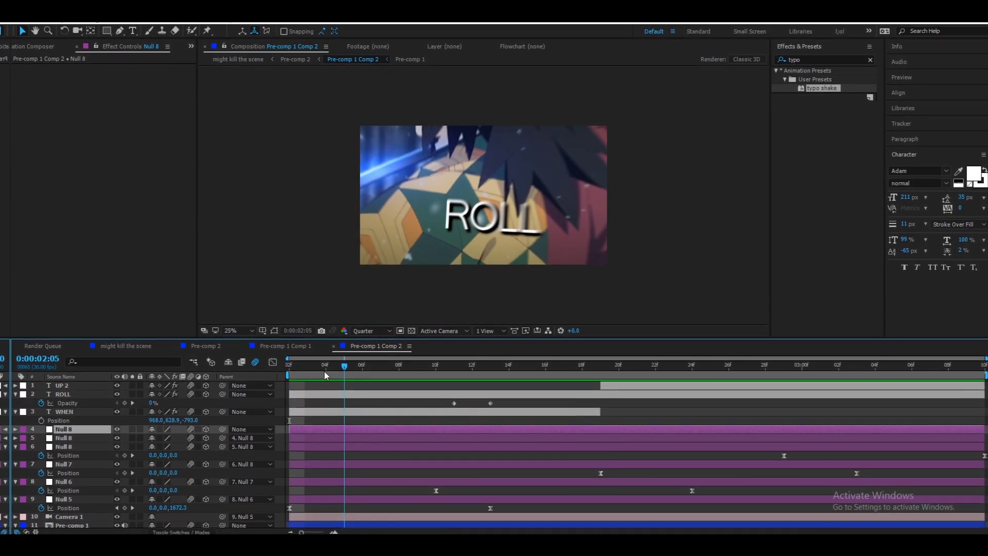
Apply Motion Tile to Pre-comp 1 at 2:14 and preview the composition.
{"action": "left_click", "coordinate": [376, 370]}
{"action": "left_click", "coordinate": [508, 362]}
{"action": "left_click", "coordinate": [530, 511]}
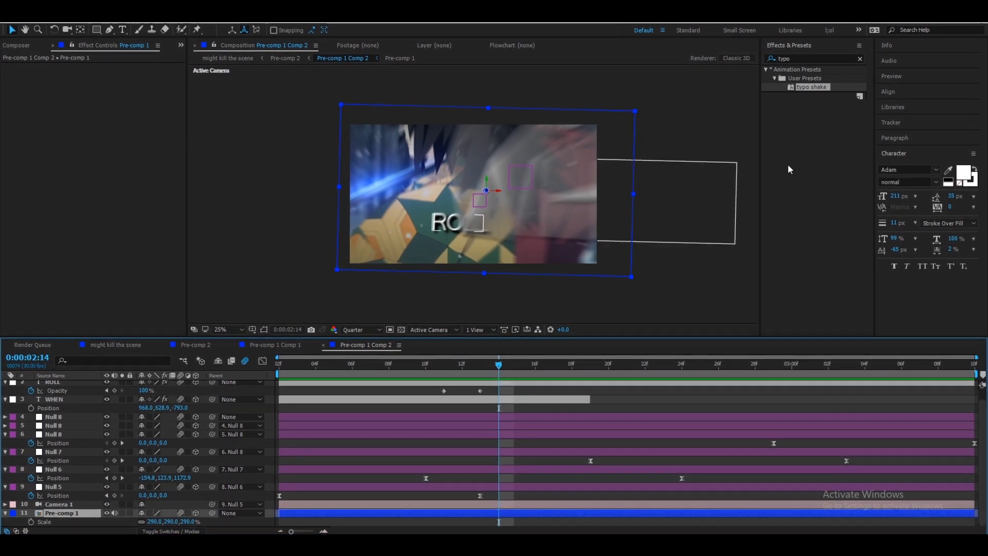
{"action": "key", "text": "s"}
{"action": "left_click", "coordinate": [858, 61]}
{"action": "type", "text": "motion tile"}
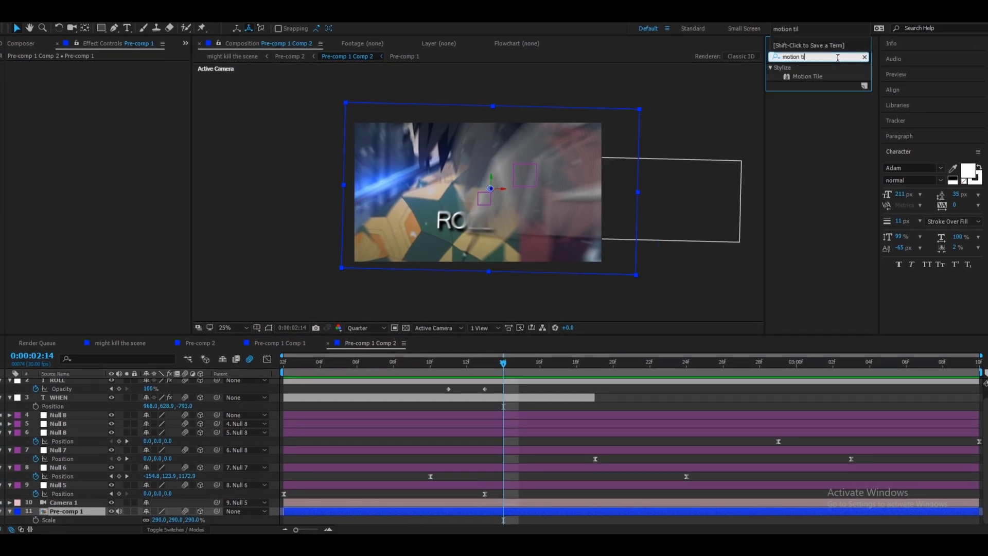
{"action": "double_click", "coordinate": [801, 79]}
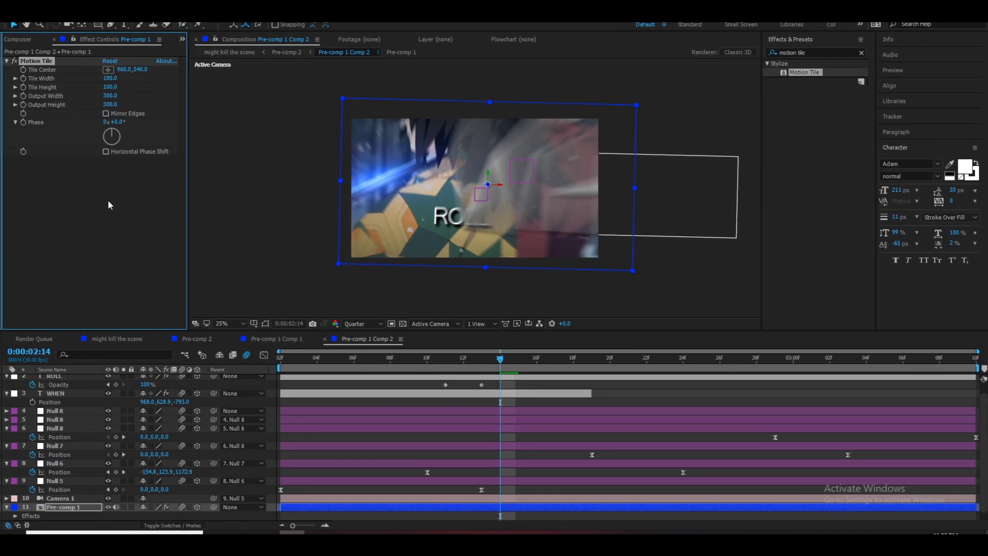
{"action": "key", "text": "space"}
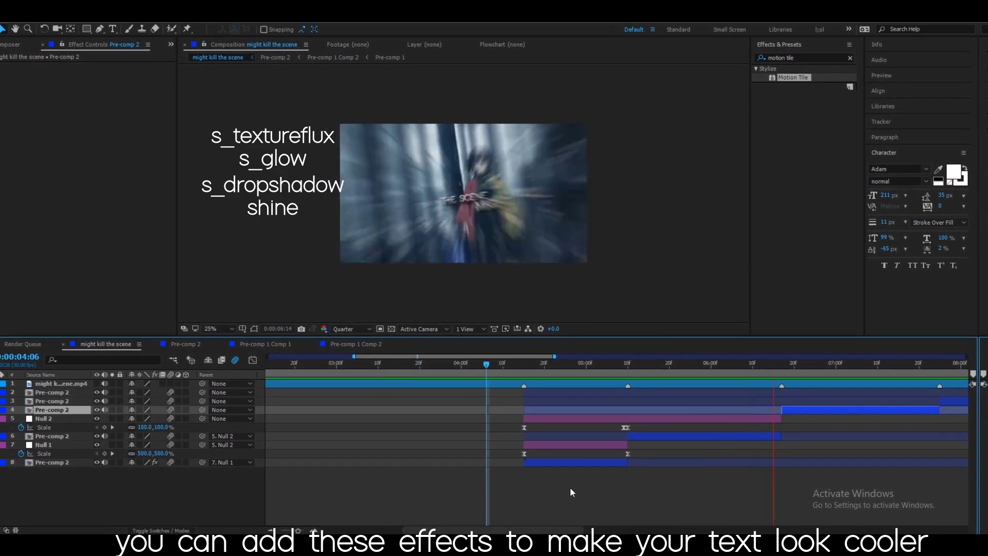
On the MIGHT text frame, delete its drop shadow and apply S_TextureFlux instead.
{"action": "left_click_drag", "start_coordinate": [618, 366], "coordinate": [690, 376]}
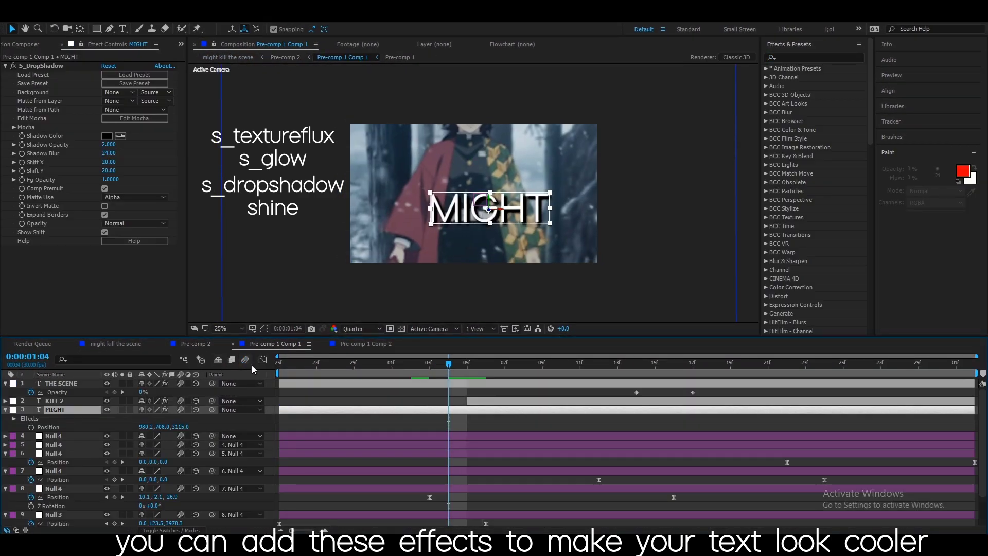
{"action": "key", "text": "Delete"}
{"action": "left_click", "coordinate": [814, 57]}
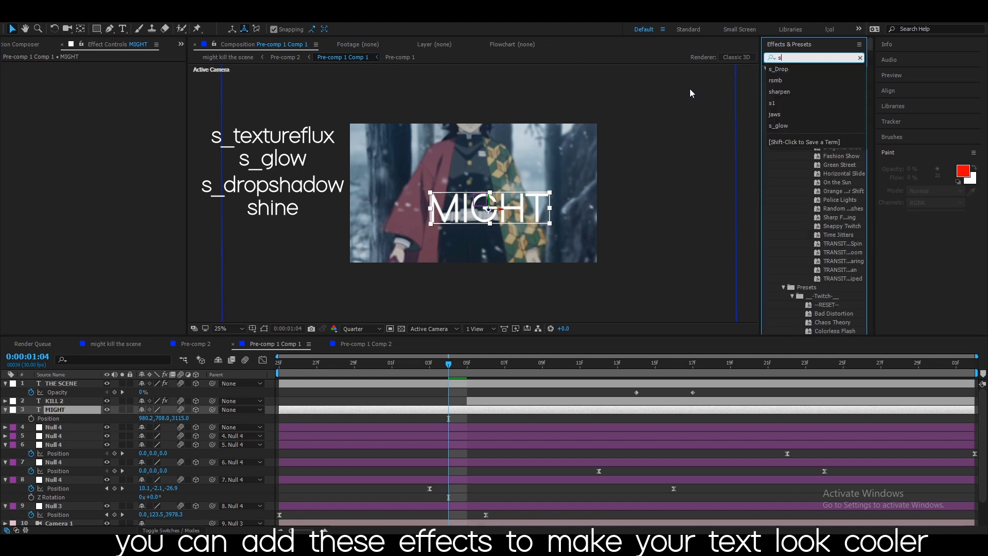
{"action": "type", "text": "s_tex"}
{"action": "double_click", "coordinate": [798, 96]}
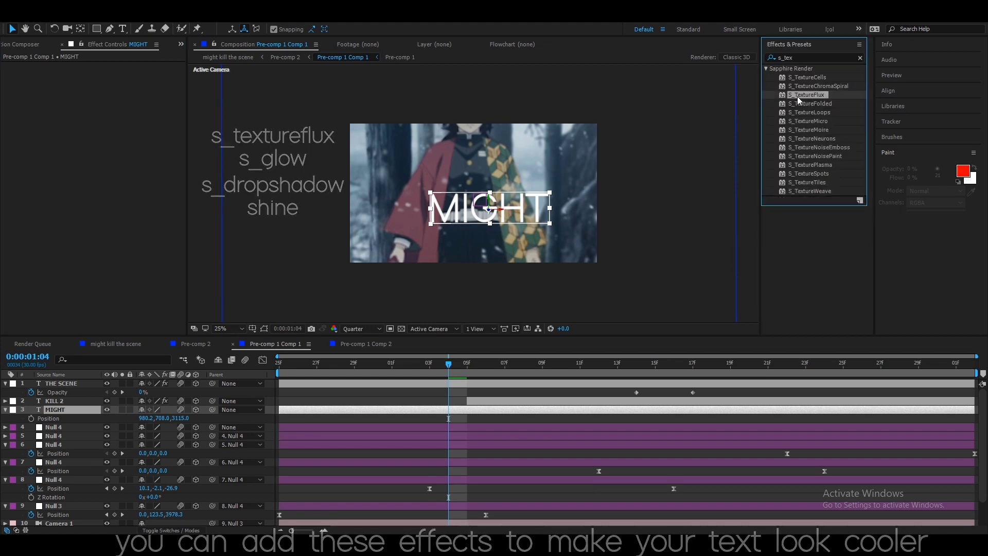
Set S_TextureFlux Color1 to black, leaving Color0 unchanged.
{"action": "left_click", "coordinate": [107, 242]}
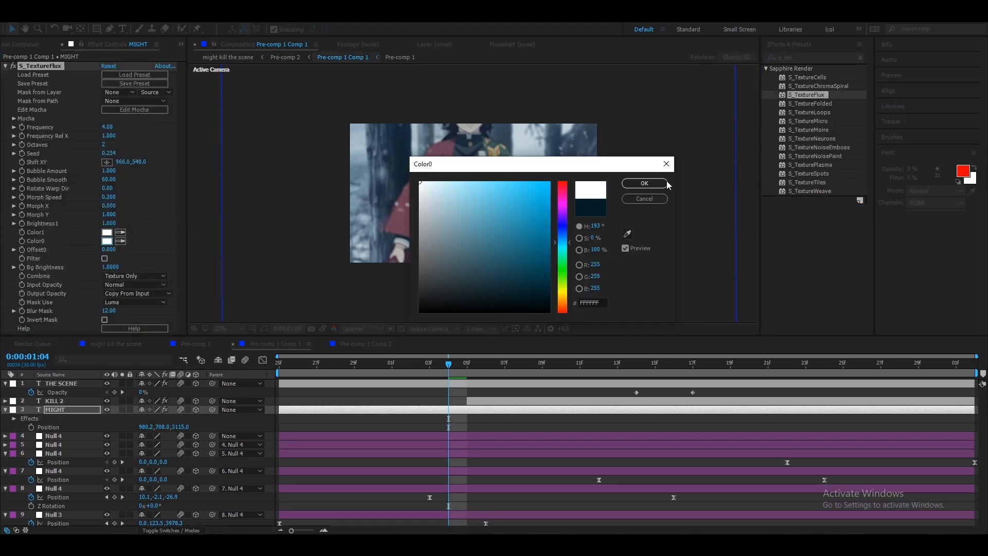
{"action": "left_click", "coordinate": [644, 183]}
{"action": "left_click", "coordinate": [107, 232]}
{"action": "left_click", "coordinate": [423, 311]}
{"action": "left_click", "coordinate": [644, 183]}
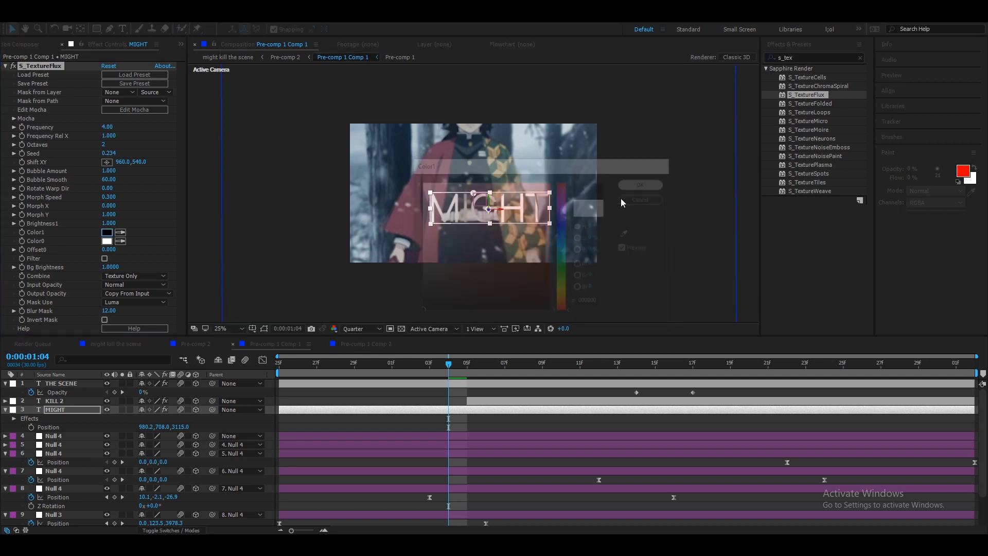
Apply S_Glow to MIGHT and search for s_drop in Effects & Presets.
{"action": "type", "text": "s_glow"}
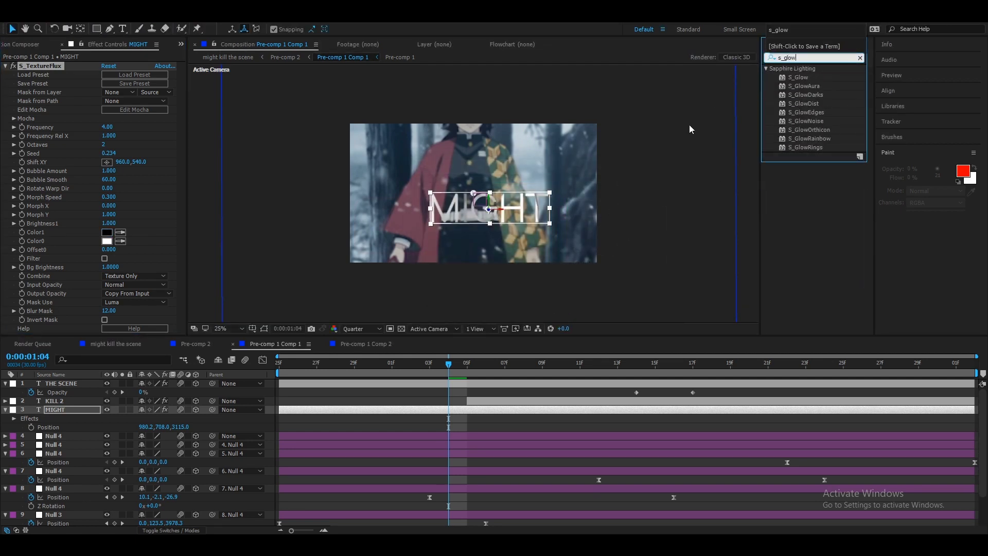
{"action": "double_click", "coordinate": [798, 78]}
{"action": "type", "text": "s_drop"}
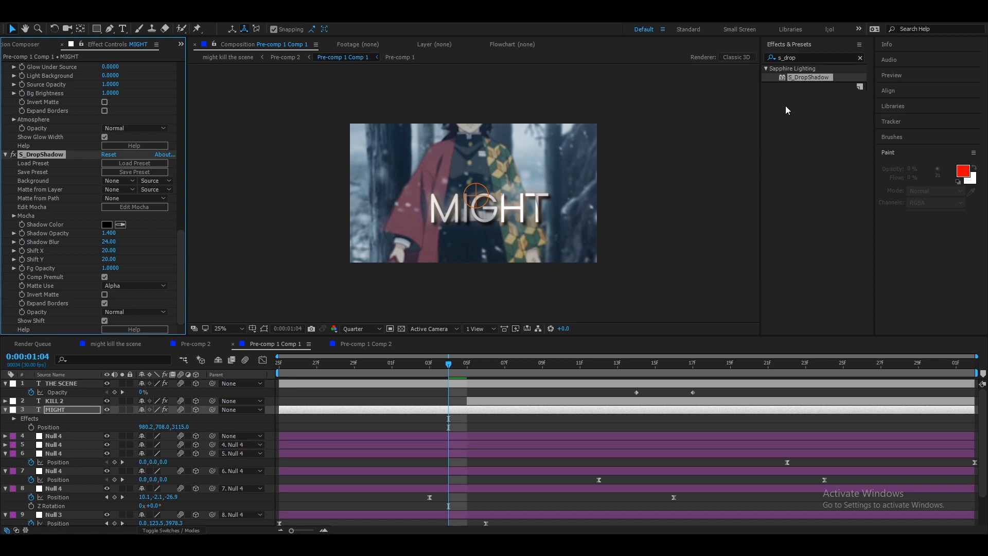
Apply Trapcode Shine to MIGHT with blue Colorize Shadows and black Midtones.
{"action": "type", "text": "shine"}
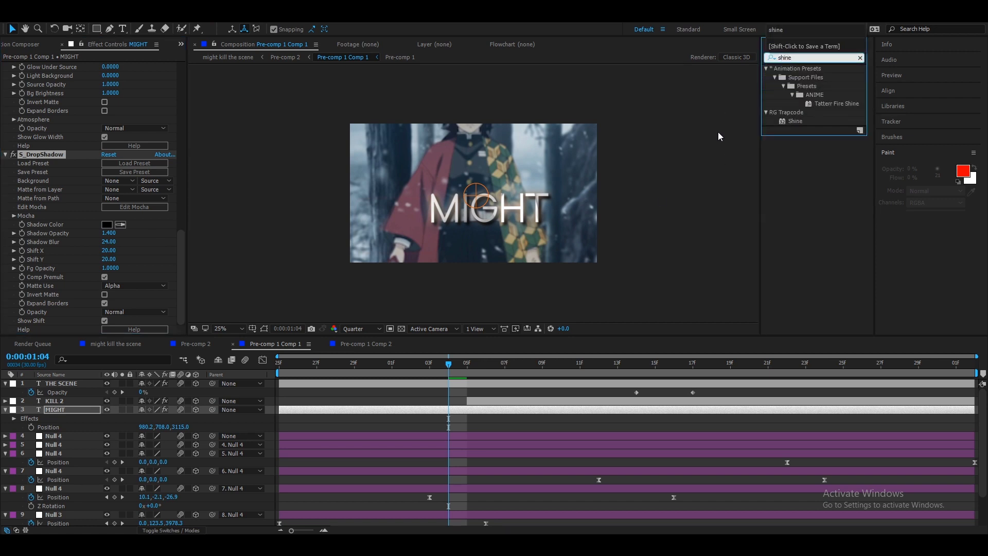
{"action": "double_click", "coordinate": [795, 122]}
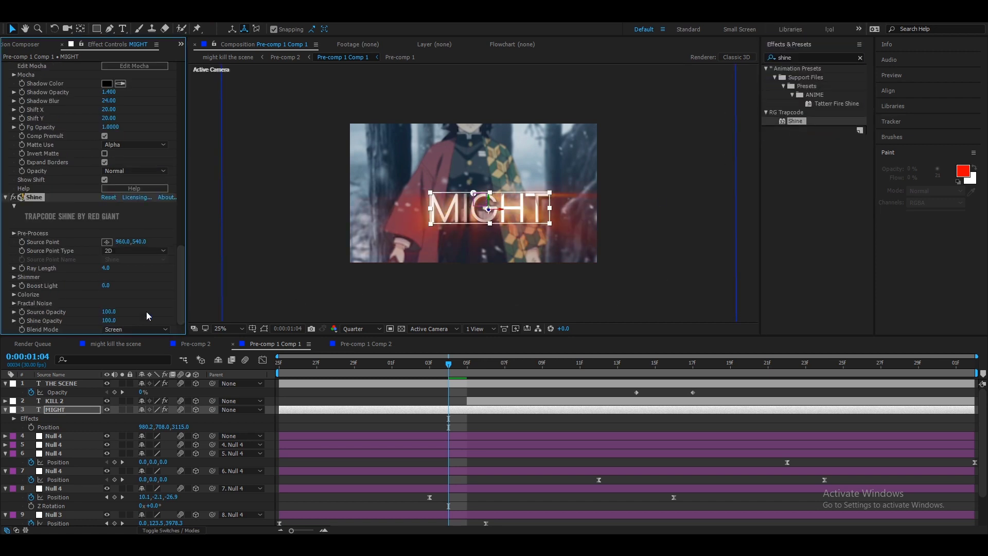
{"action": "left_click", "coordinate": [14, 295]}
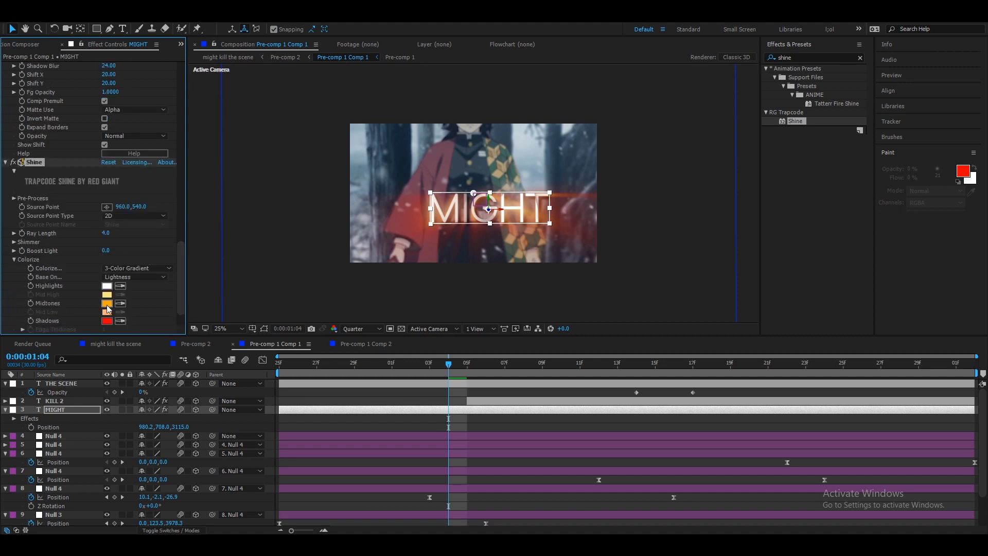
{"action": "left_click", "coordinate": [106, 320]}
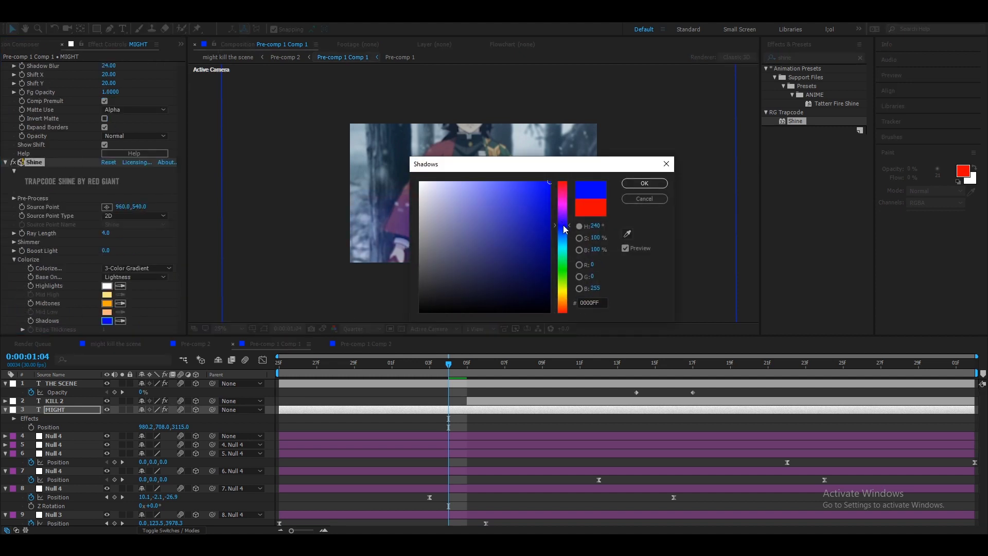
{"action": "left_click", "coordinate": [643, 184]}
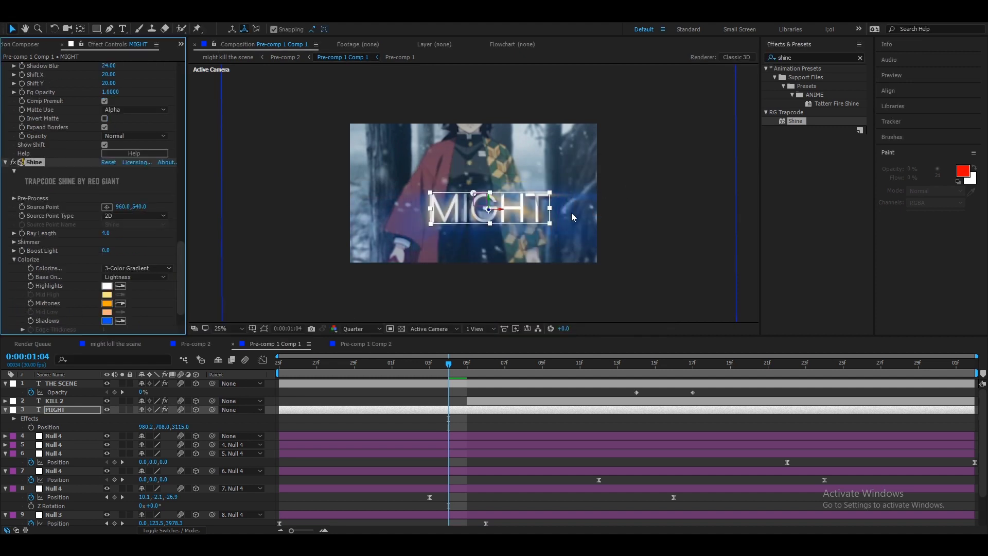
{"action": "left_click", "coordinate": [107, 304]}
{"action": "left_click", "coordinate": [645, 184]}
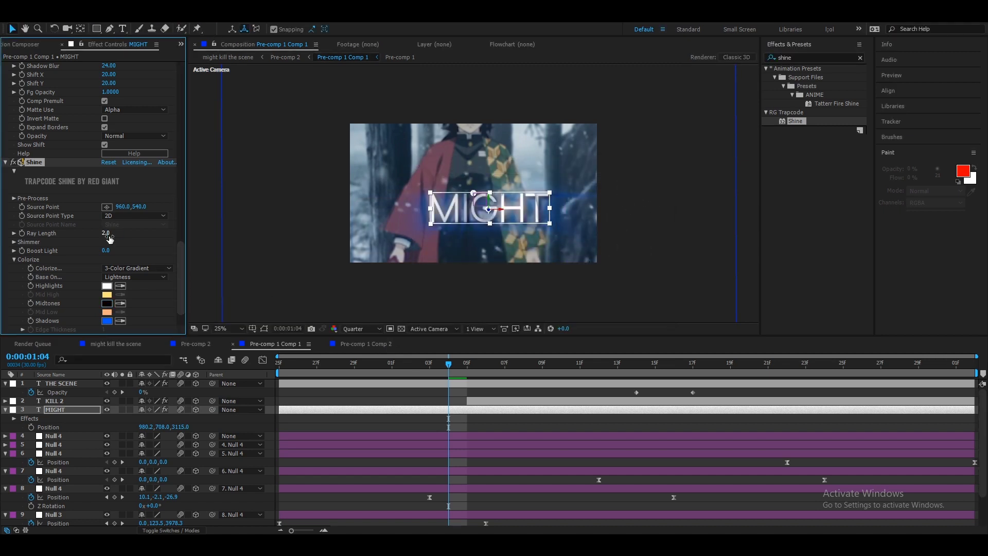
Change MIGHT's S_Glow colour to blue.
{"action": "left_click_drag", "start_coordinate": [179, 257], "coordinate": [186, 149]}
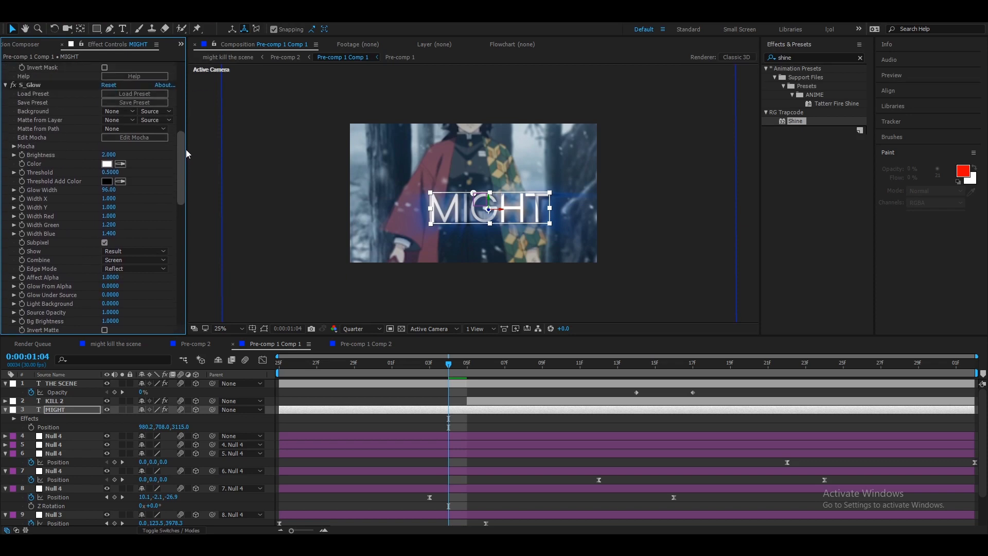
{"action": "left_click", "coordinate": [109, 164]}
{"action": "left_click", "coordinate": [560, 228]}
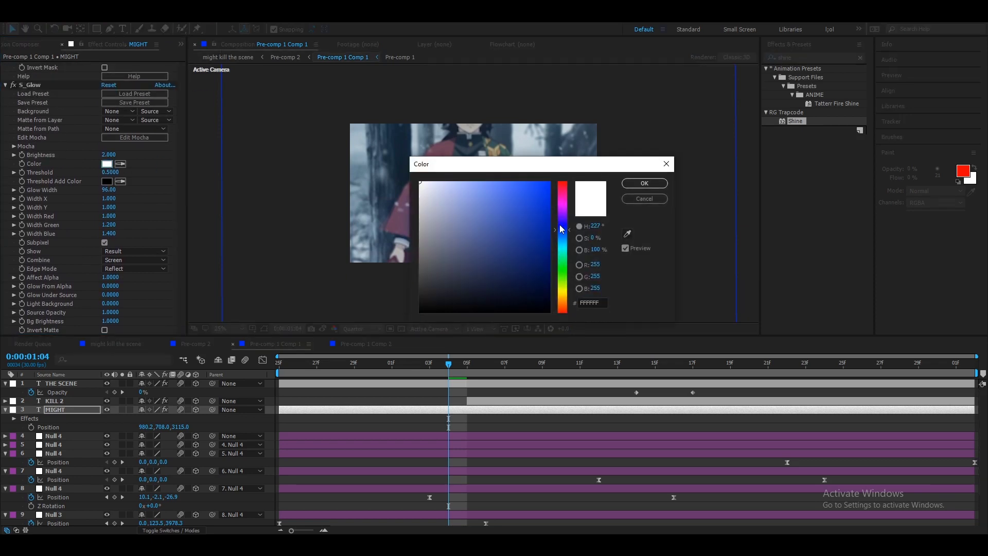
{"action": "left_click", "coordinate": [644, 184]}
{"action": "left_click", "coordinate": [637, 234]}
Copy MIGHT's S_DropShadow effect onto THE SCENE text layer.
{"action": "left_click", "coordinate": [426, 412]}
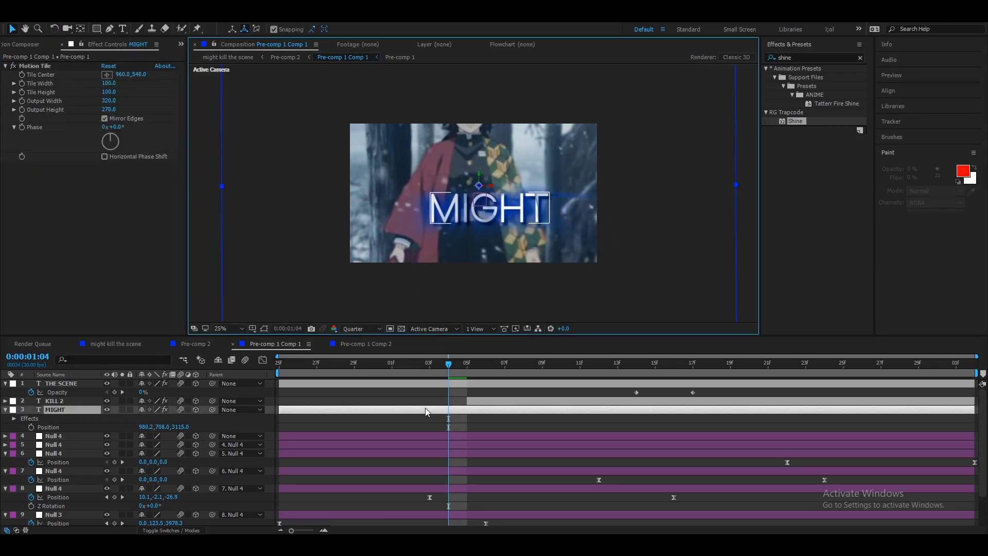
{"action": "left_click", "coordinate": [42, 64]}
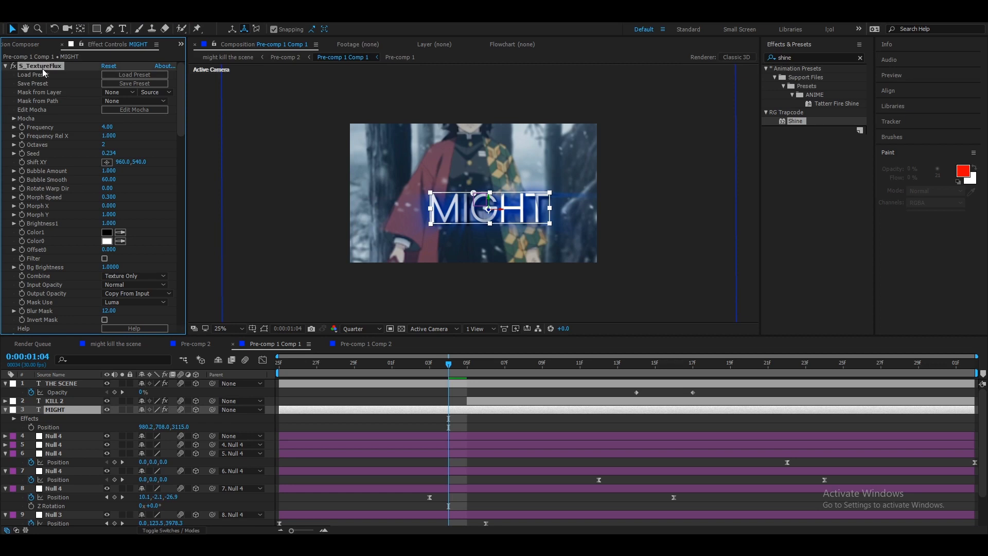
{"action": "left_click", "coordinate": [525, 405]}
{"action": "key", "text": "ctrl+Up"}
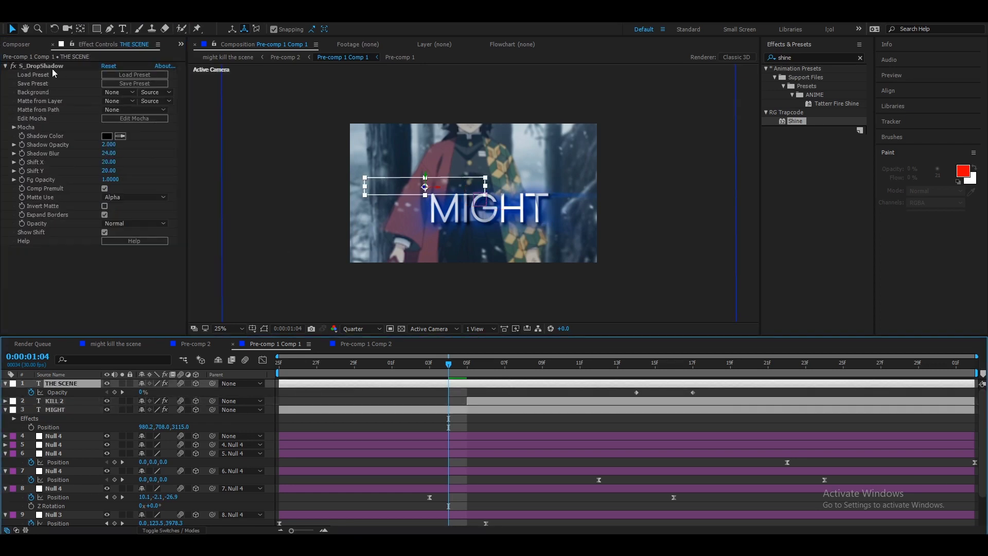
Paste S_DropShadow onto WHEN and ROLL in Pre-comp 1 Comp 2, then return to might kill the scene.
{"action": "left_click", "coordinate": [52, 69]}
{"action": "key", "text": "ctrl+c"}
{"action": "left_click", "coordinate": [366, 345]}
{"action": "left_click", "coordinate": [408, 409]}
{"action": "key", "text": "ctrl+v"}
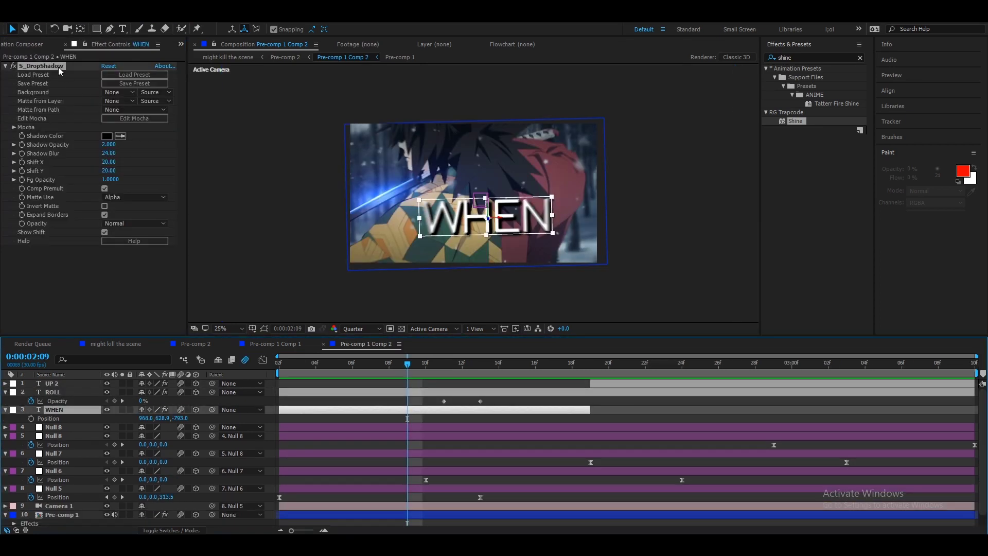
{"action": "key", "text": "ctrl+Up"}
{"action": "key", "text": "ctrl+v"}
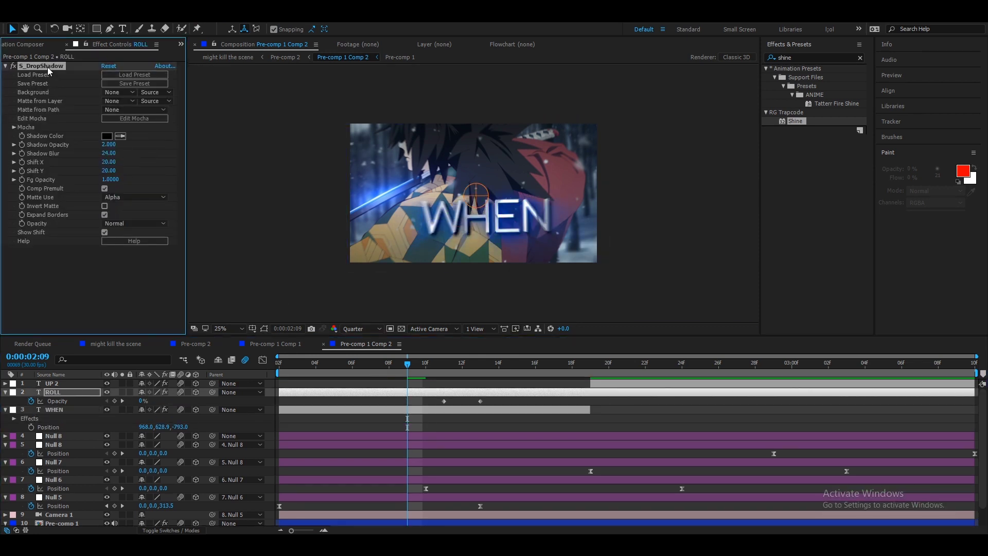
{"action": "left_click", "coordinate": [278, 345]}
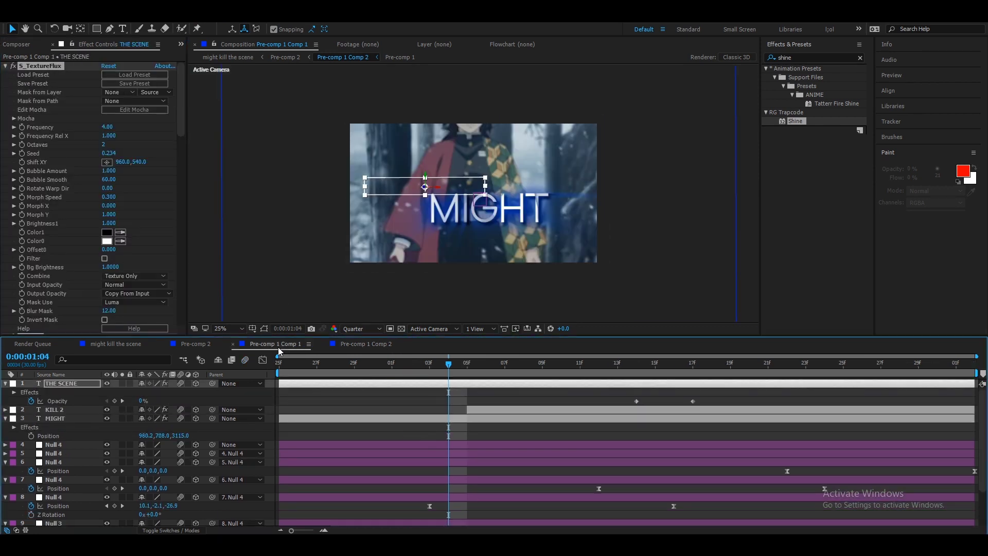
{"action": "left_click", "coordinate": [134, 346]}
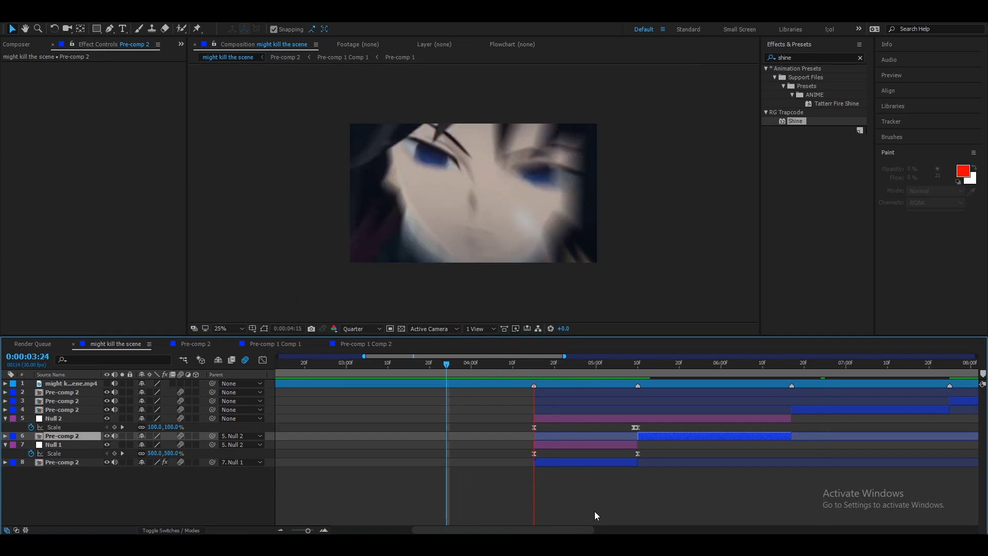
Scrub the edit from 0:00:04:13 to 0:00:07:02 and back, then marquee-select the pre-comp and null layers.
{"action": "left_click", "coordinate": [526, 369]}
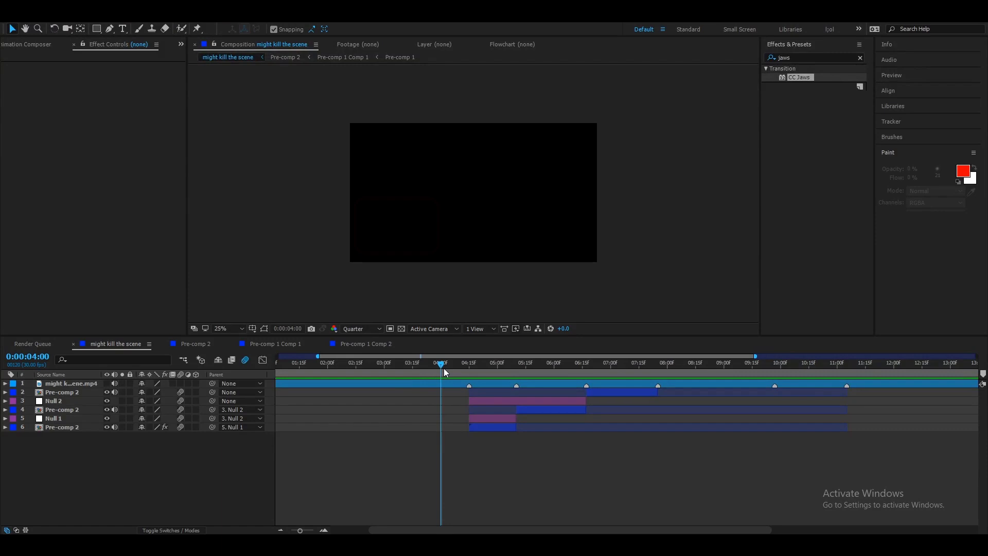
{"action": "left_click_drag", "start_coordinate": [446, 373], "coordinate": [617, 389]}
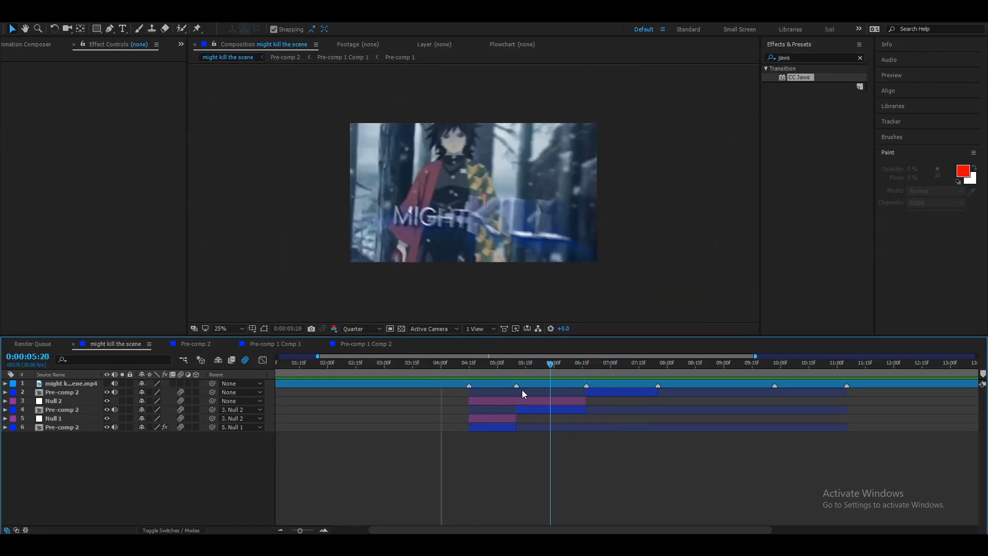
{"action": "left_click_drag", "start_coordinate": [619, 389], "coordinate": [456, 389]}
{"action": "left_click_drag", "start_coordinate": [86, 459], "coordinate": [89, 394]}
Pre-compose the selected pre-comp and null layers into Pre-comp 3.
{"action": "right_click", "coordinate": [88, 393]}
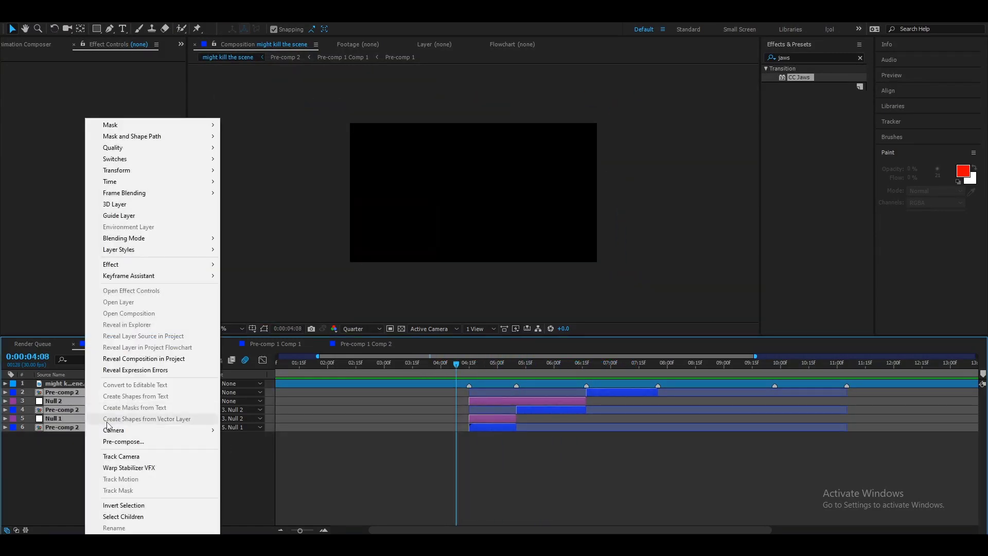
{"action": "left_click", "coordinate": [131, 442]}
{"action": "left_click", "coordinate": [483, 246]}
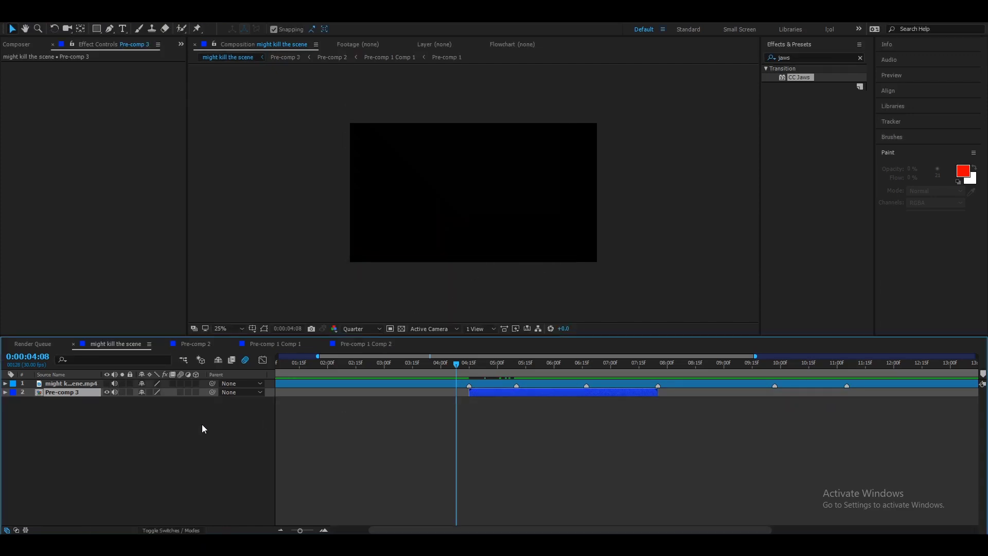
Add a new 1920x1080 solid, Black Solid 1, above Pre-comp 3 and select it.
{"action": "right_click", "coordinate": [185, 425]}
{"action": "mouse_move", "coordinate": [257, 313]}
{"action": "left_click", "coordinate": [351, 341]}
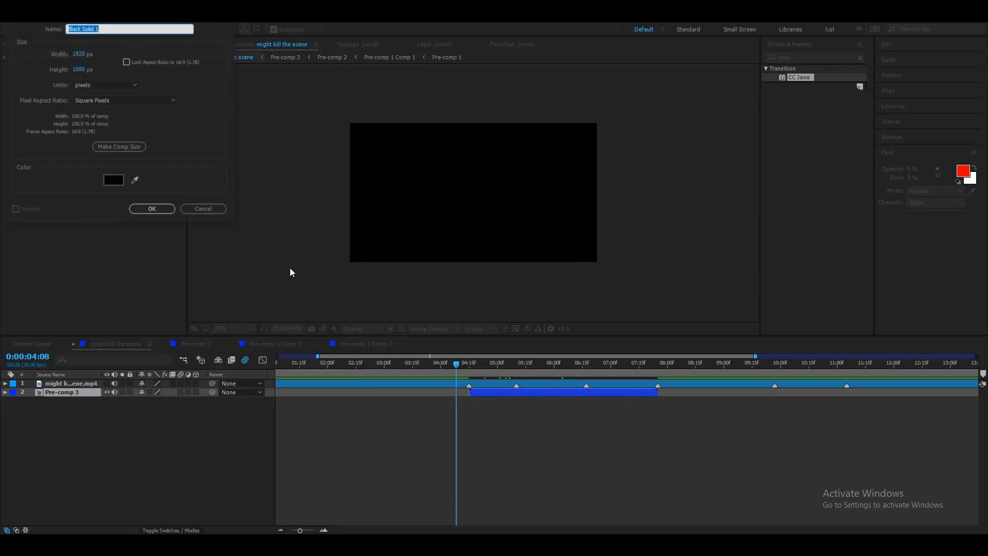
{"action": "left_click", "coordinate": [155, 209]}
{"action": "left_click", "coordinate": [476, 399]}
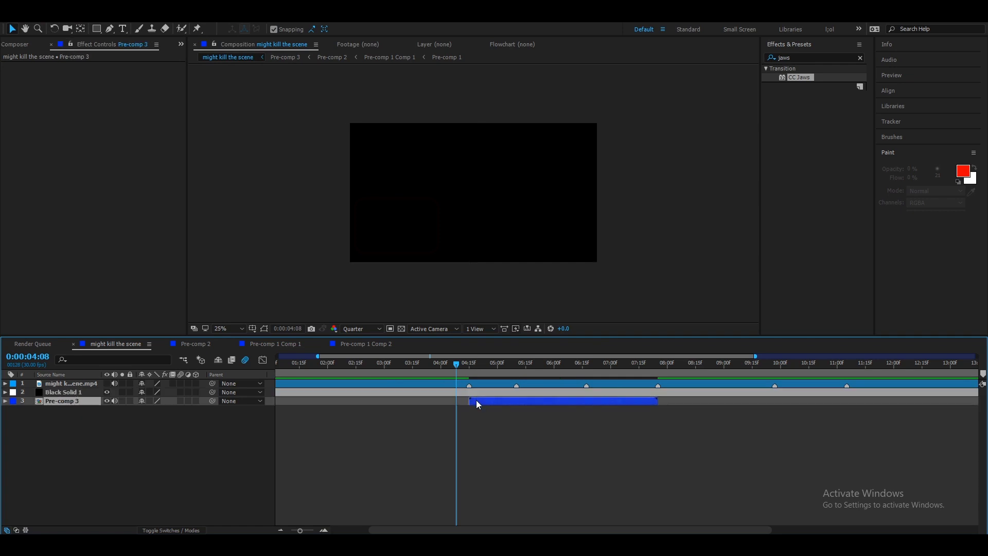
{"action": "left_click", "coordinate": [523, 392]}
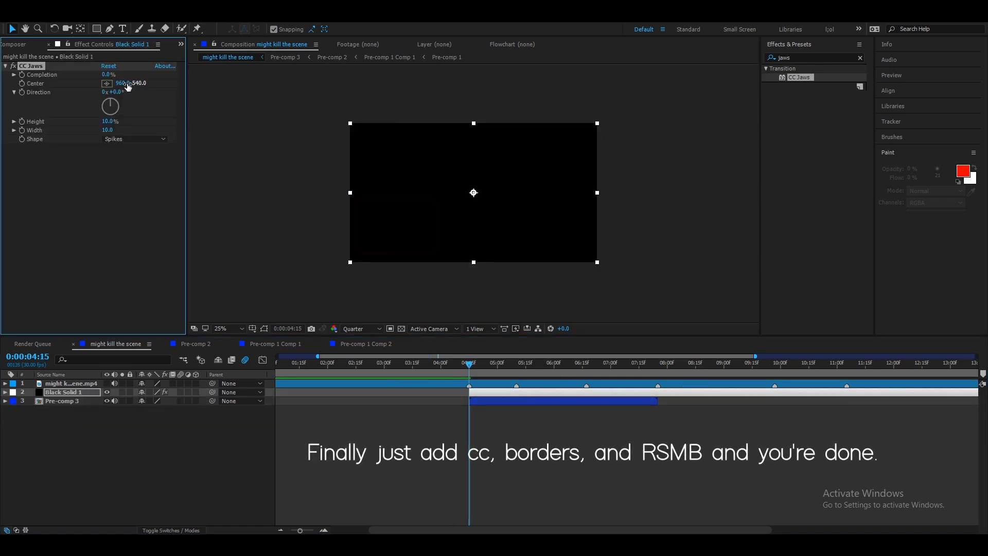
Commit CC Jaws Completion at 90%, then select Pre-comp 3 and search 'mb' for RSMB.
{"action": "key", "text": "Return"}
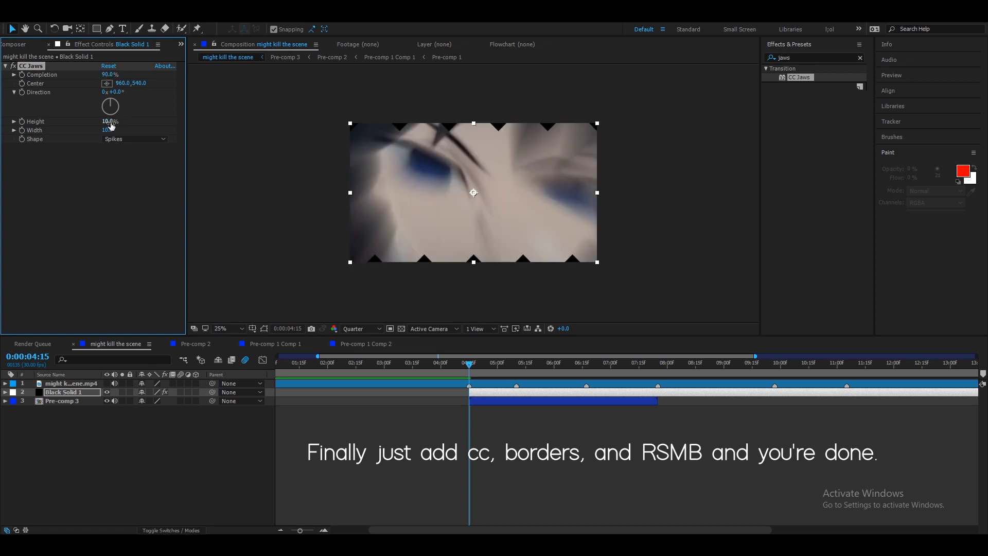
{"action": "left_click", "coordinate": [479, 401]}
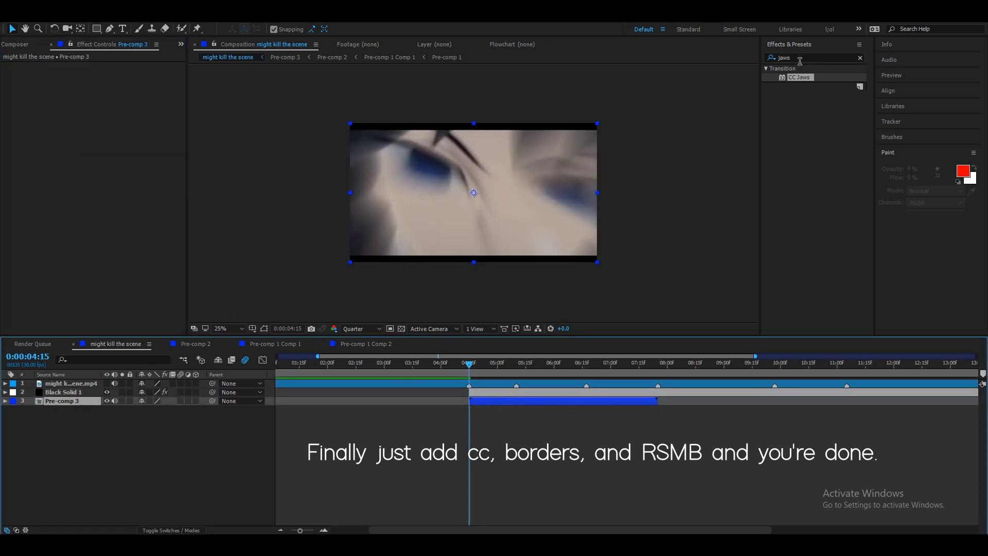
{"action": "left_click", "coordinate": [816, 57]}
{"action": "type", "text": "rsmb"}
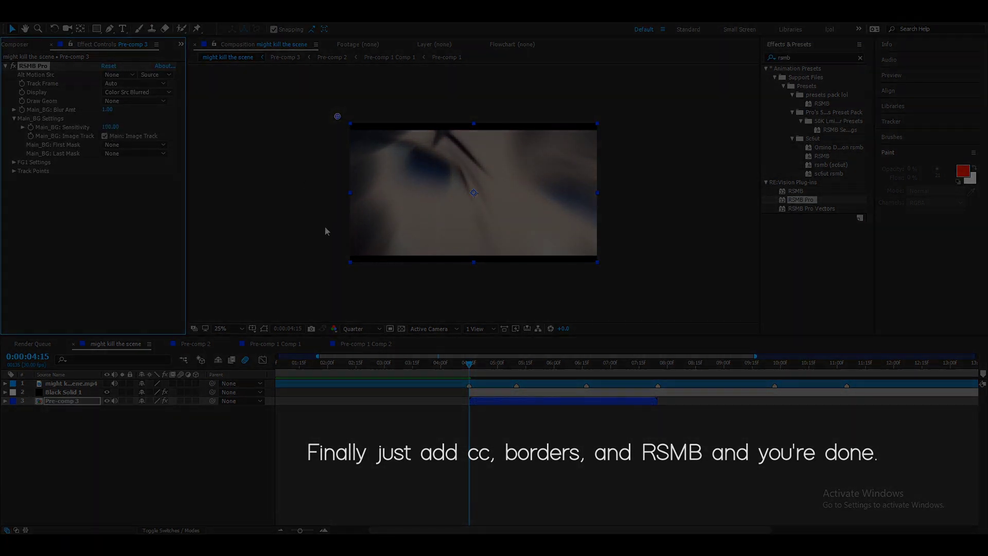
Drag the current time back to 0:00:02:29 to preview the MIGHT shot.
{"action": "left_click_drag", "start_coordinate": [476, 370], "coordinate": [388, 381]}
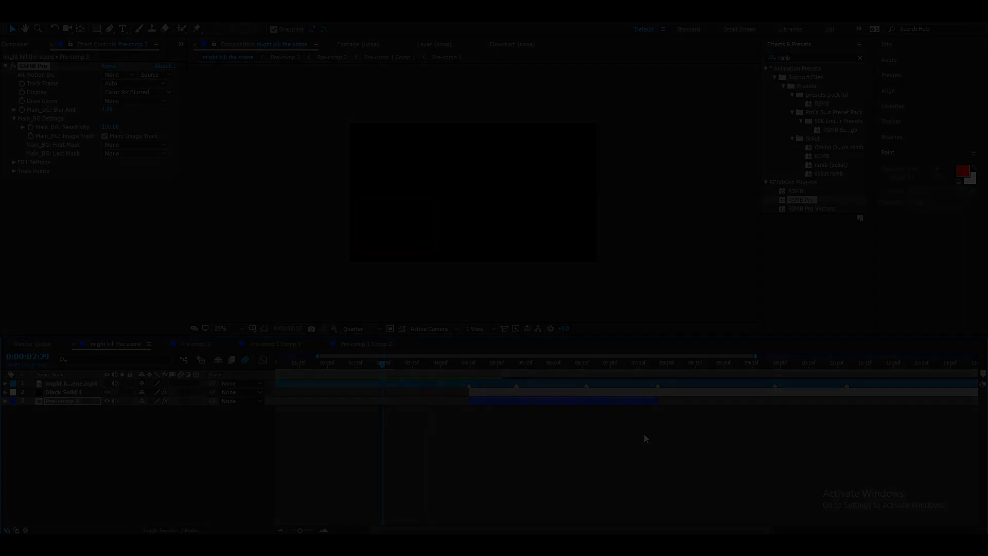